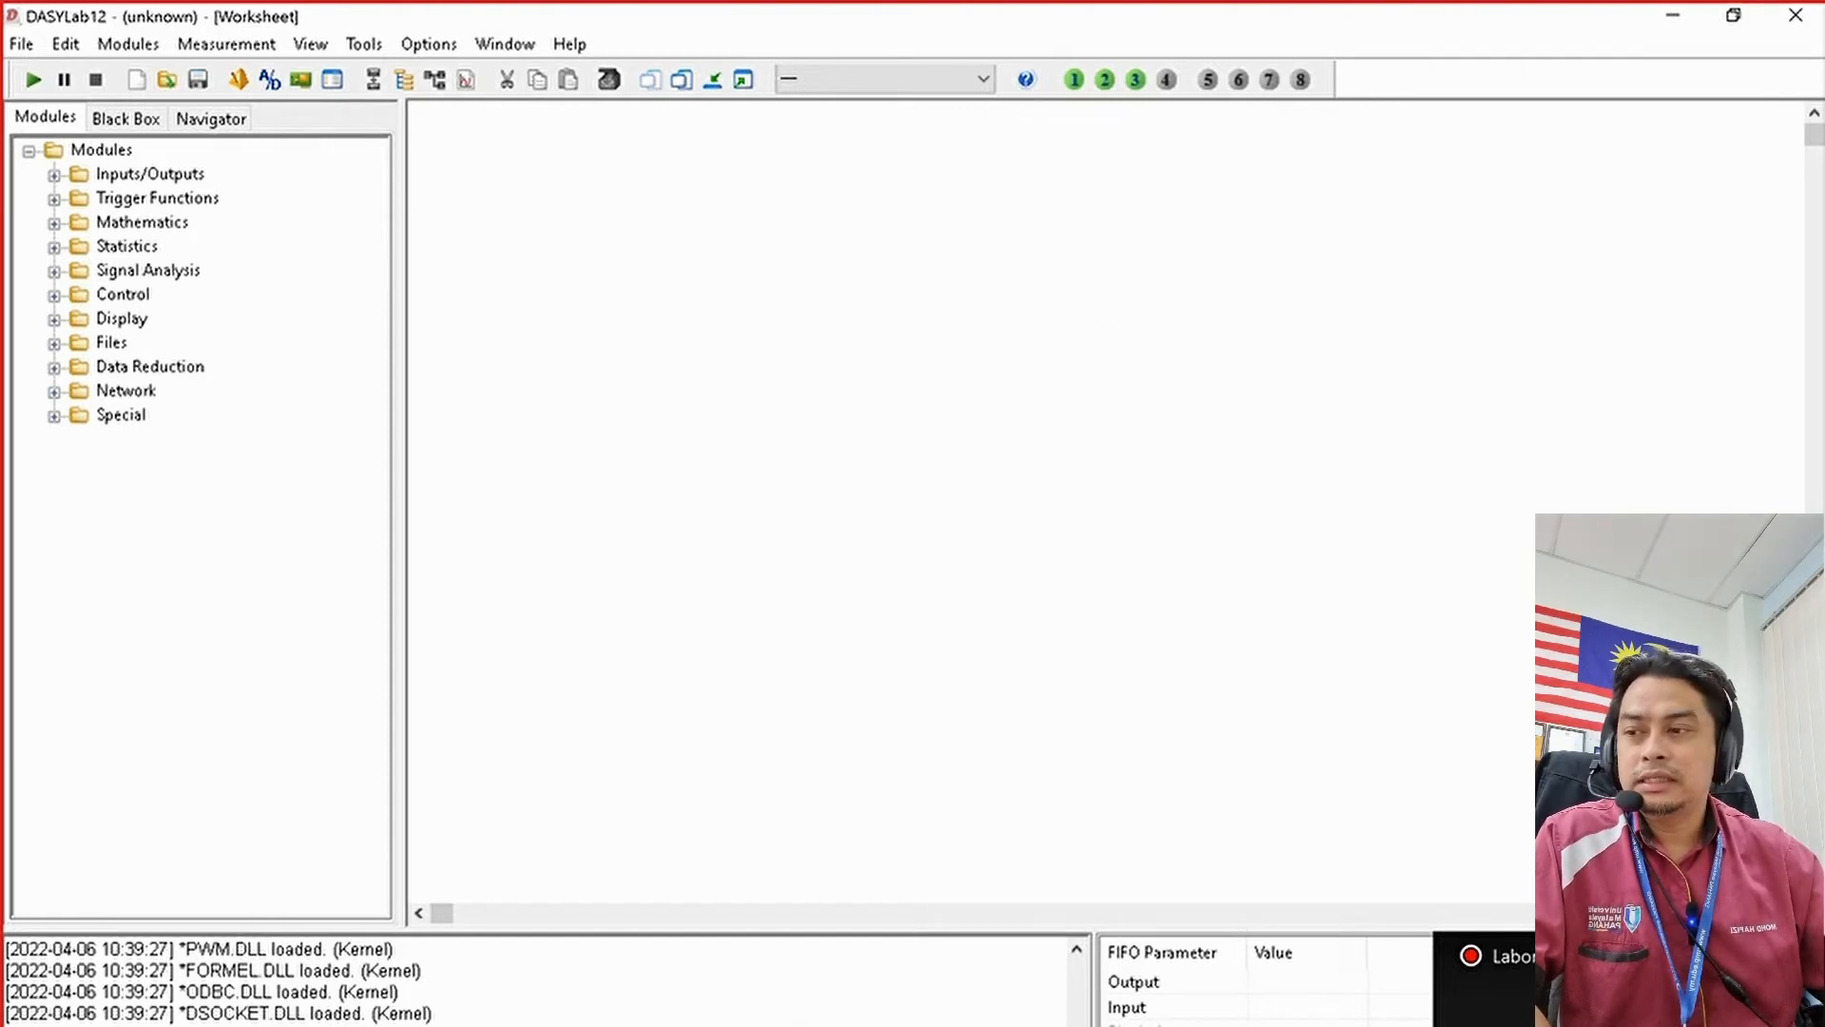
# Step: Place an Analog Input module from the Driver group of Inputs/Outputs on the empty worksheet
pyautogui.moveTo(242, 927); pyautogui.dragTo(256, 1015)
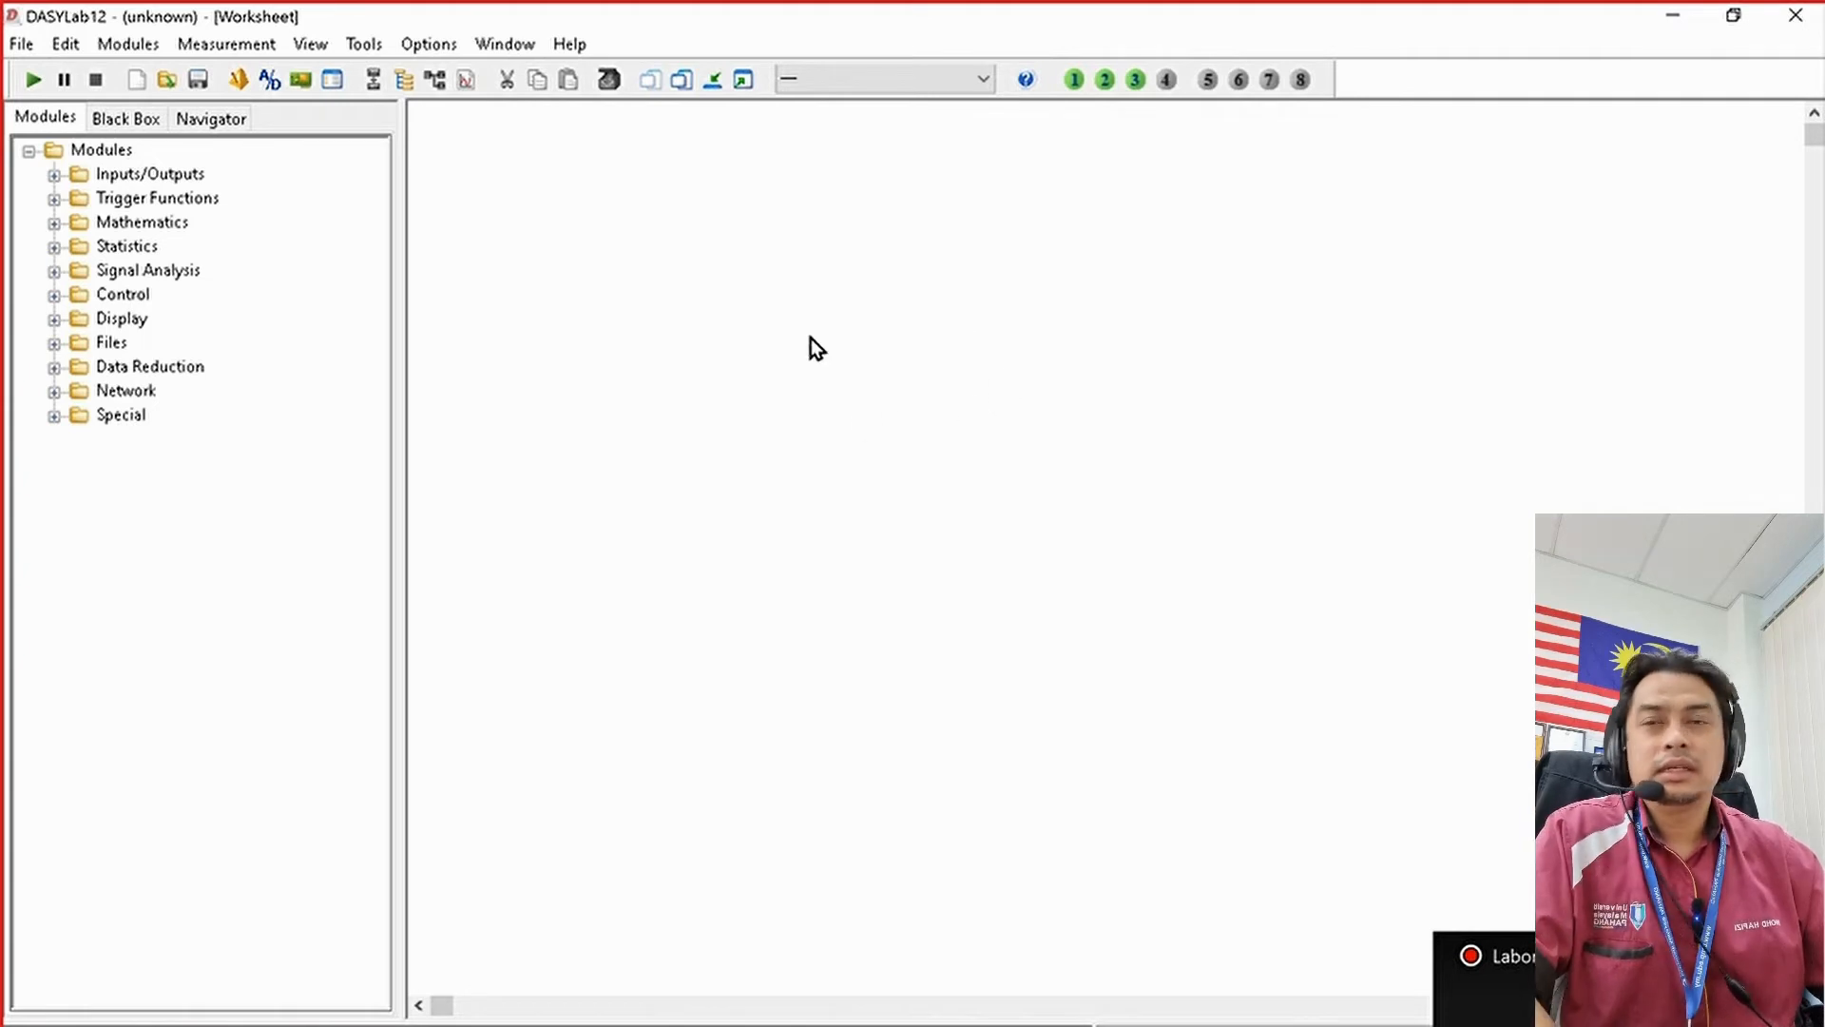
pyautogui.click(53, 177)
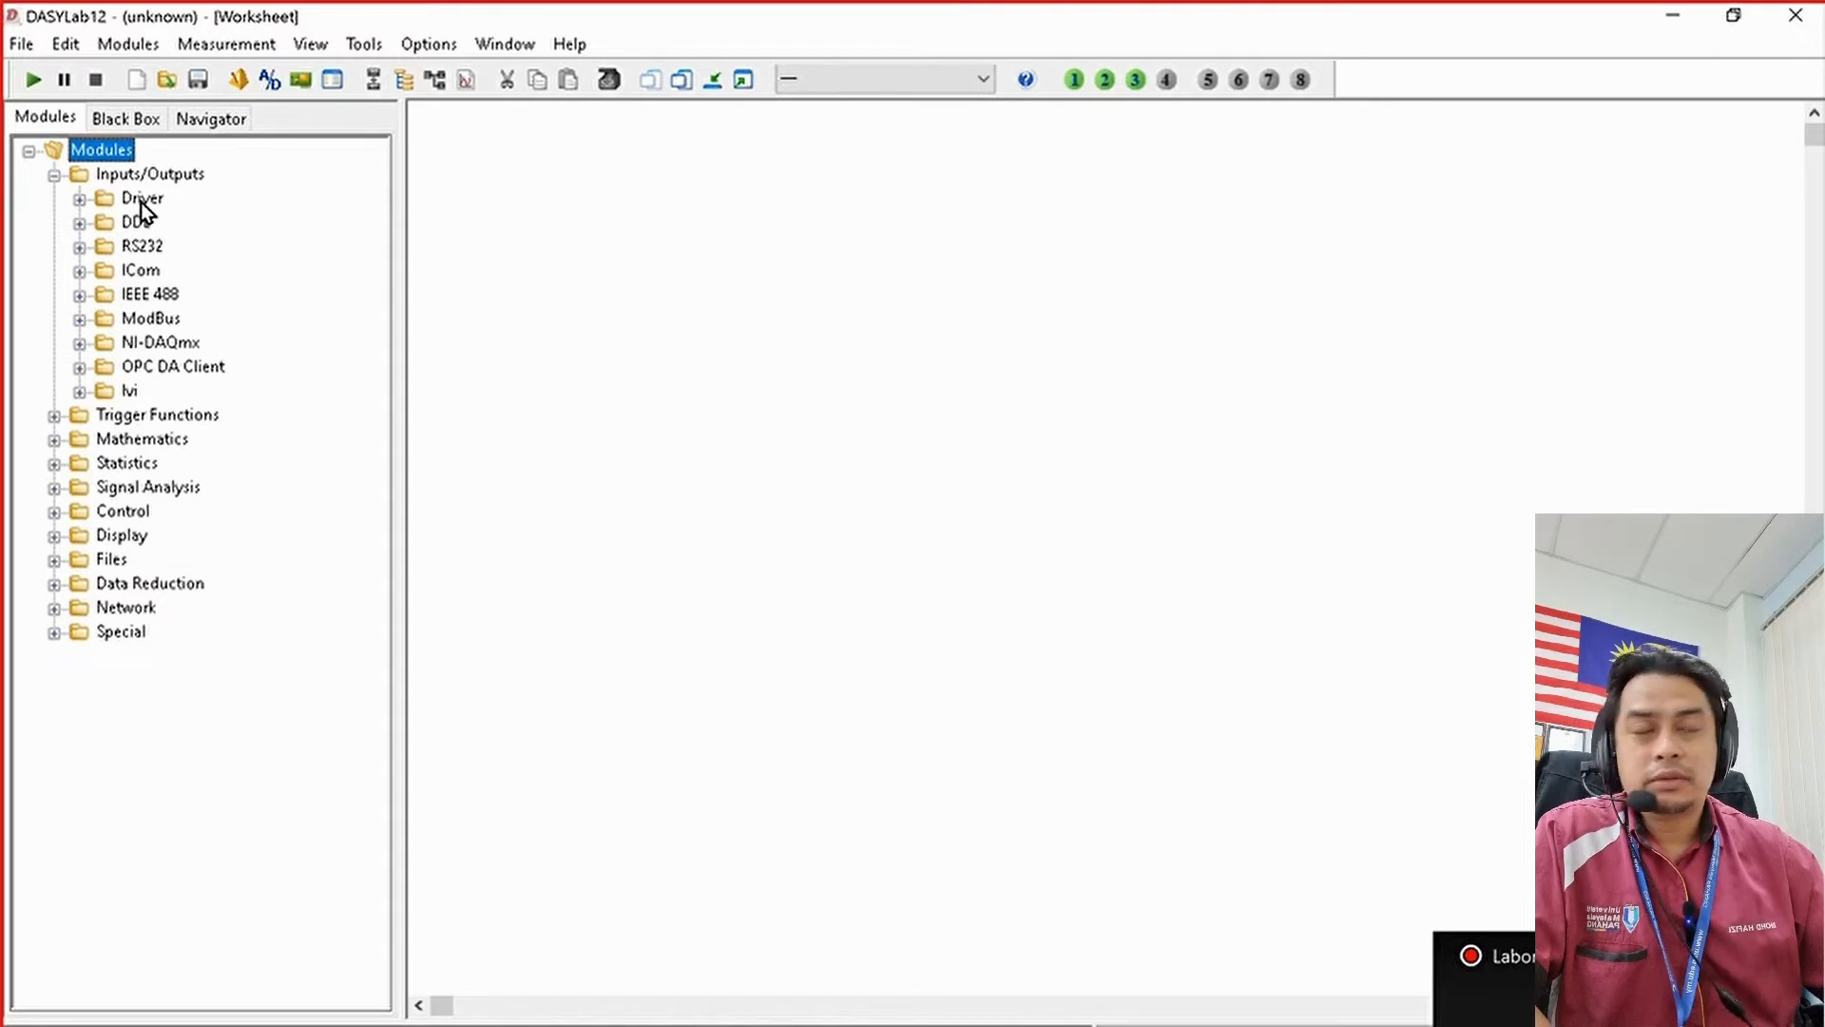
pyautogui.click(80, 199)
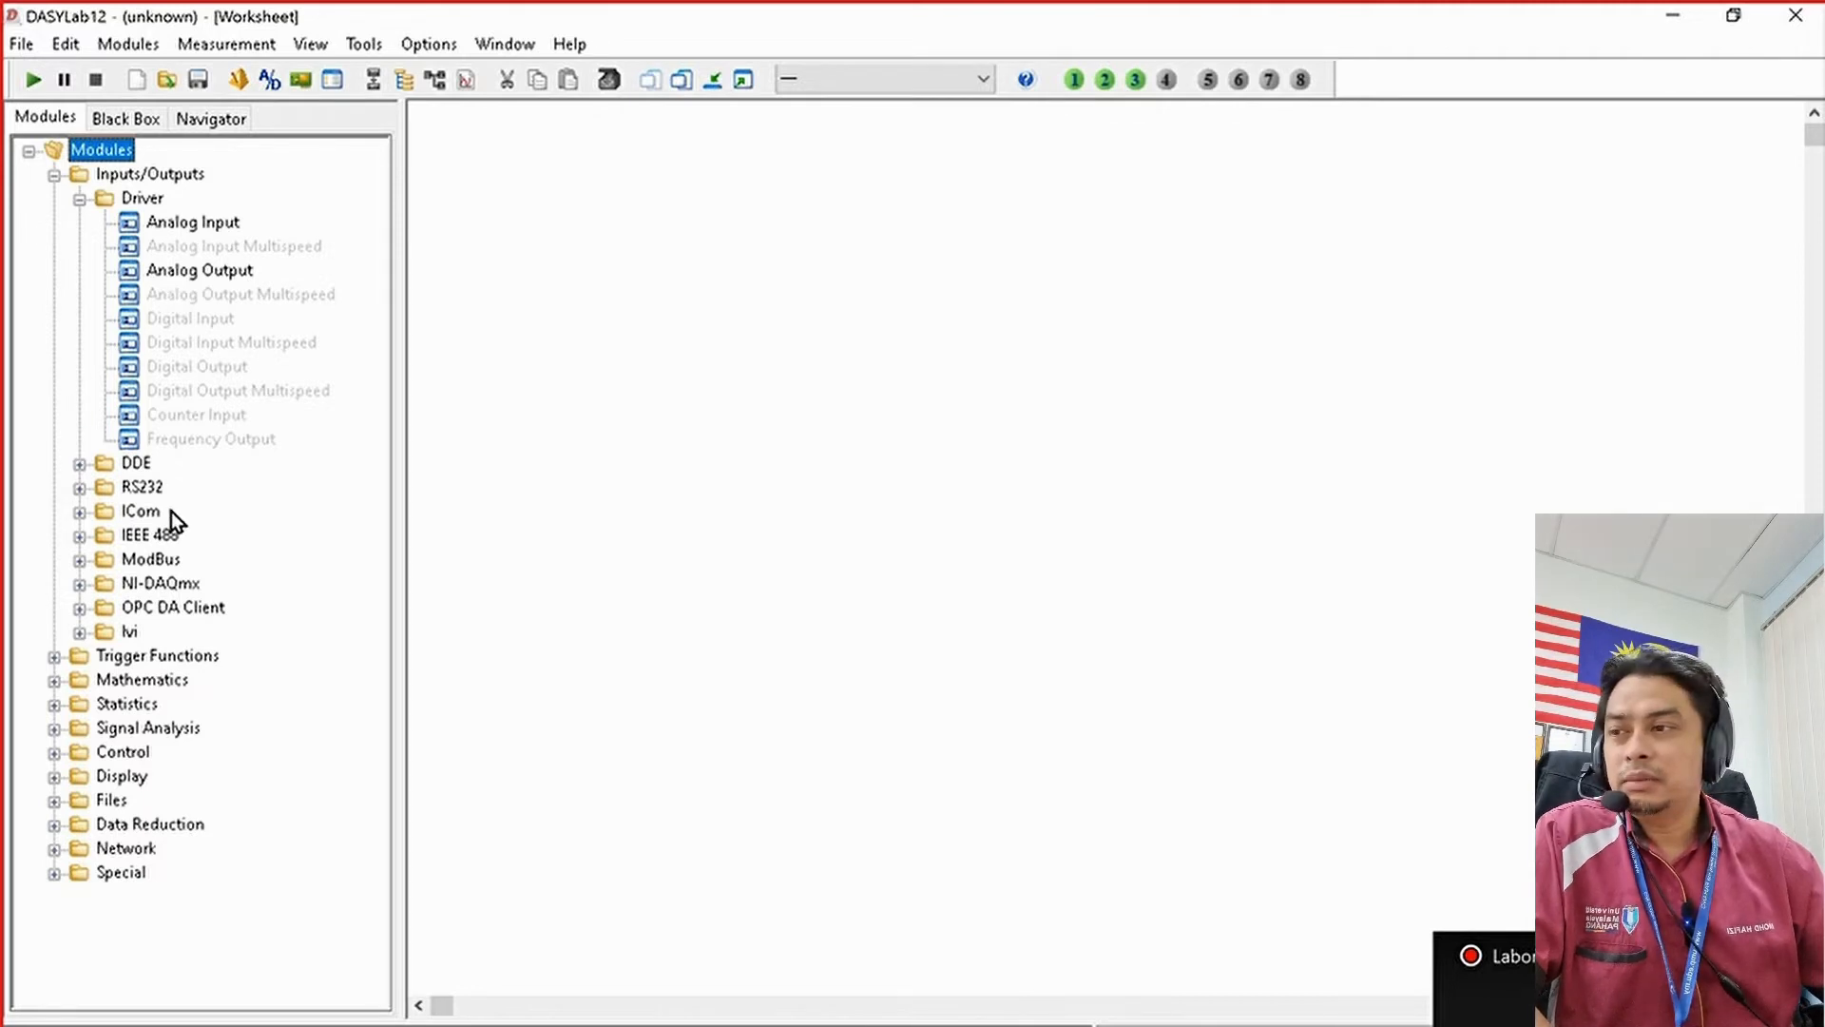
pyautogui.click(78, 583)
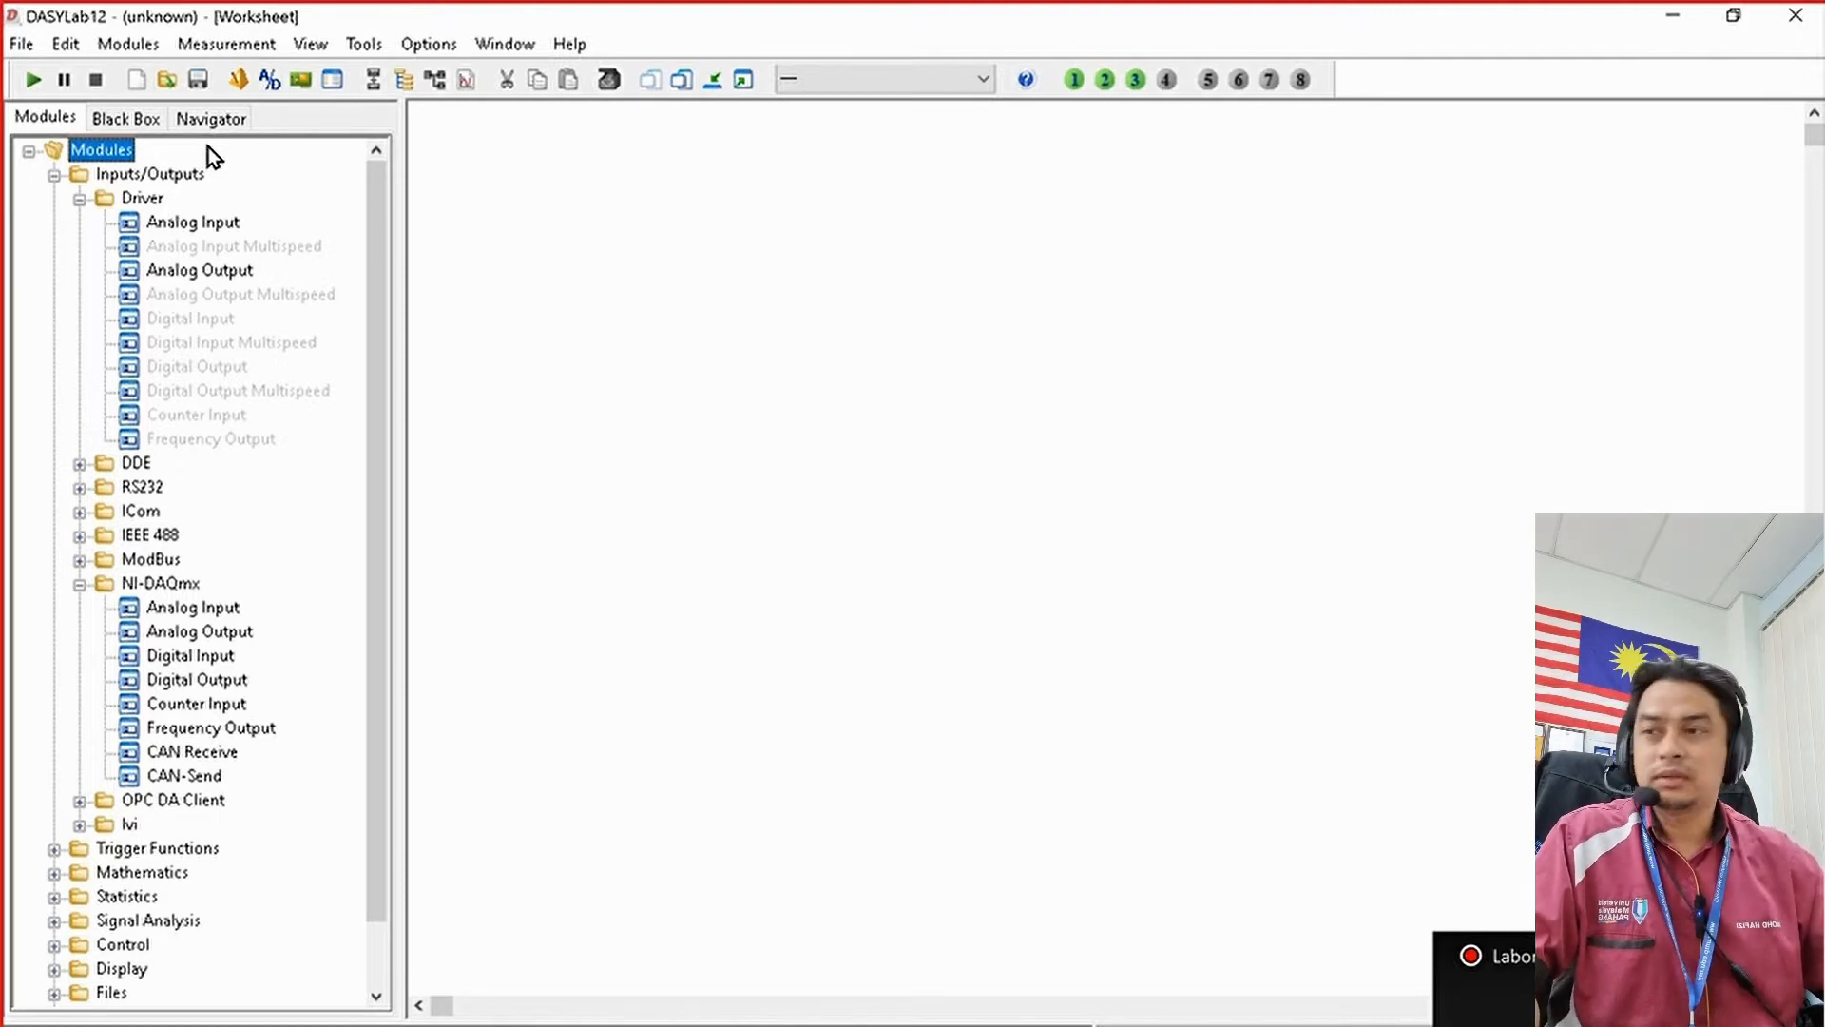
pyautogui.click(177, 226)
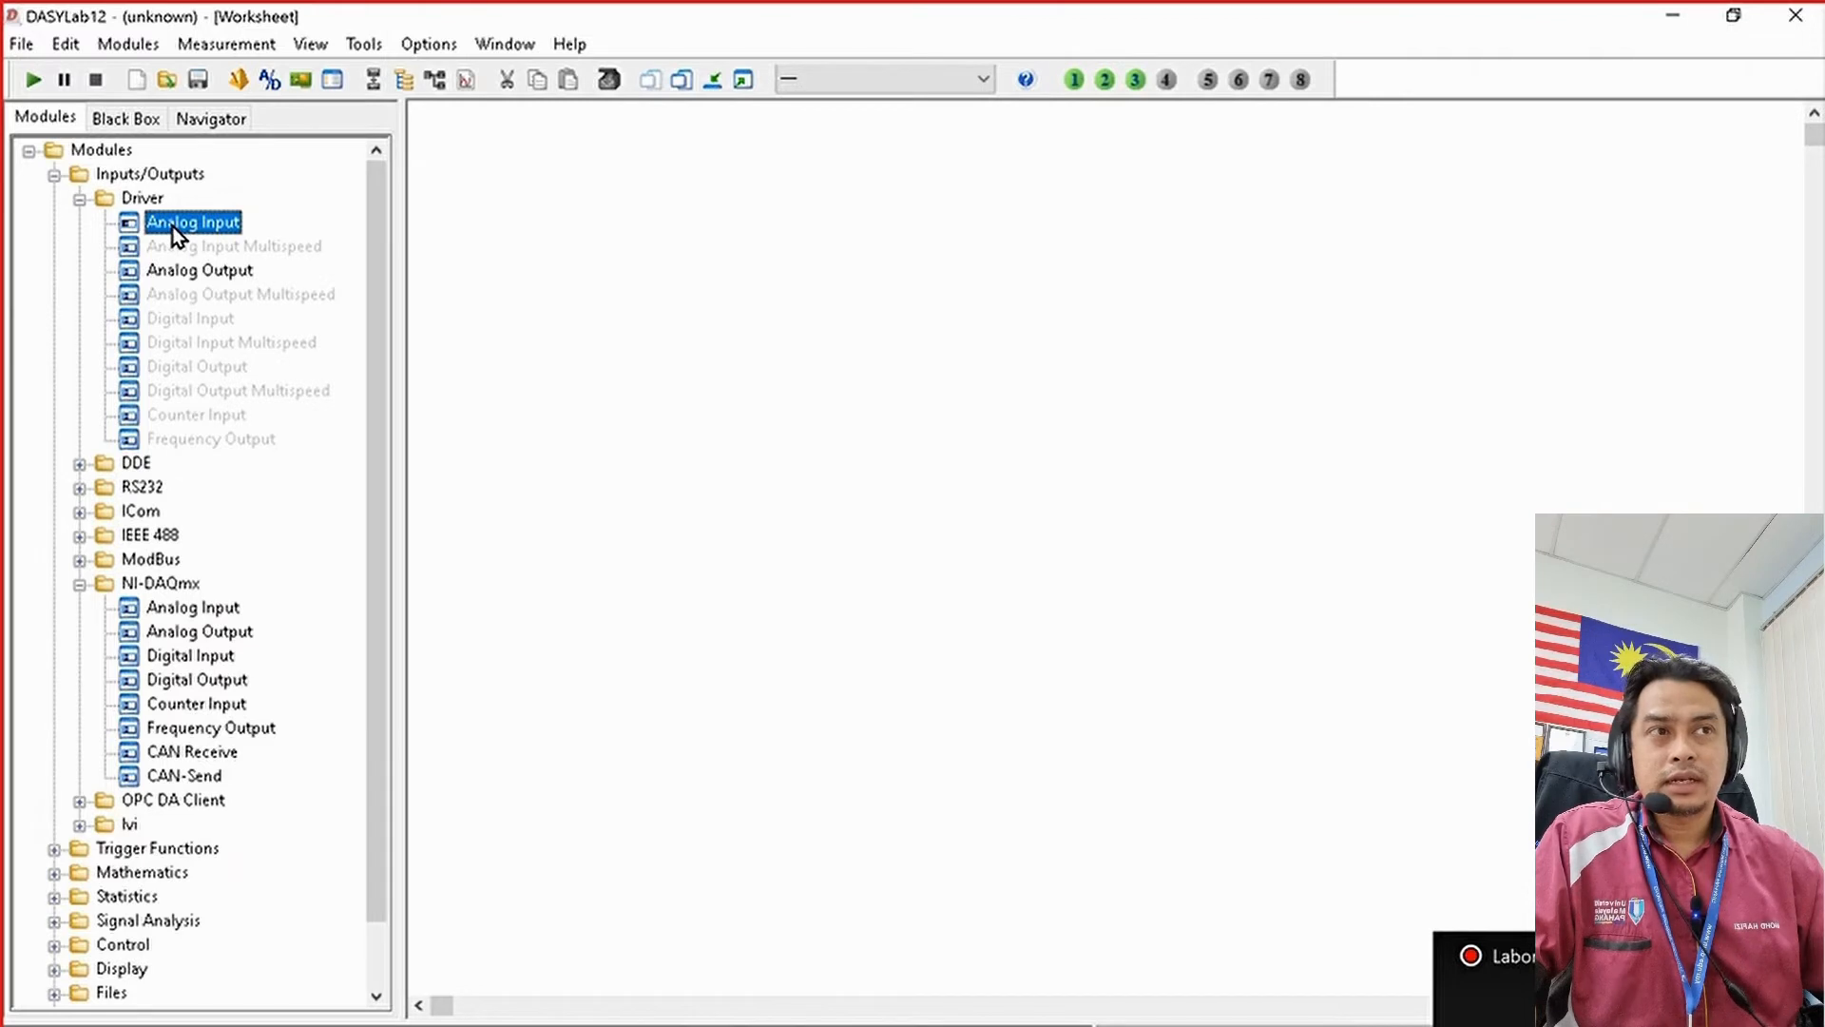
pyautogui.moveTo(173, 225); pyautogui.dragTo(631, 314)
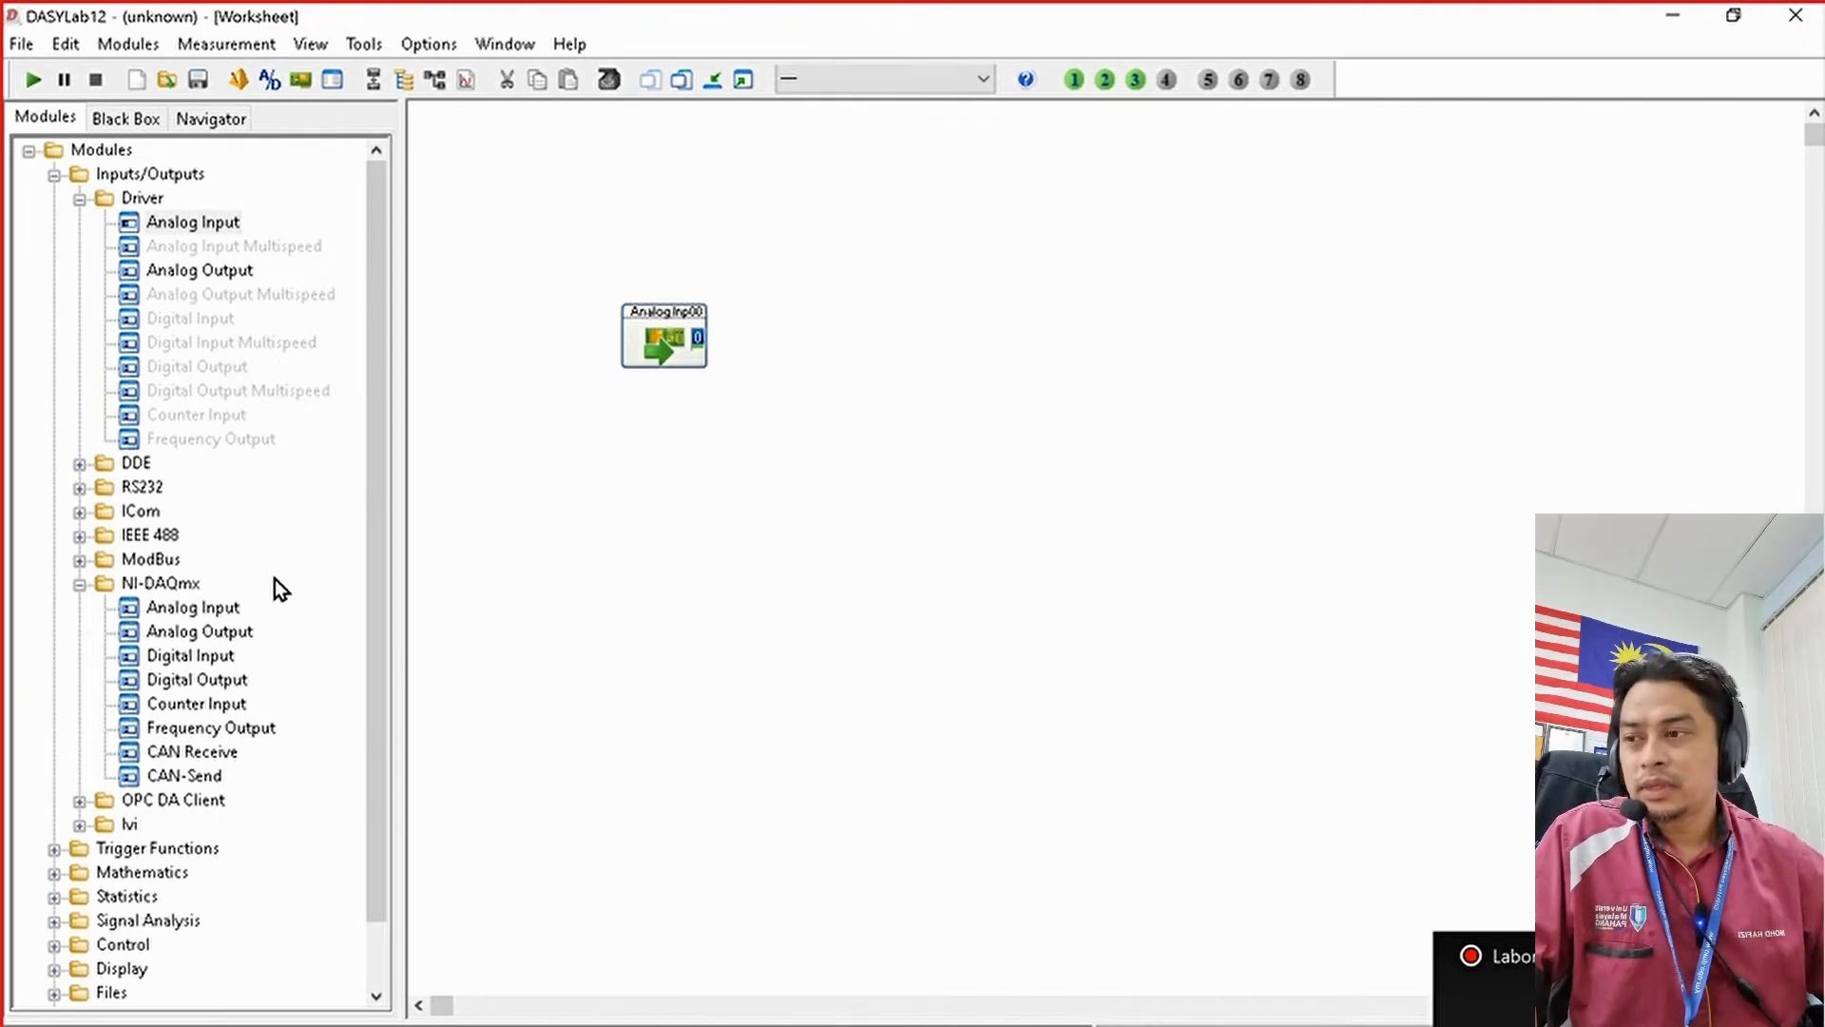
# Step: Add a Y/t Chart module from the Display group, dock it to the Analog Input to connect them, and space the two apart
pyautogui.scroll(-1, 197, 586)
pyautogui.scroll(1, 185, 666)
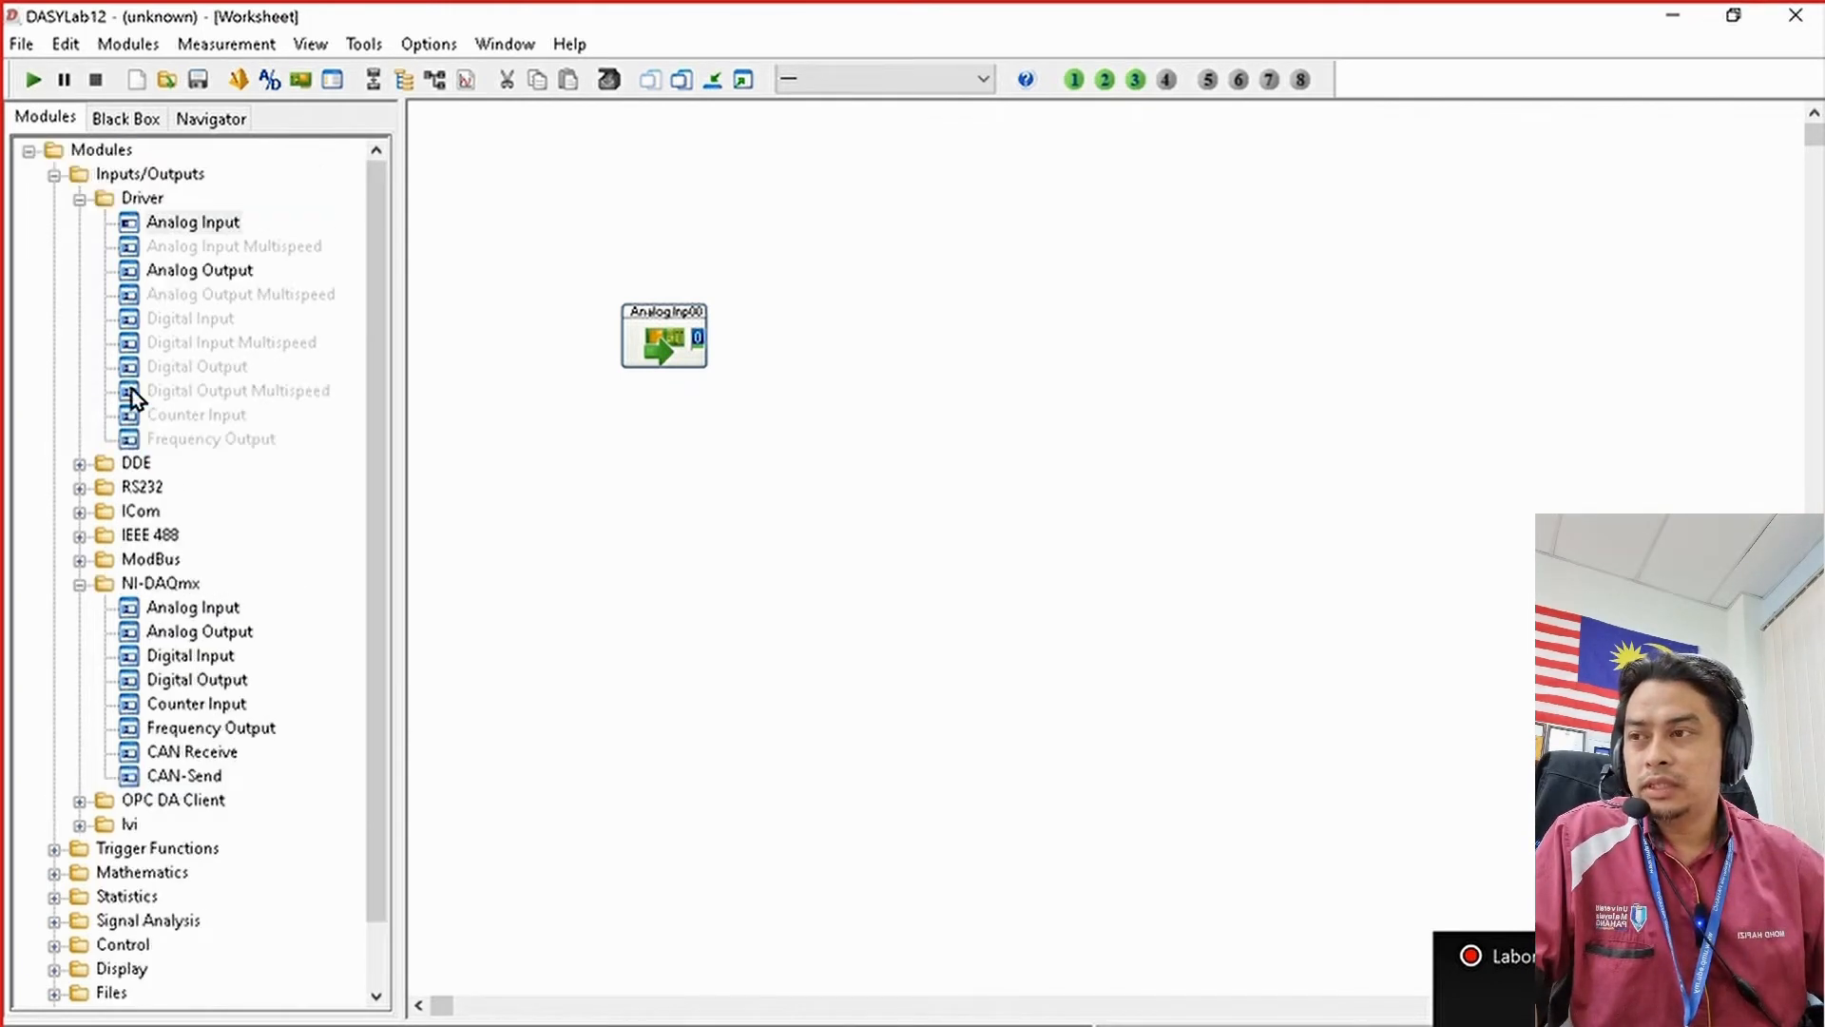
pyautogui.click(29, 150)
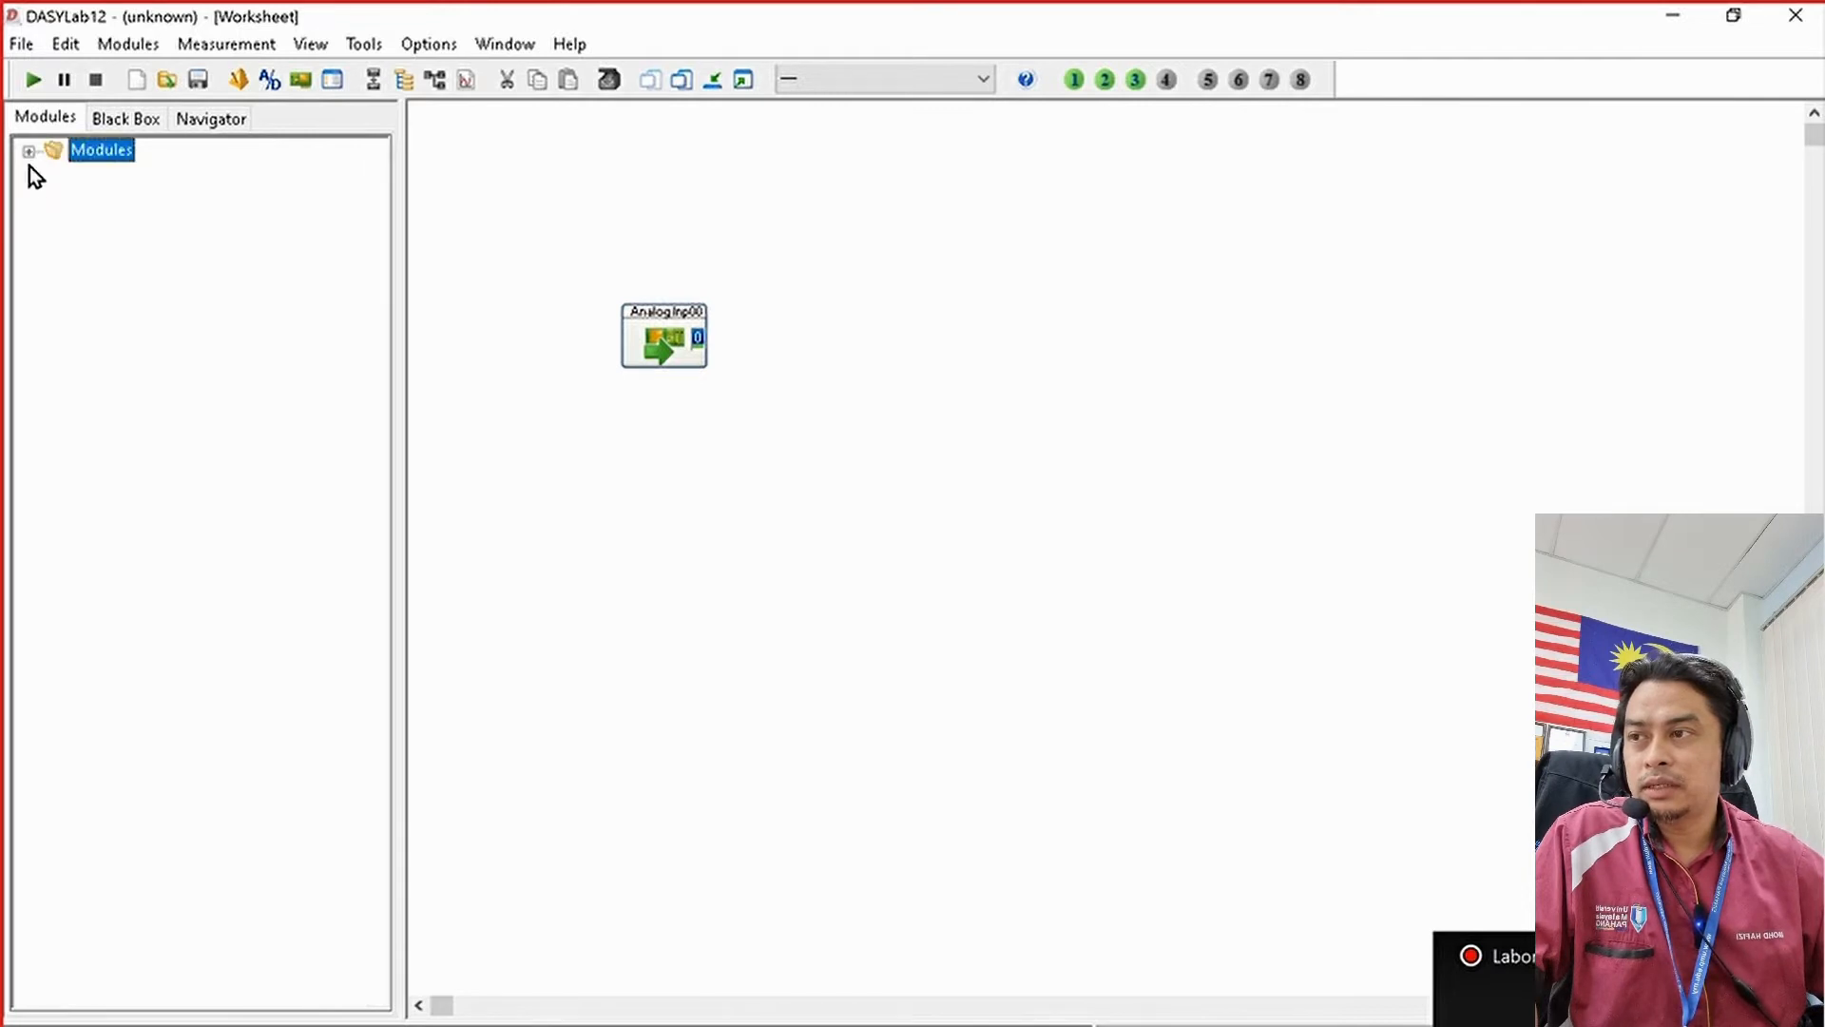
pyautogui.click(30, 151)
pyautogui.click(54, 174)
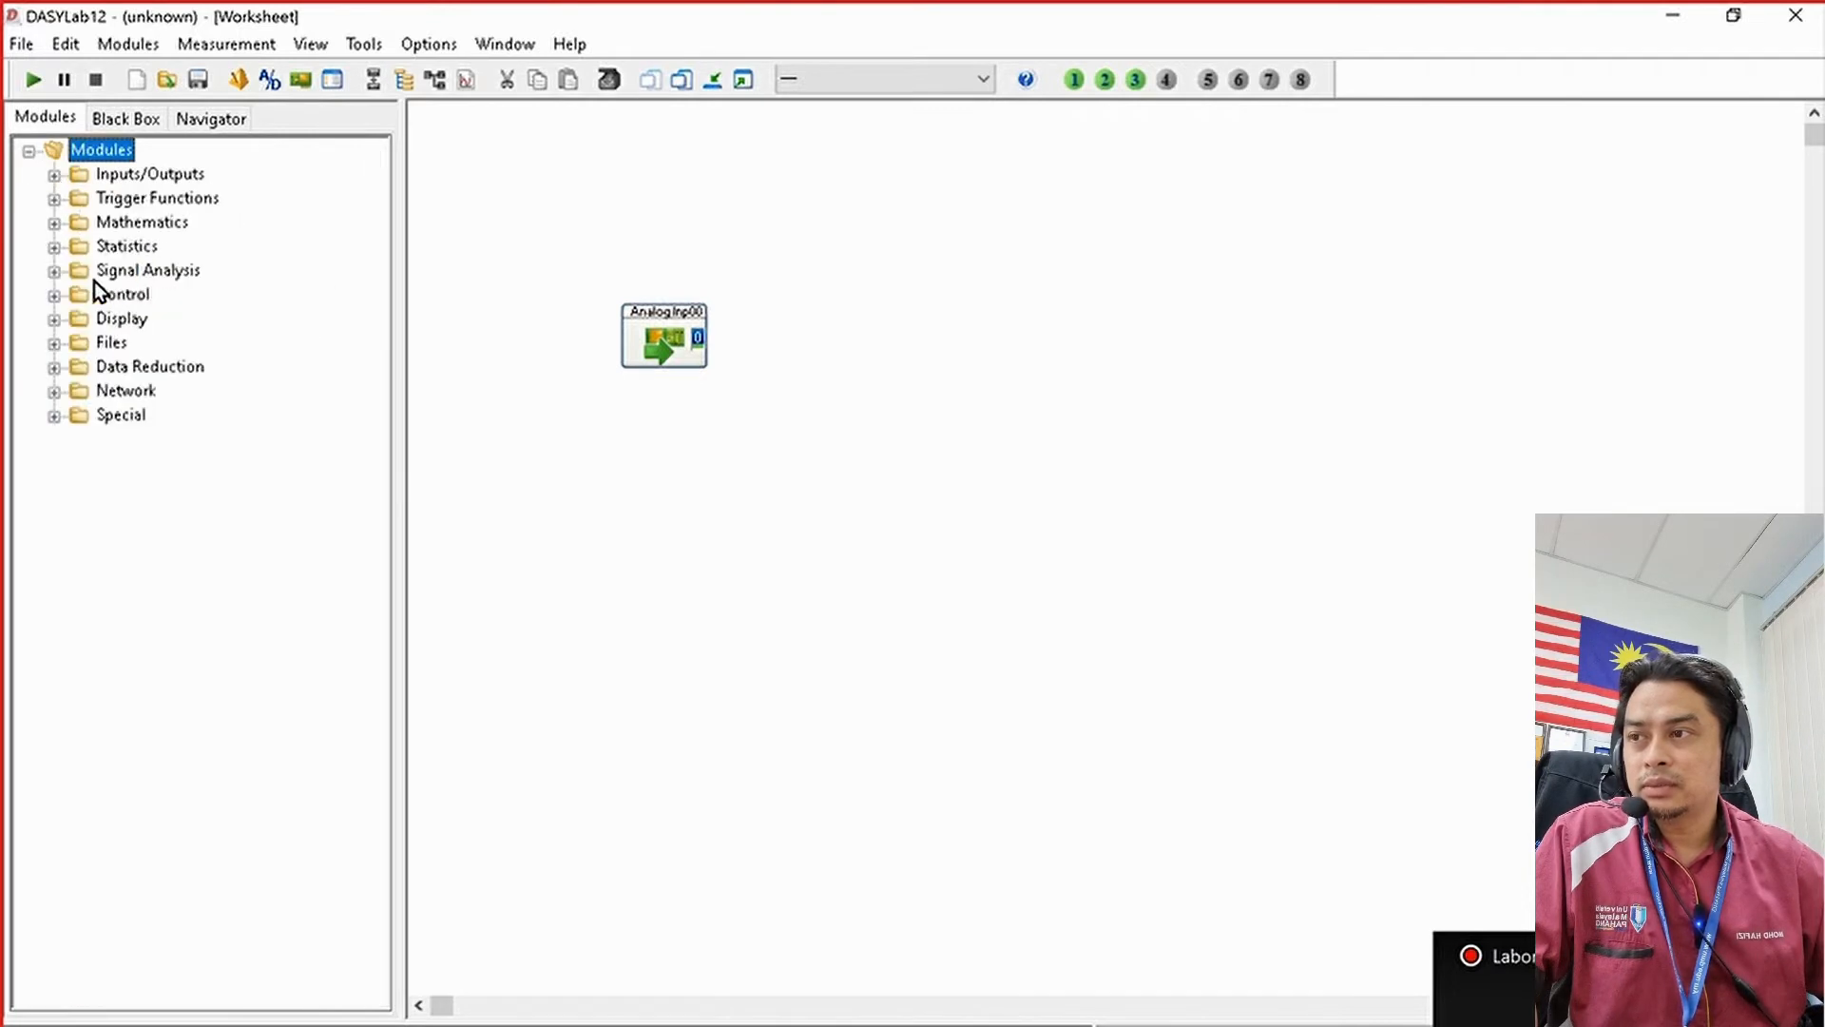
pyautogui.click(151, 175)
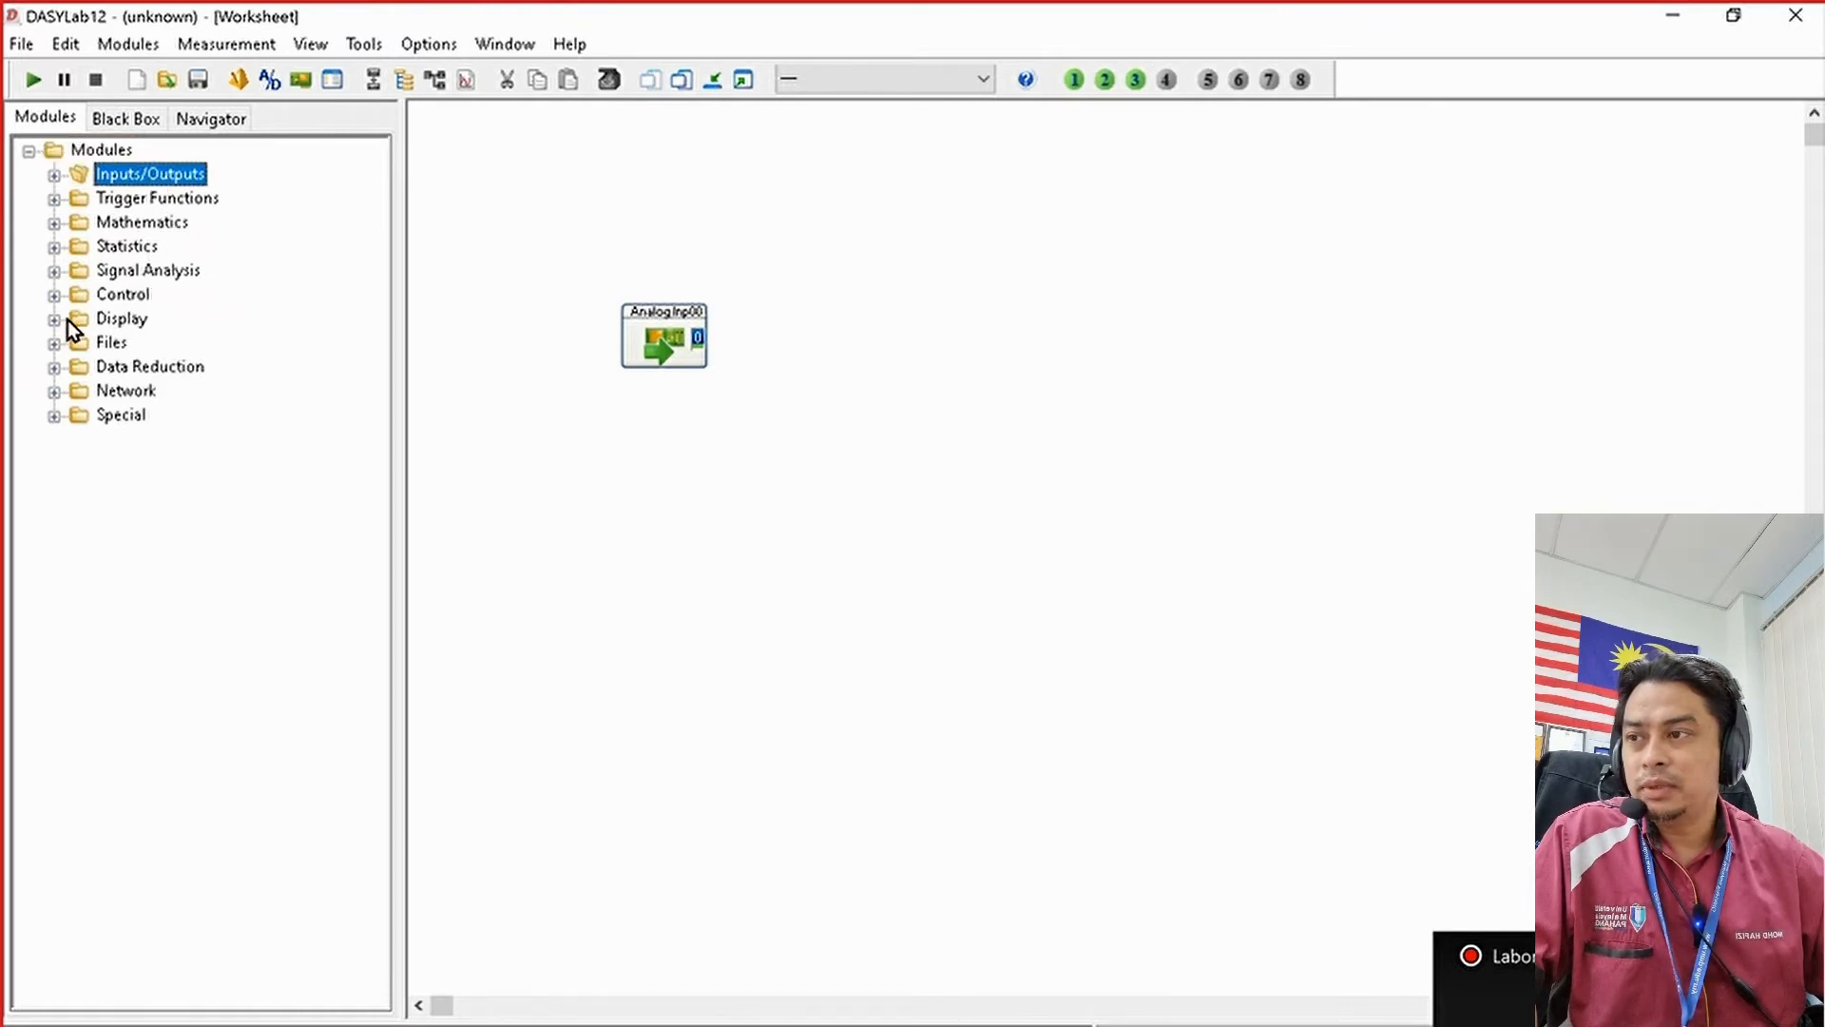
pyautogui.click(113, 325)
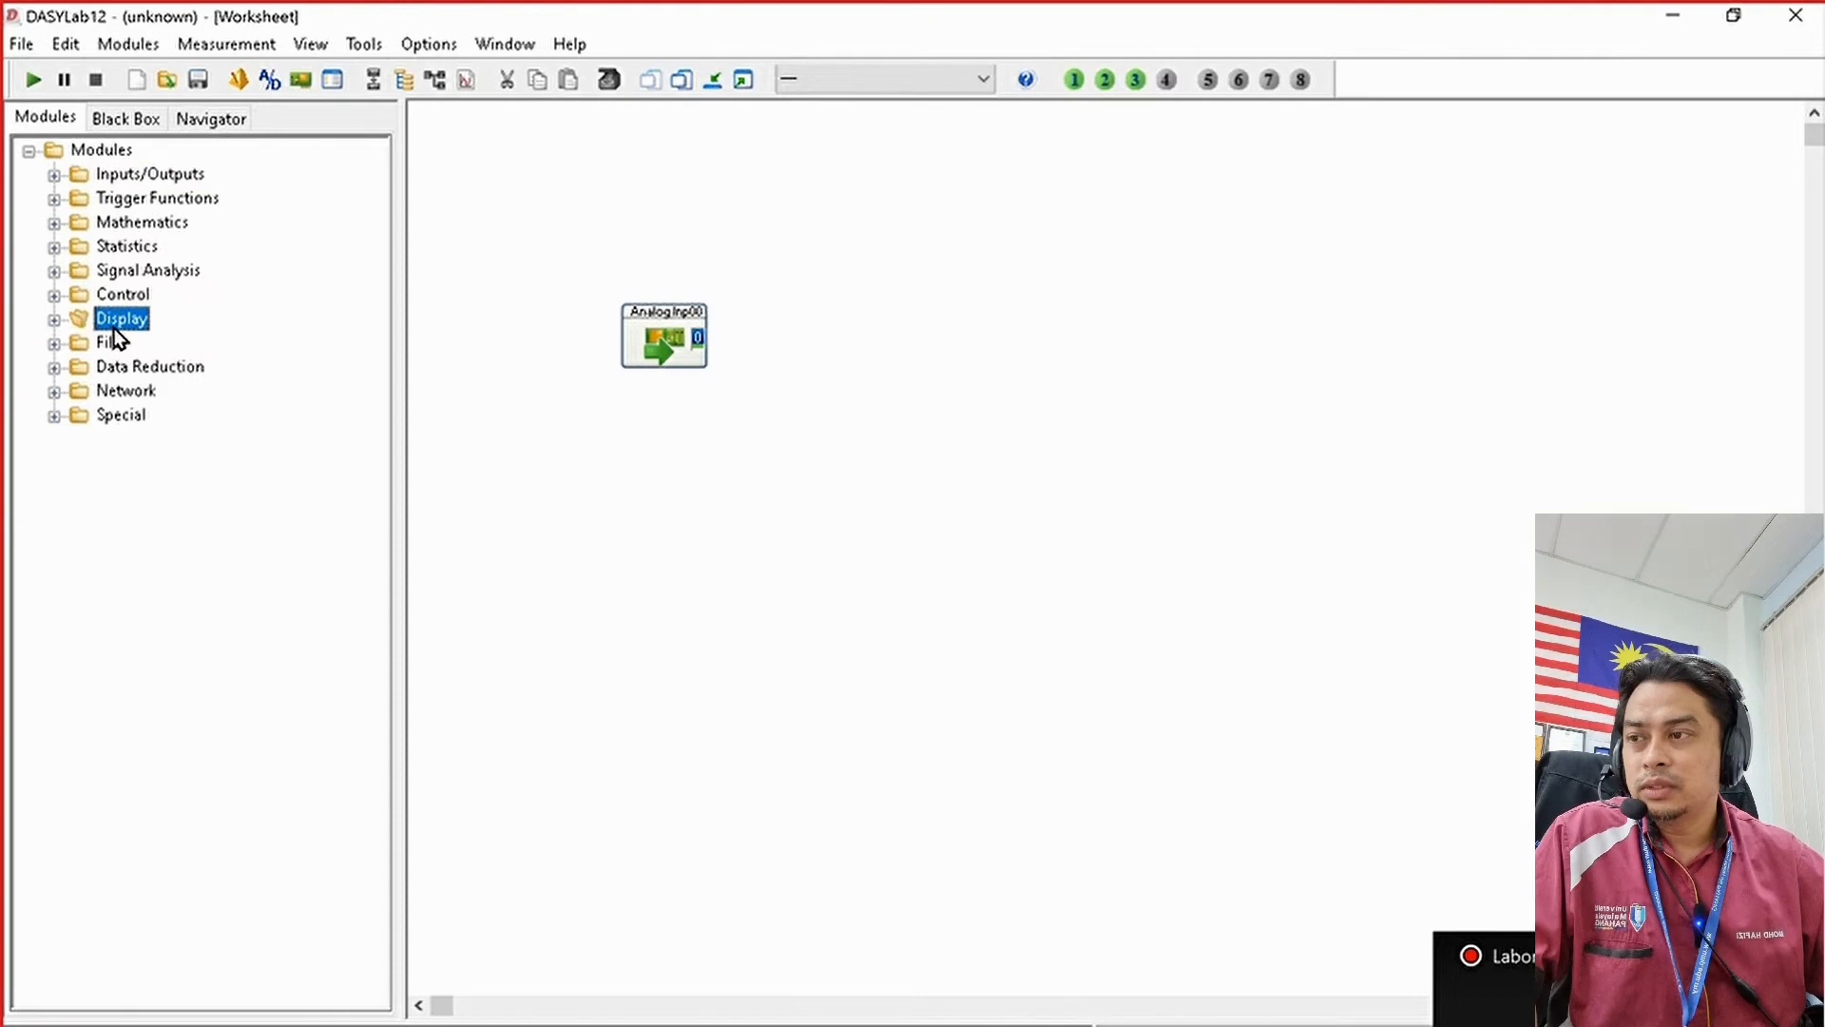
pyautogui.click(54, 322)
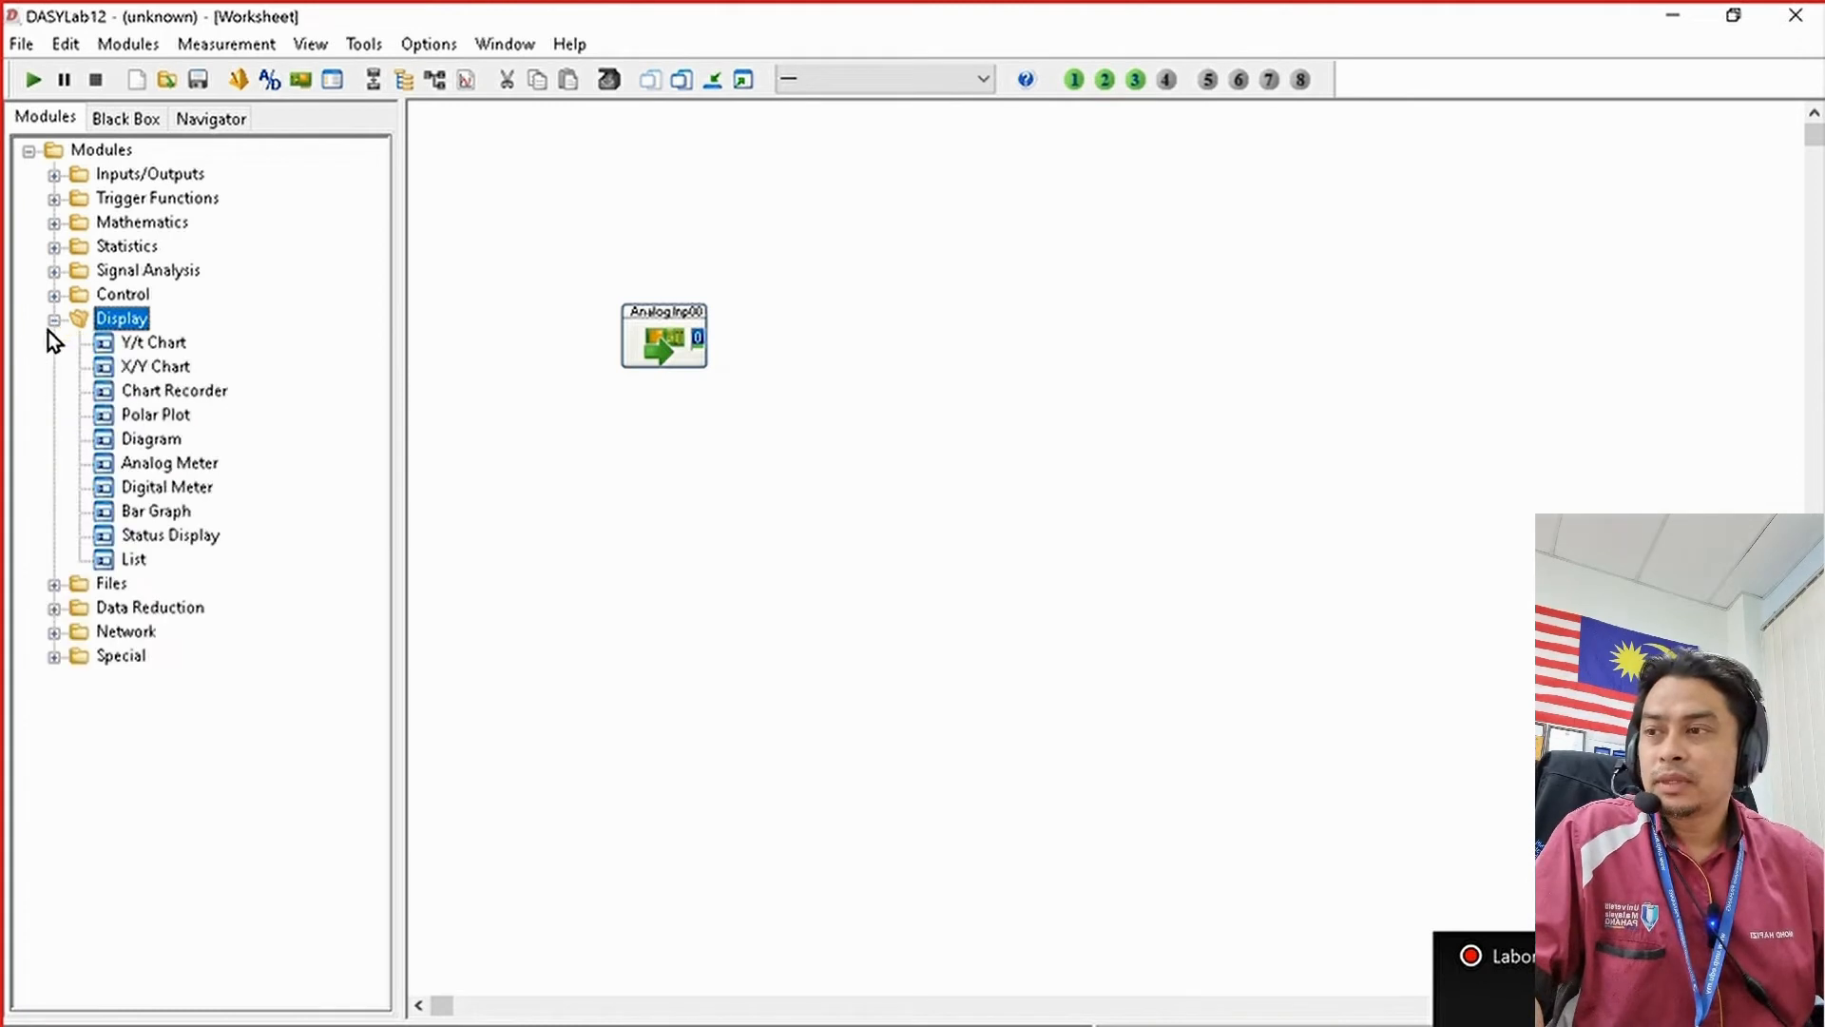
pyautogui.click(124, 344)
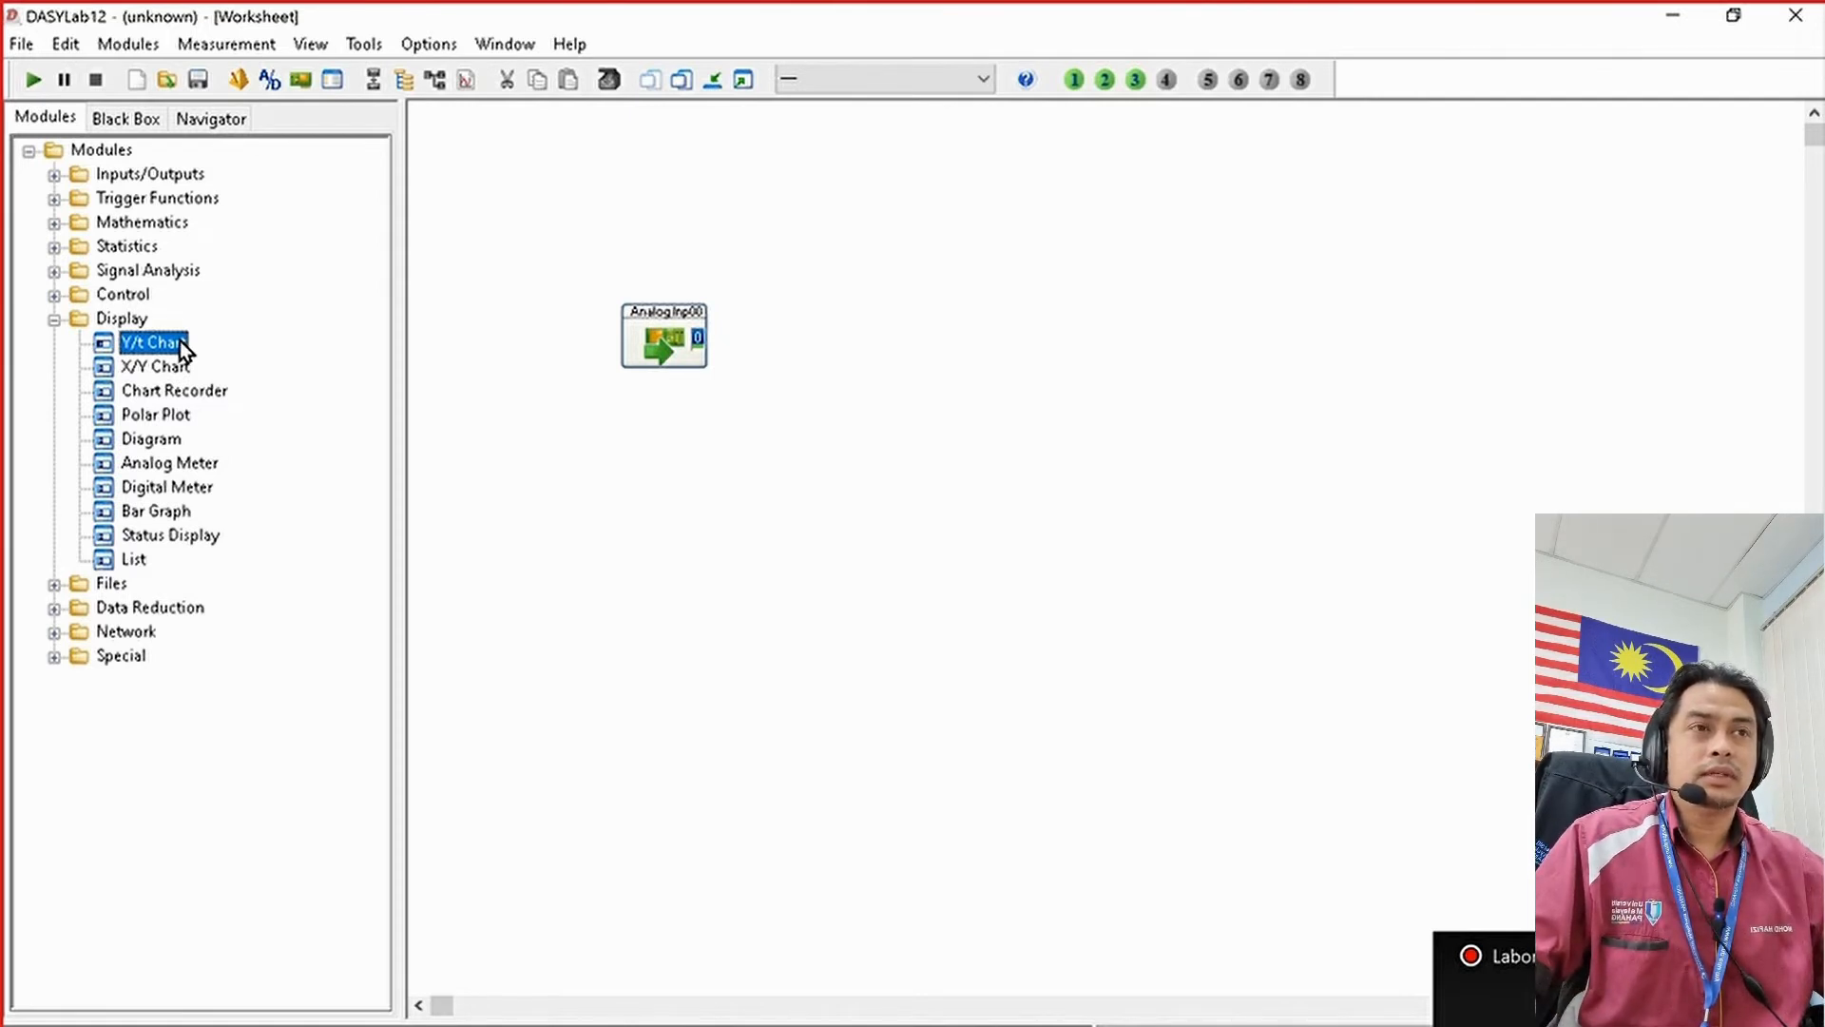
pyautogui.moveTo(184, 350); pyautogui.dragTo(905, 303)
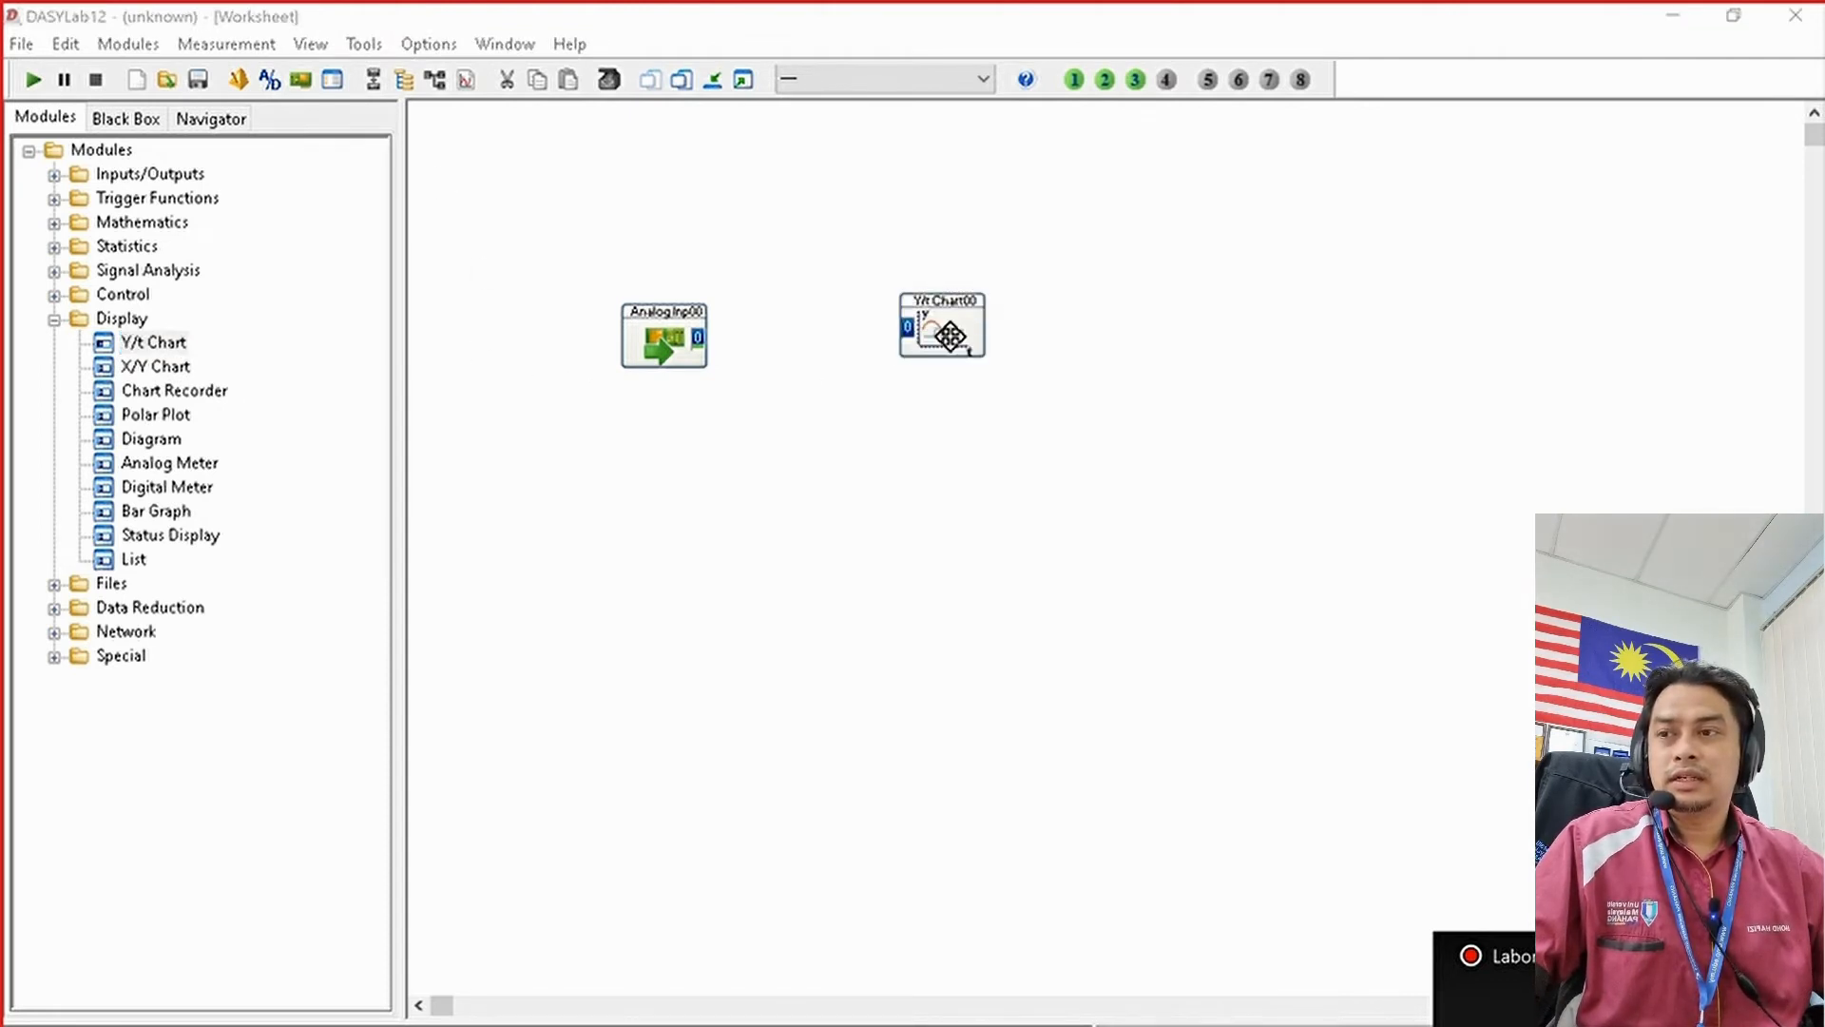
pyautogui.moveTo(945, 338); pyautogui.dragTo(780, 347)
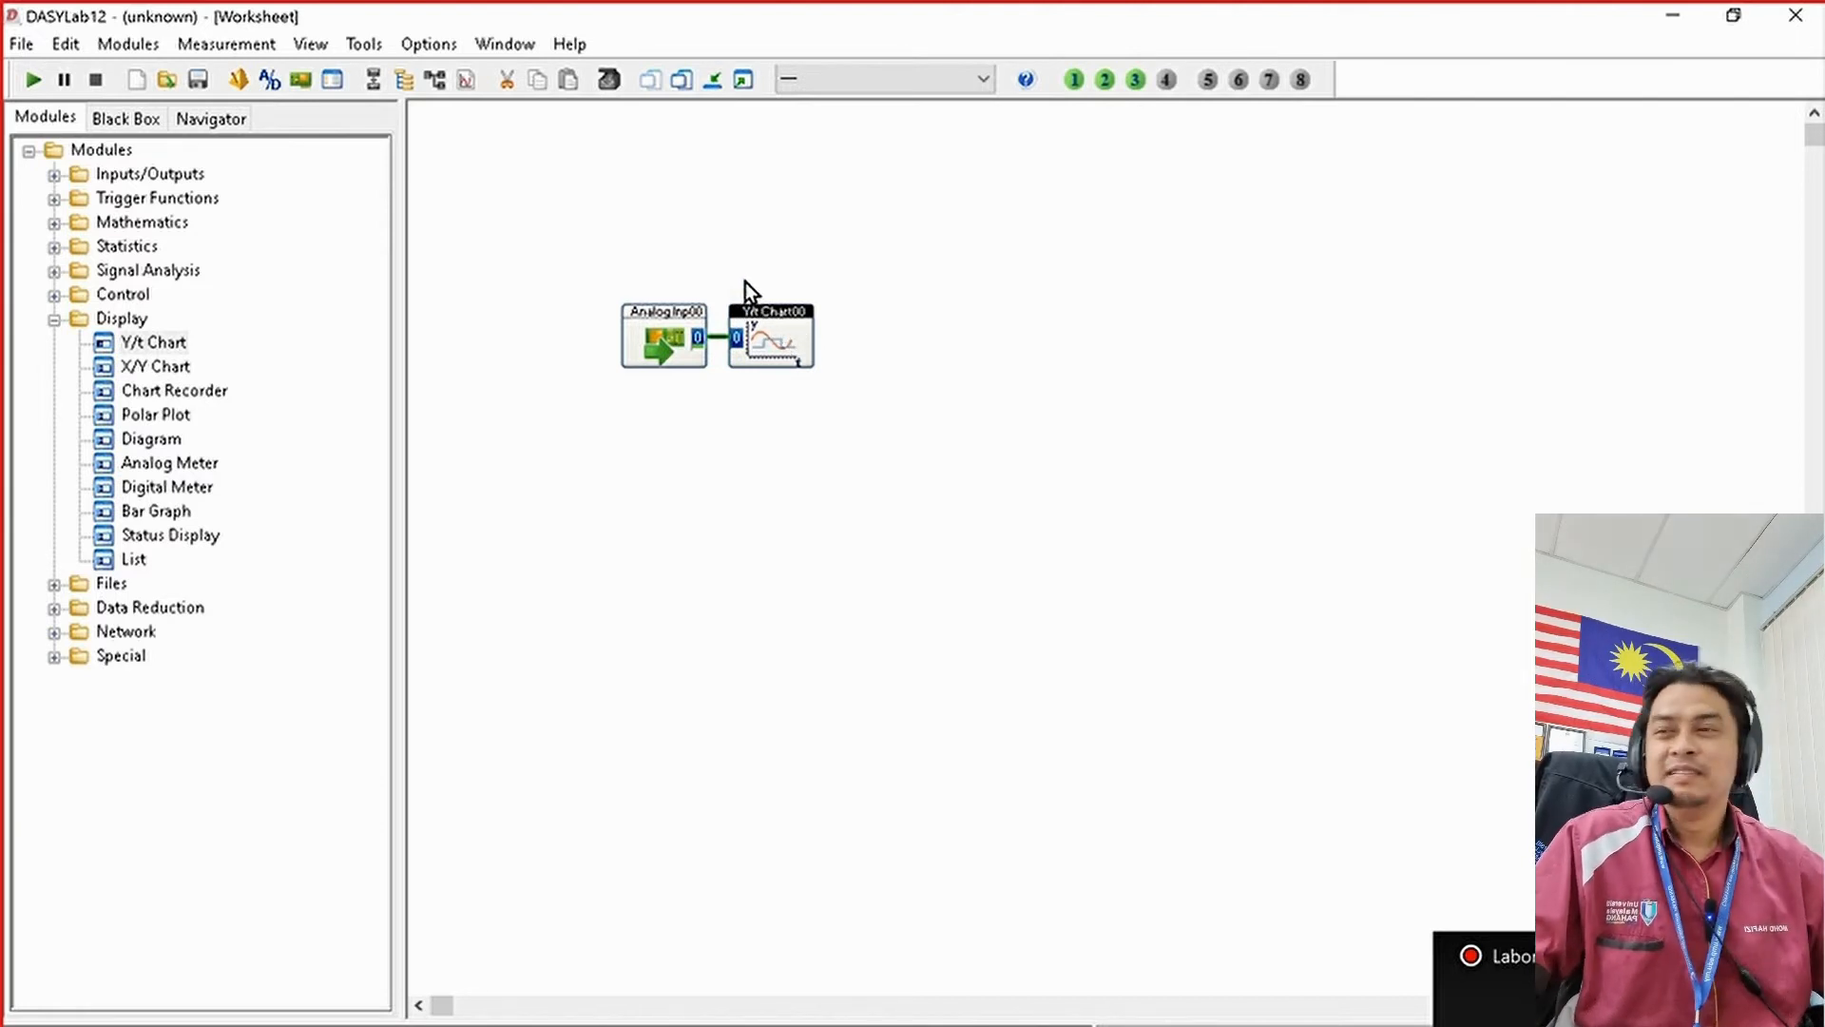
pyautogui.moveTo(711, 252)
pyautogui.mouseDown()
pyautogui.moveTo(852, 398)
pyautogui.moveTo(834, 364)
pyautogui.moveTo(882, 363)
pyautogui.mouseUp()
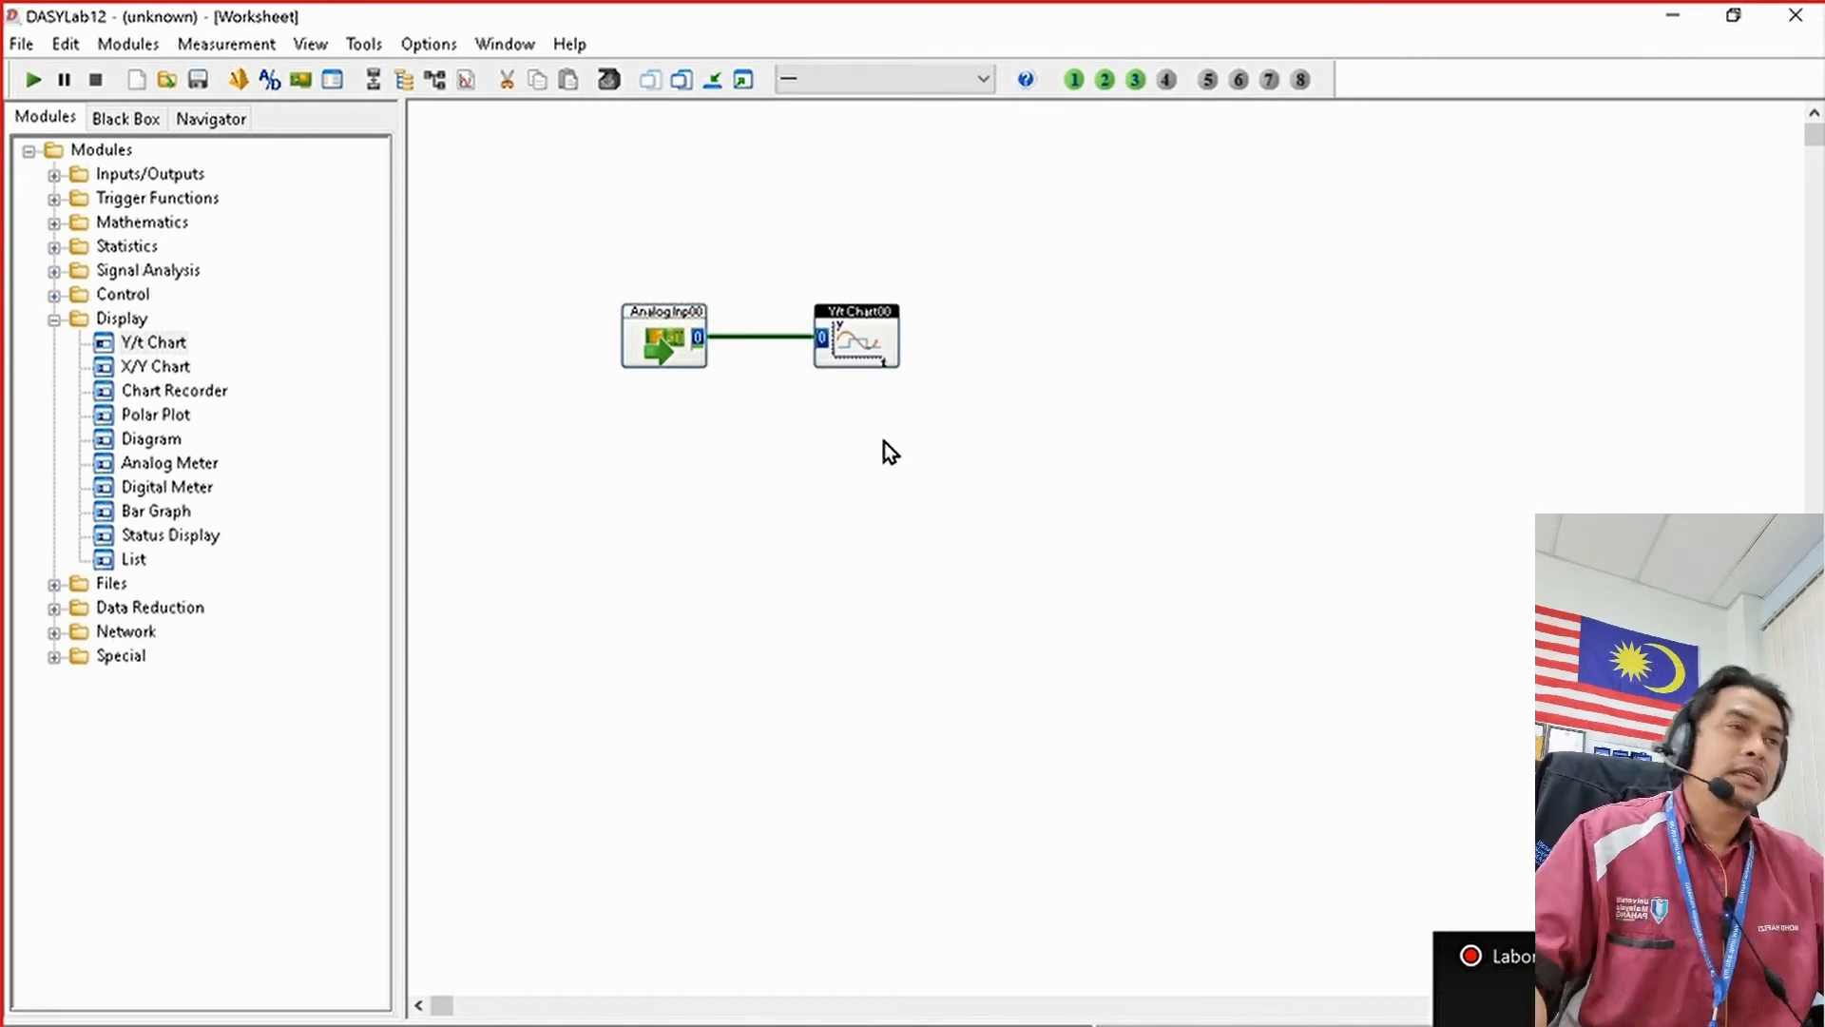
# Step: Delete the wire between the two modules and redraw it from the Analog Input's output to the Y/t Chart's input
pyautogui.click(784, 341)
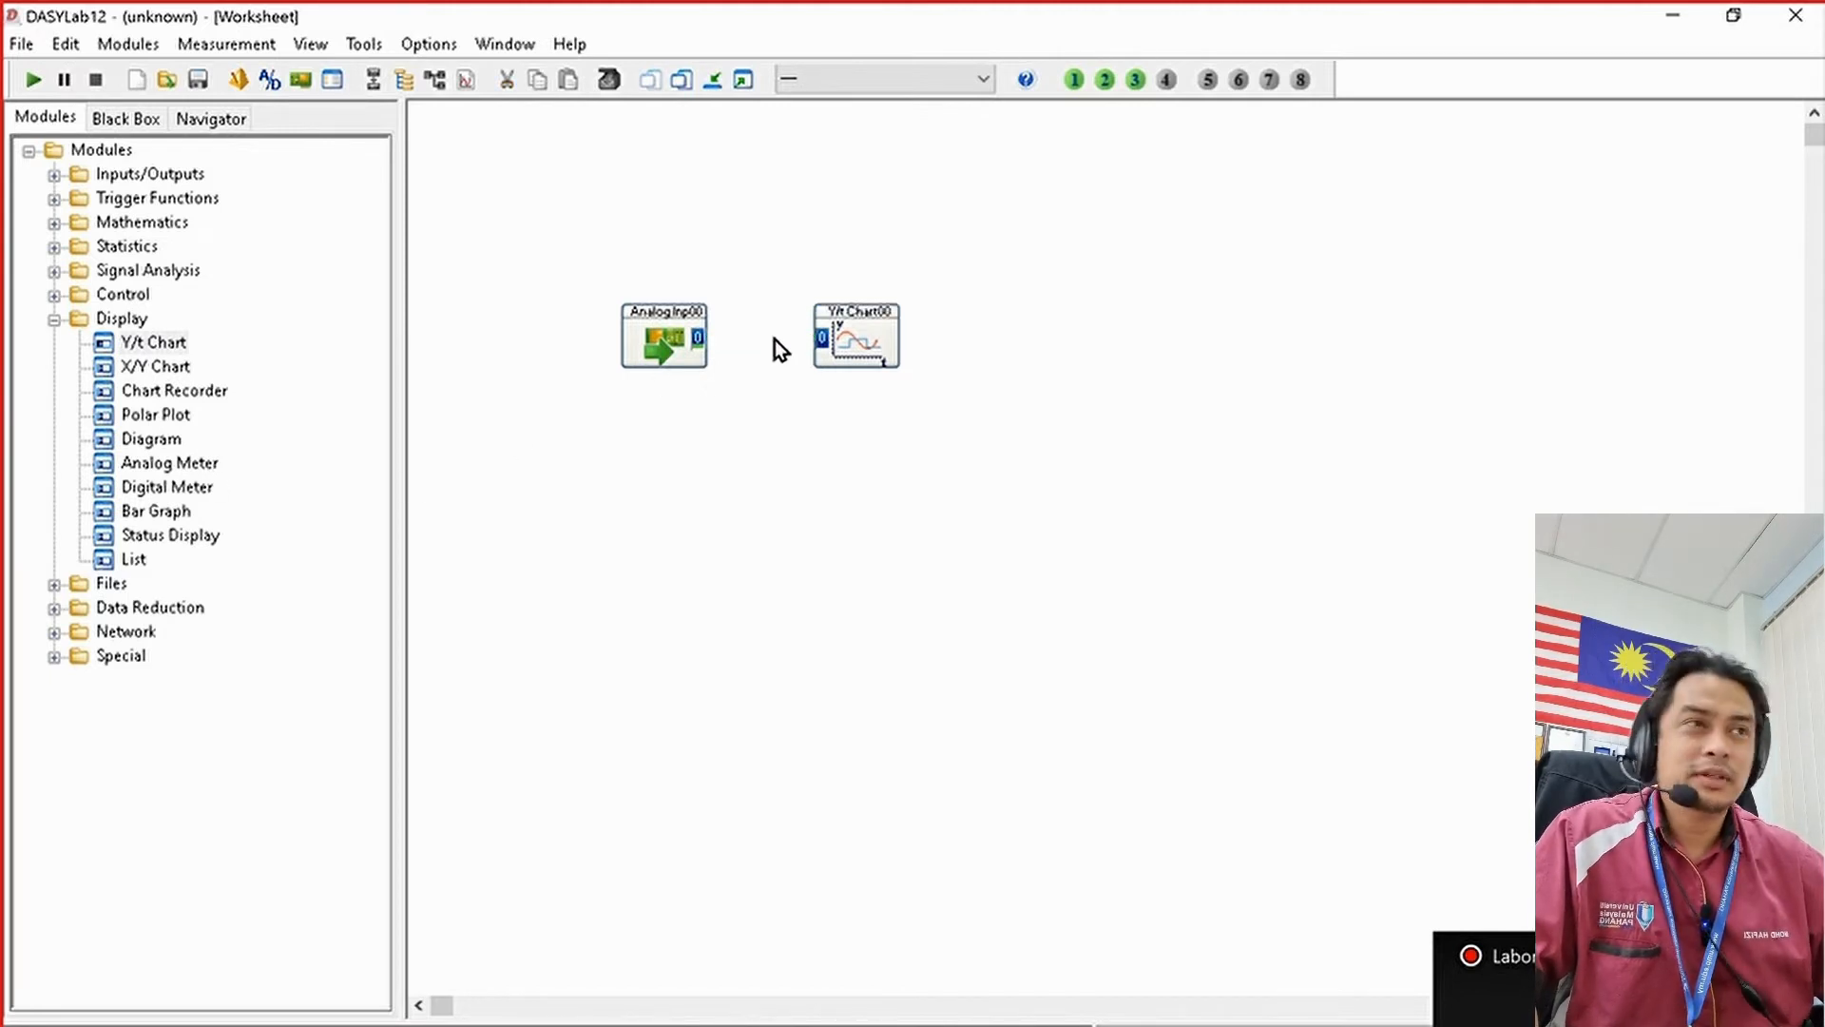
pyautogui.moveTo(699, 347); pyautogui.dragTo(820, 337)
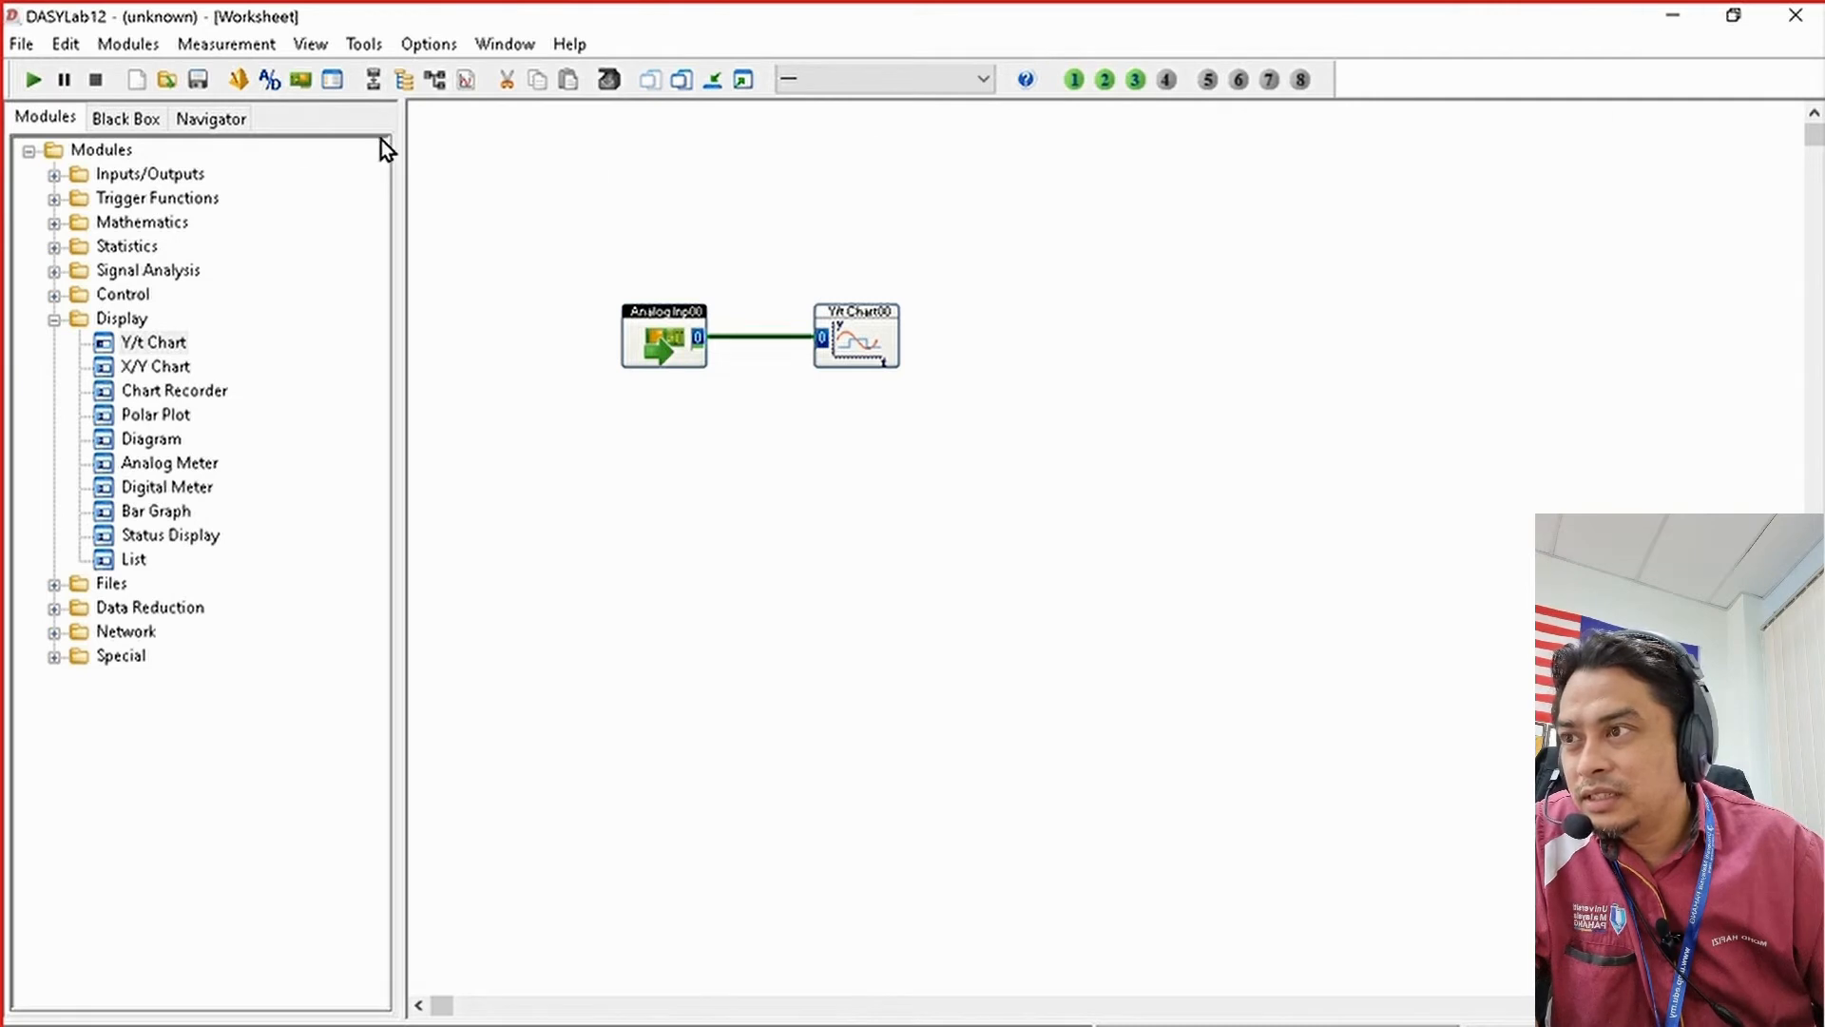
pyautogui.click(1669, 16)
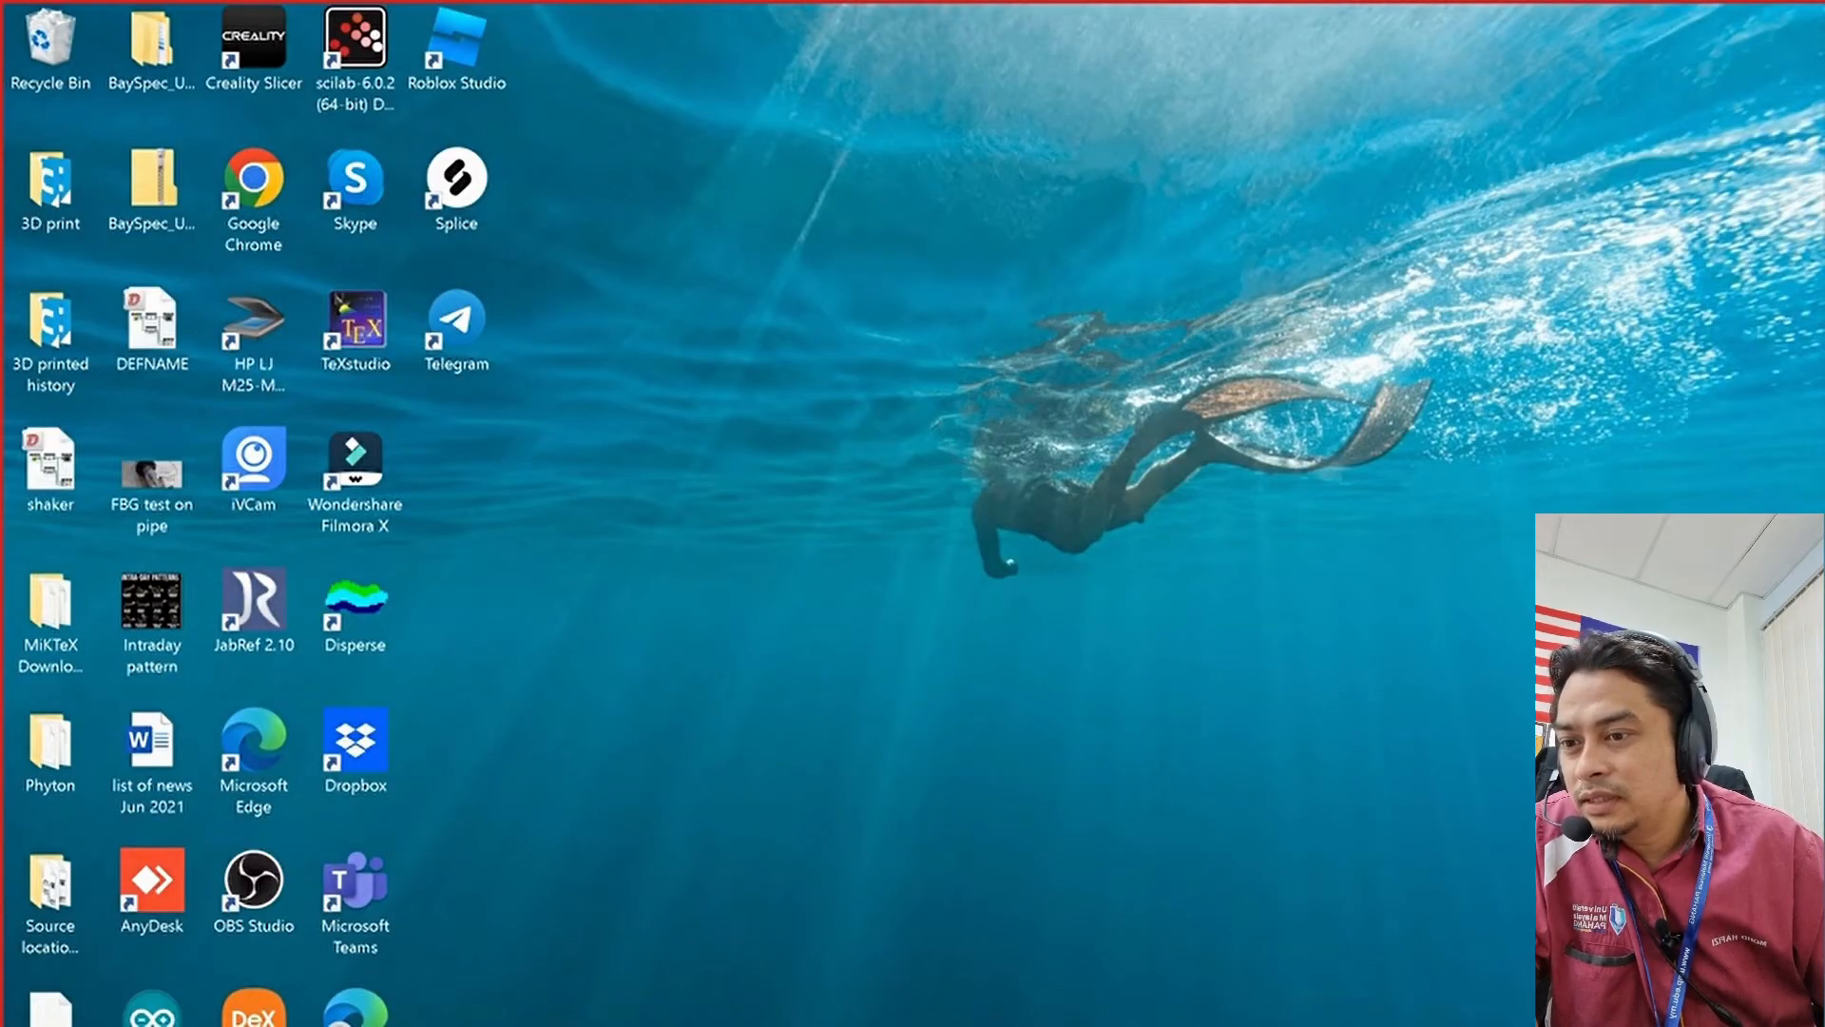
pyautogui.hotkey('alt', 'Tab')
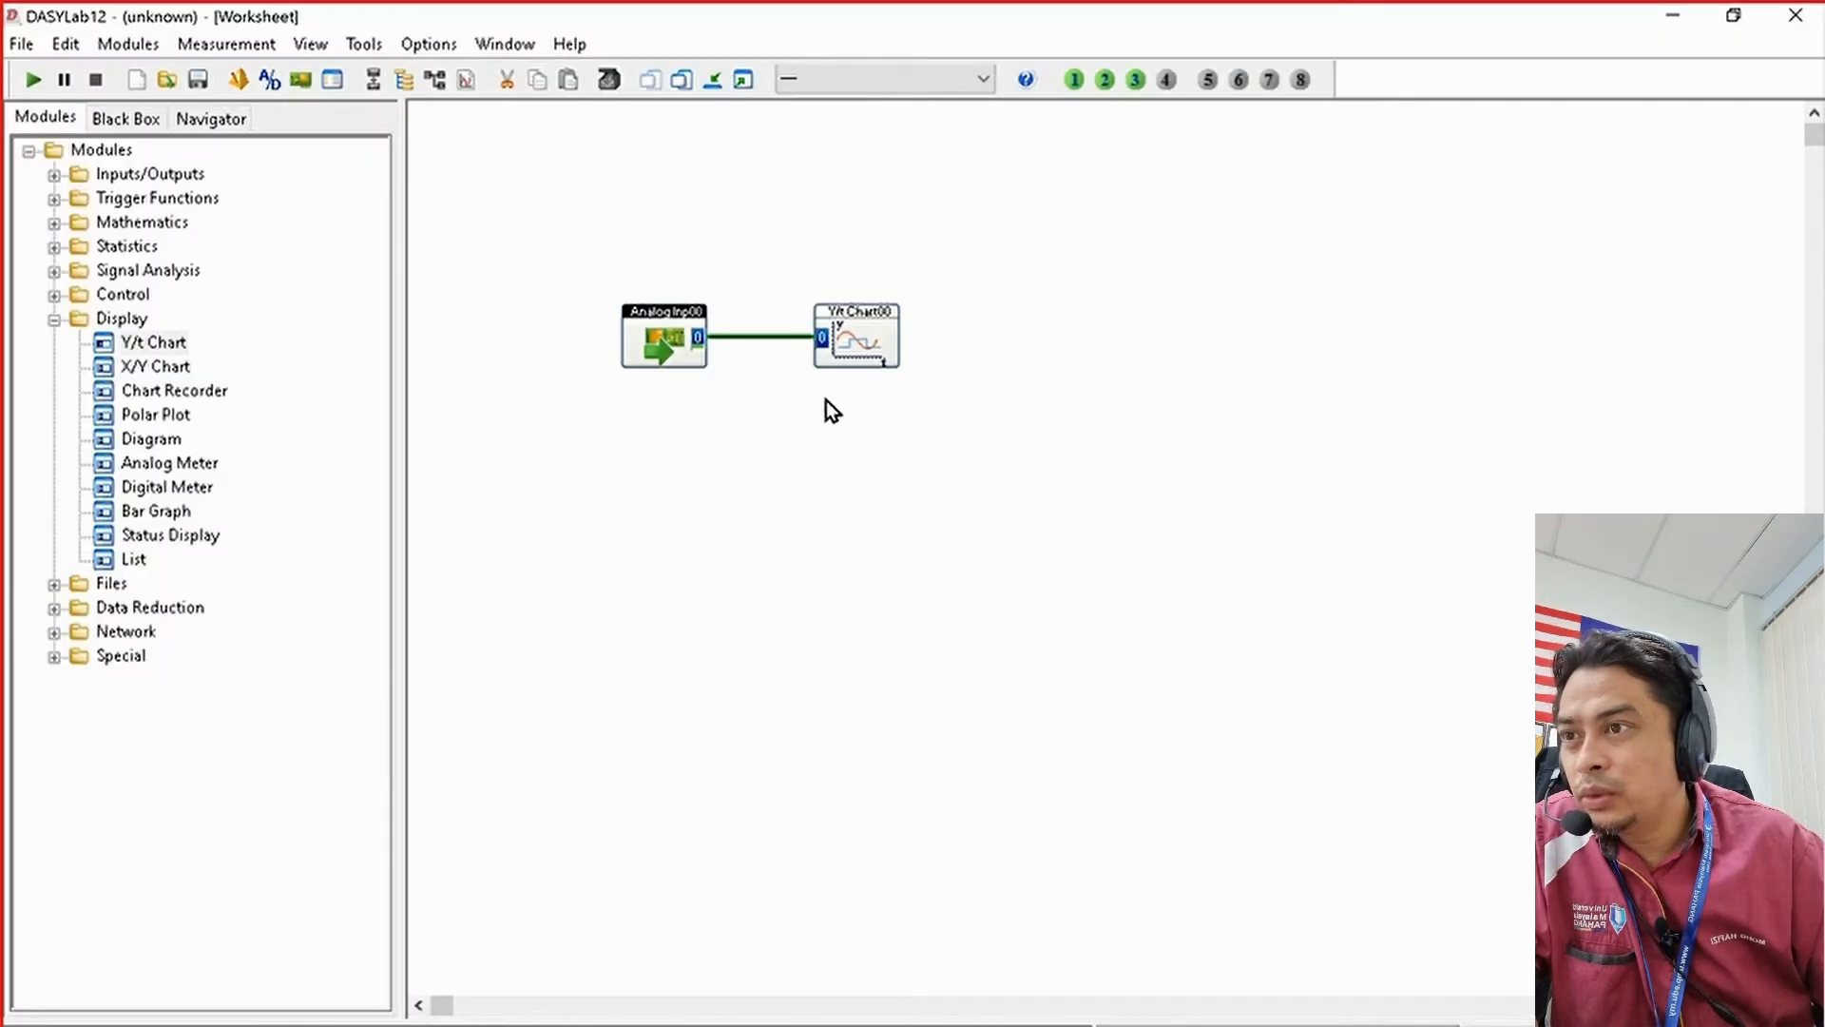
pyautogui.click(823, 299)
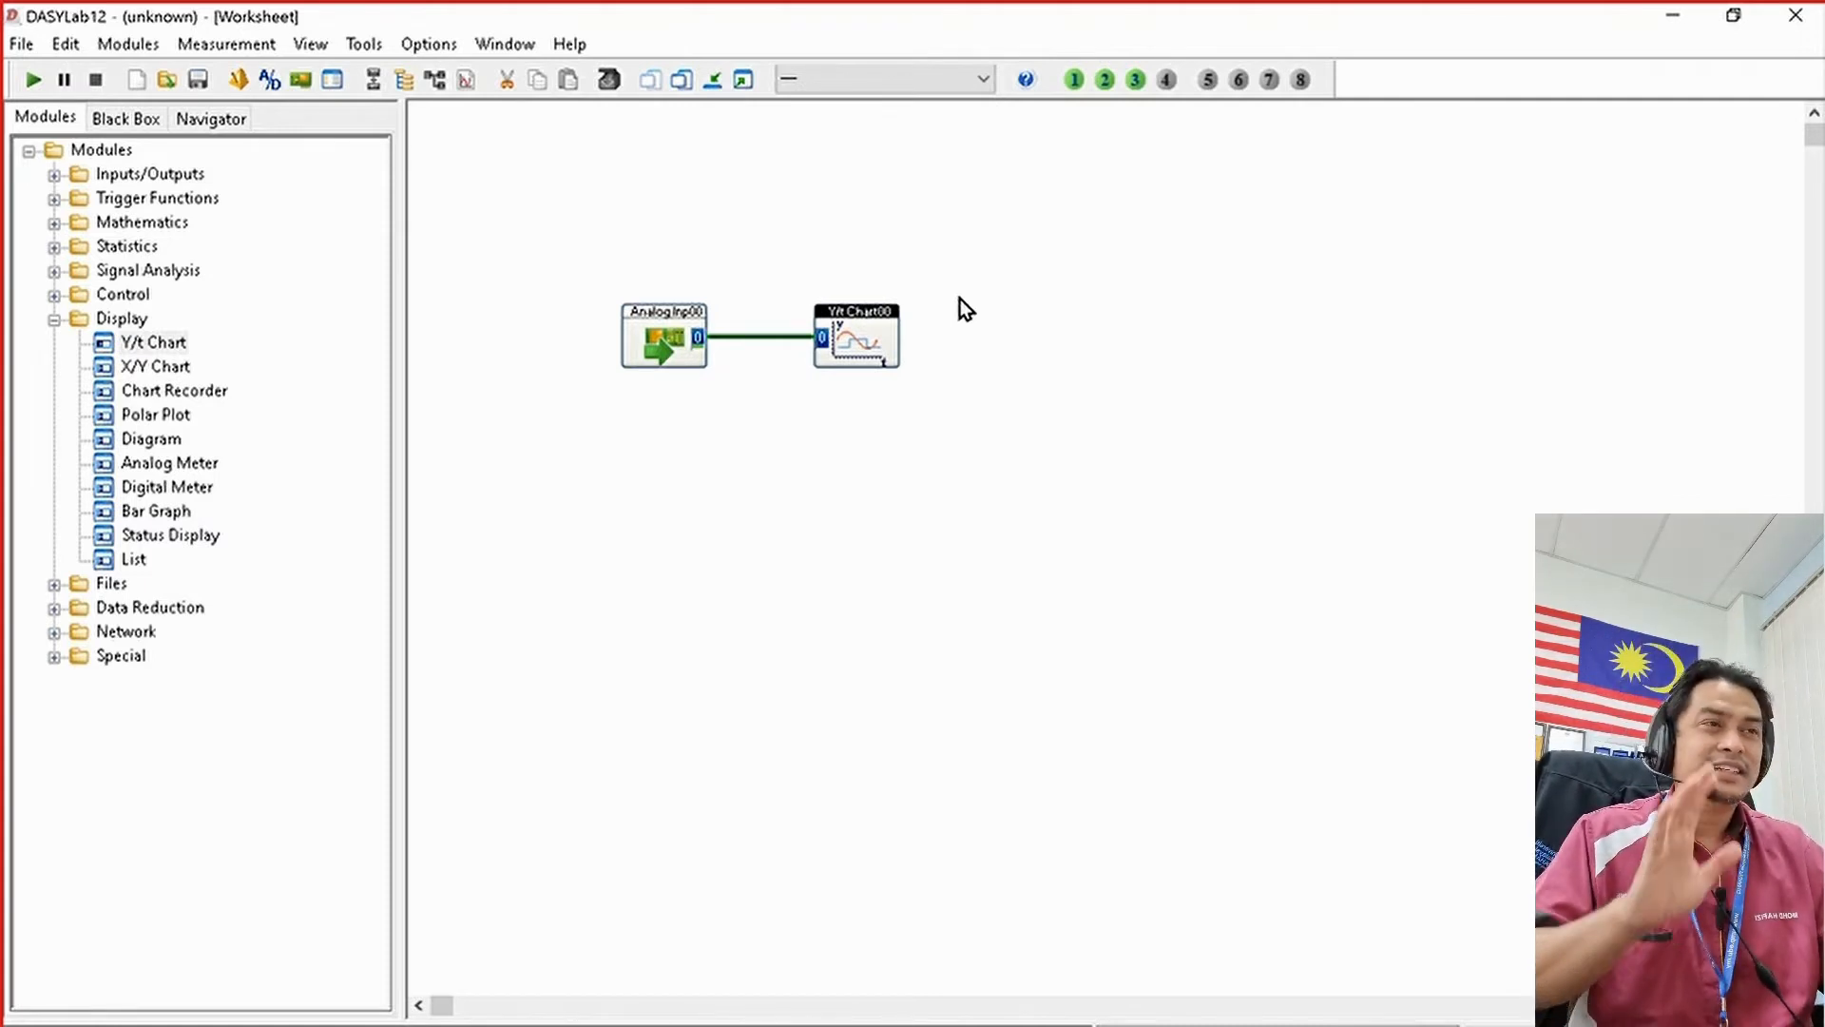
pyautogui.click(744, 340)
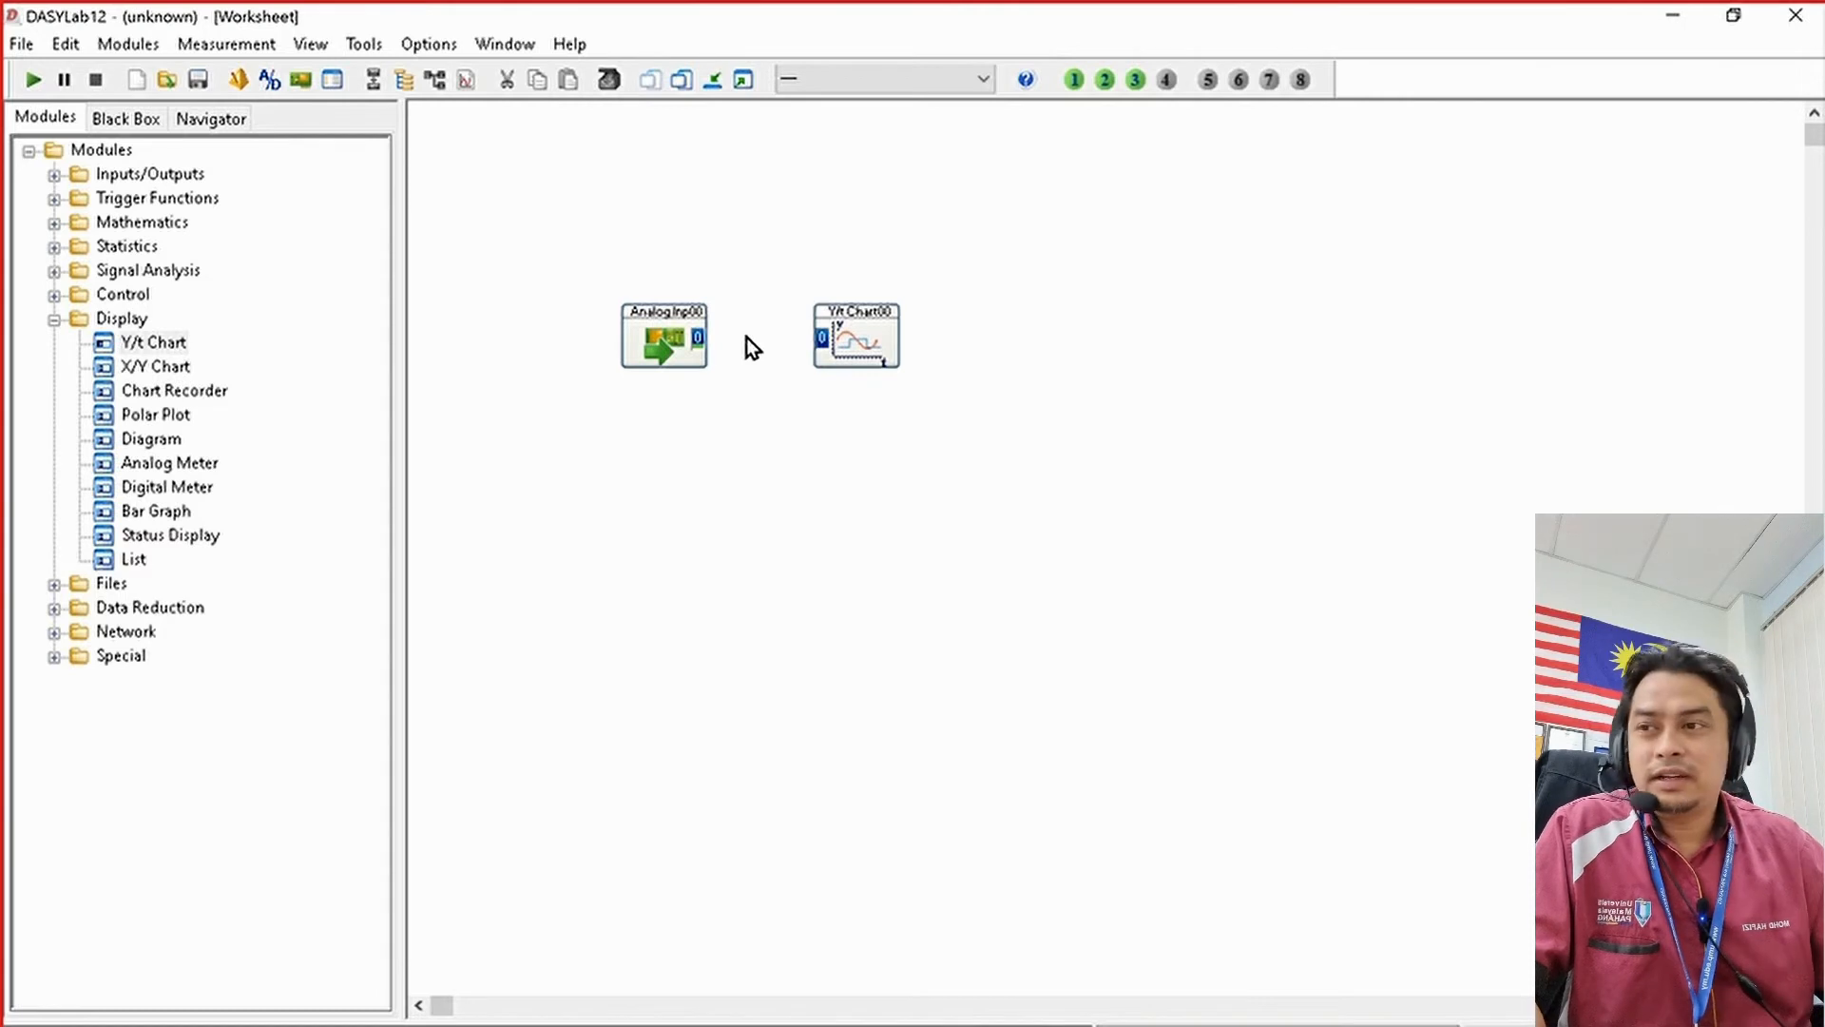
pyautogui.click(684, 344)
pyautogui.moveTo(683, 344); pyautogui.dragTo(823, 336)
pyautogui.click(823, 337)
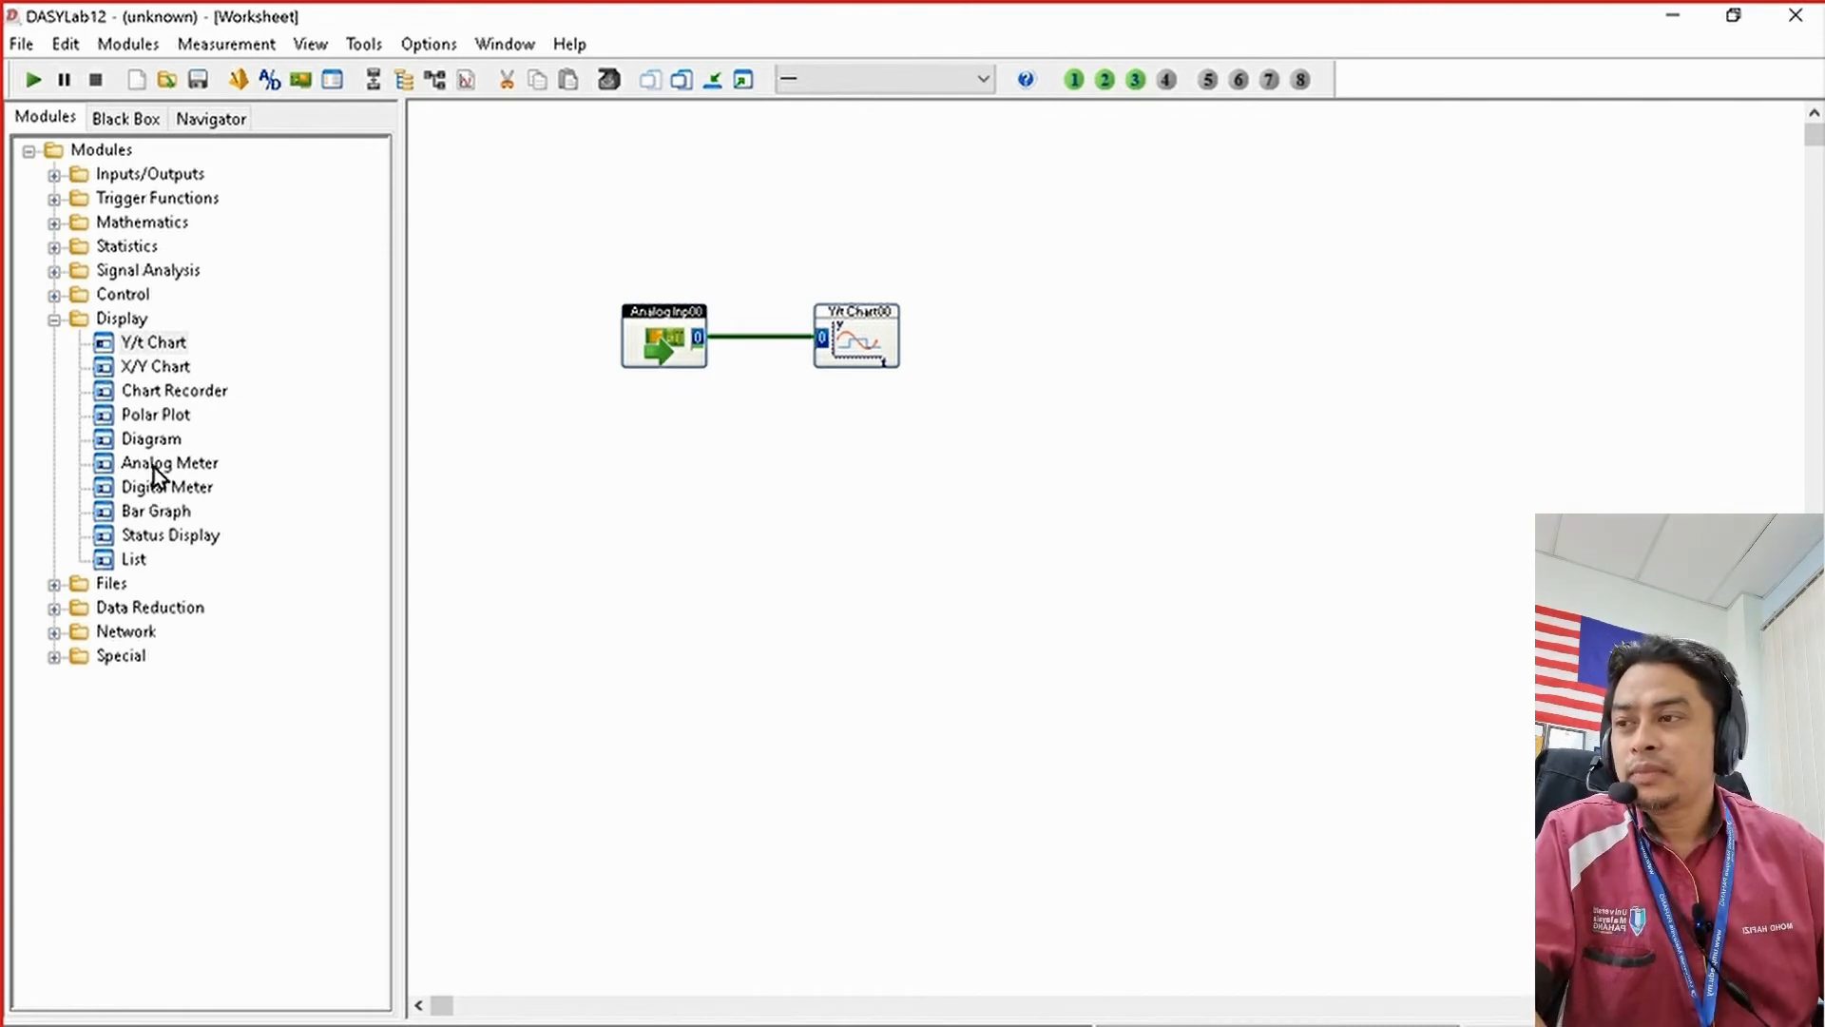
# Step: Add a Digital Meter module below the Y/t Chart, and show both display windows arranged side by side beneath the modules
pyautogui.moveTo(165, 485); pyautogui.dragTo(839, 460)
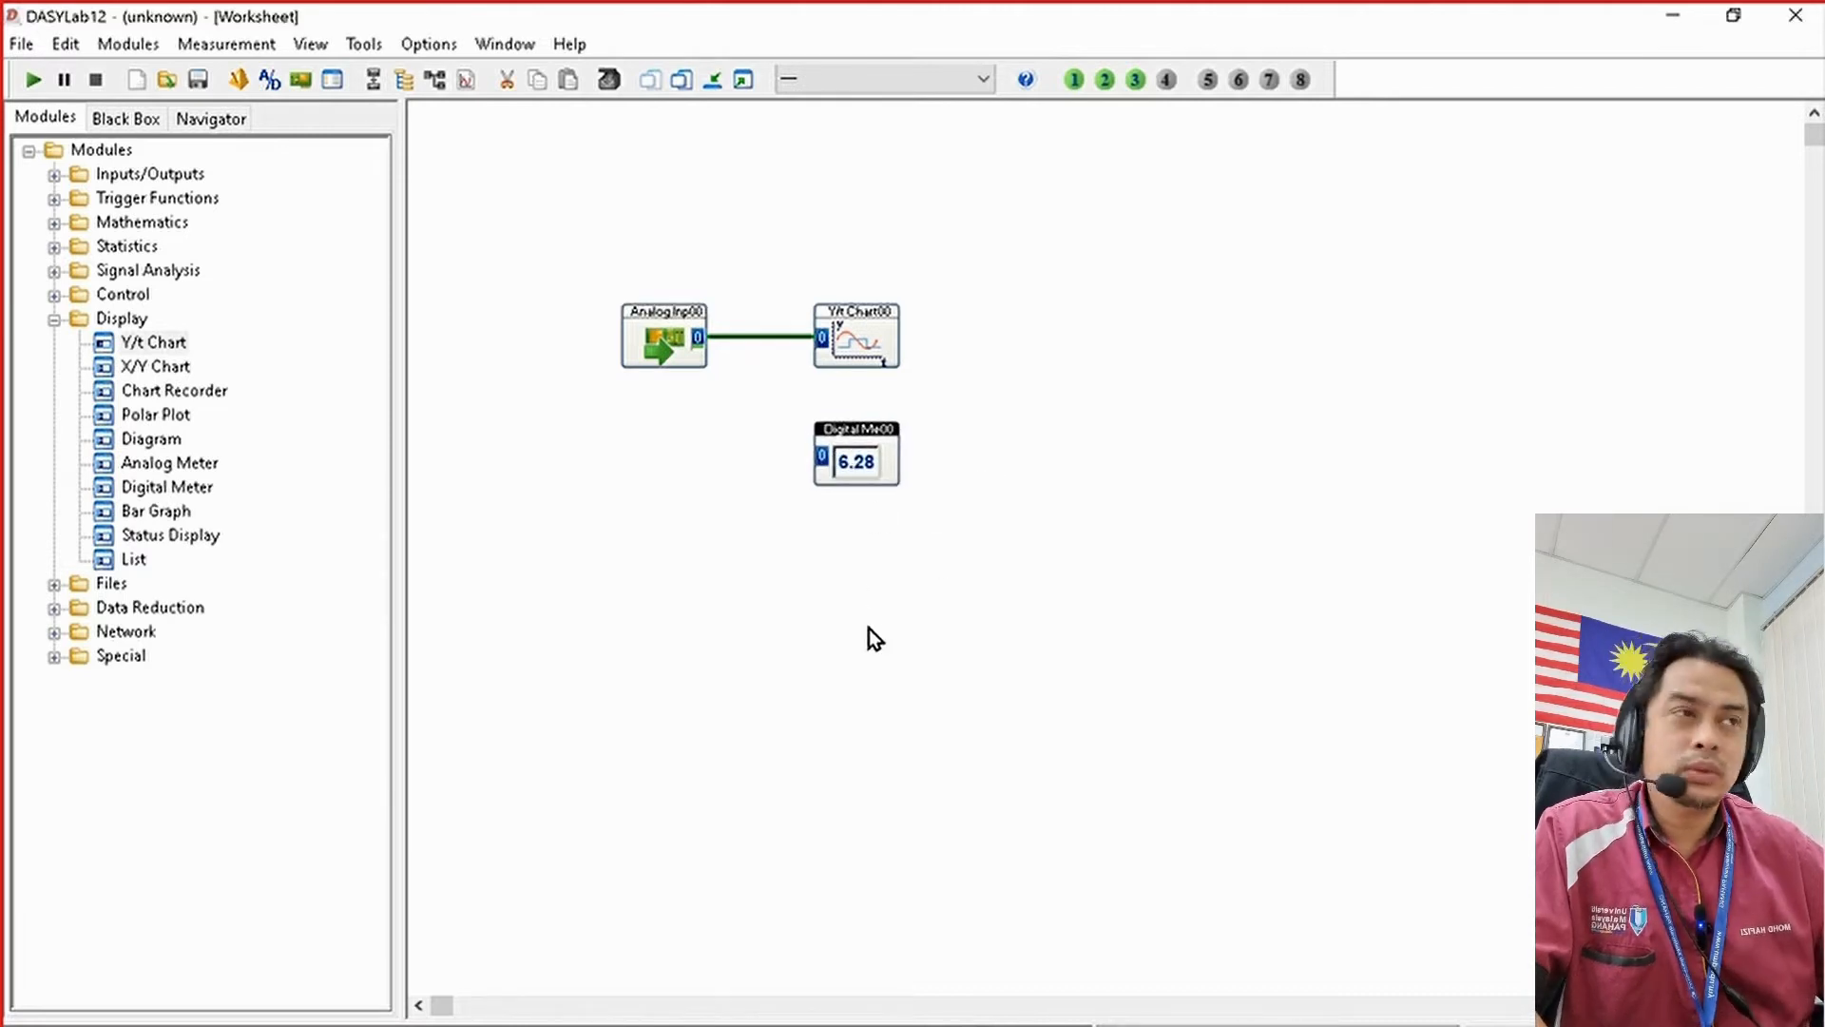
pyautogui.click(745, 81)
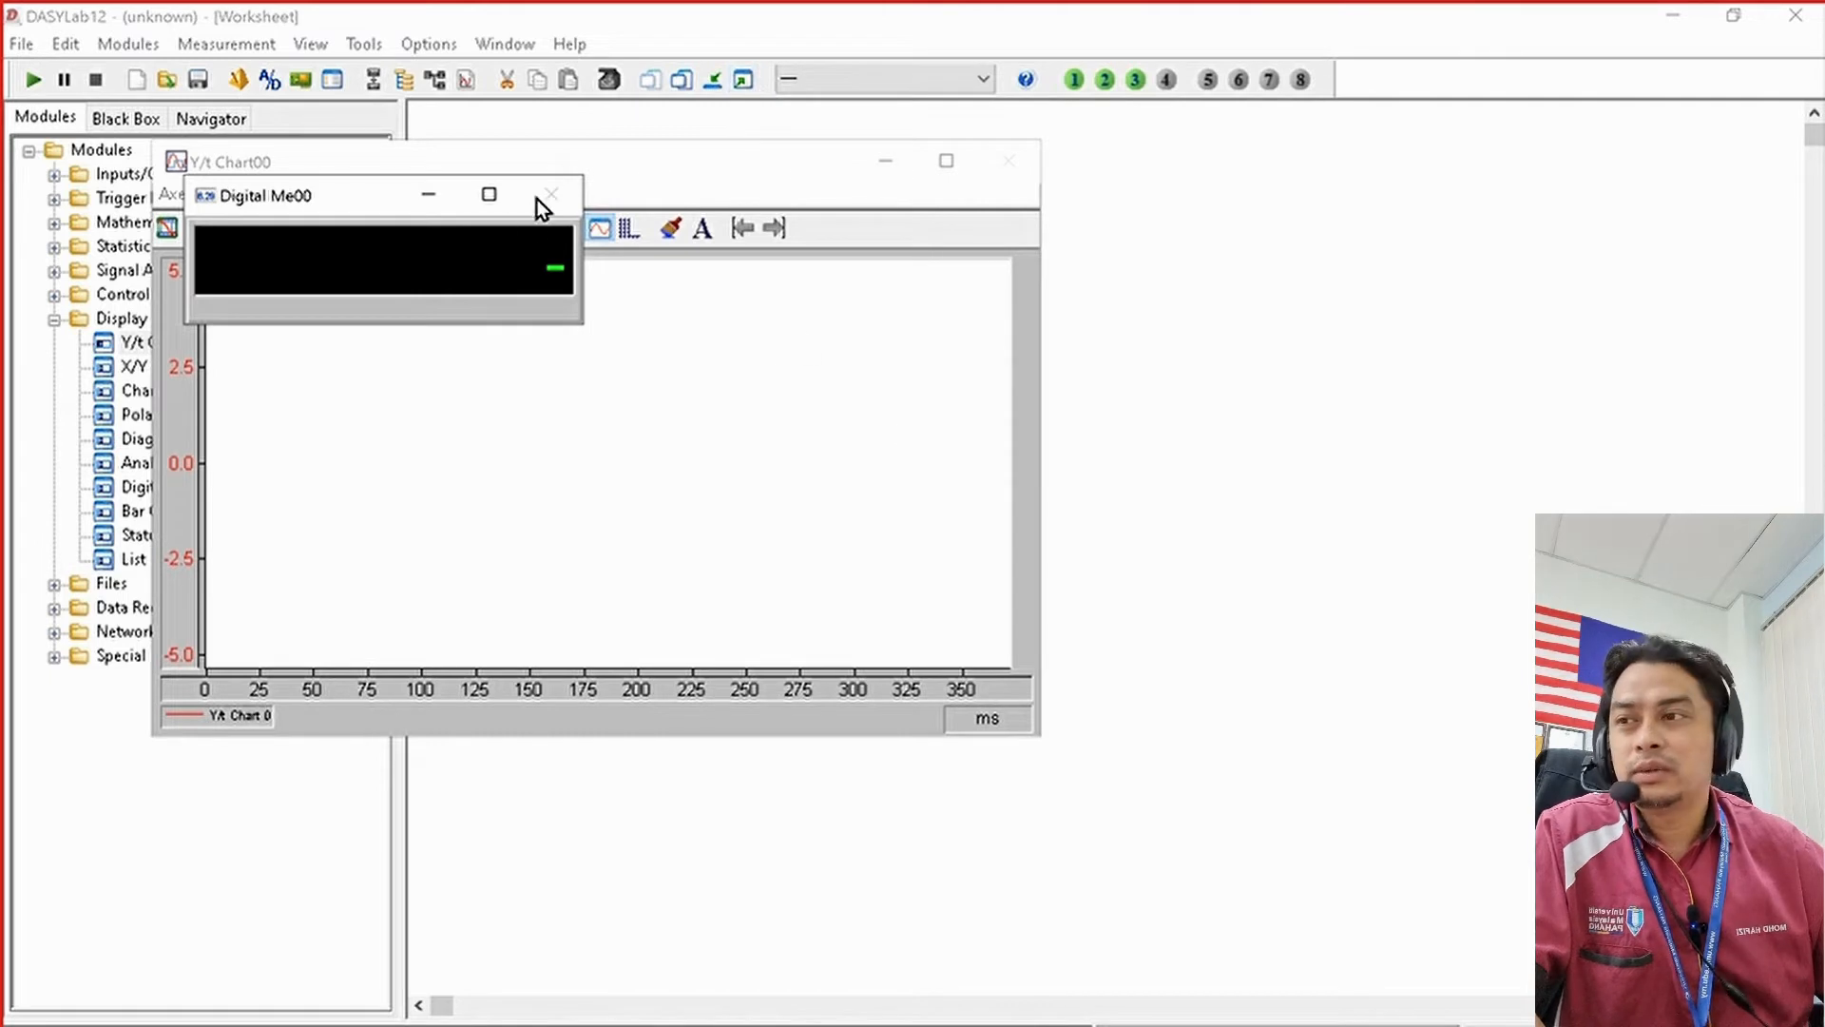
pyautogui.moveTo(348, 209); pyautogui.dragTo(1298, 352)
pyautogui.moveTo(358, 162); pyautogui.dragTo(367, 298)
pyautogui.moveTo(533, 308); pyautogui.dragTo(545, 542)
pyautogui.click(1331, 342)
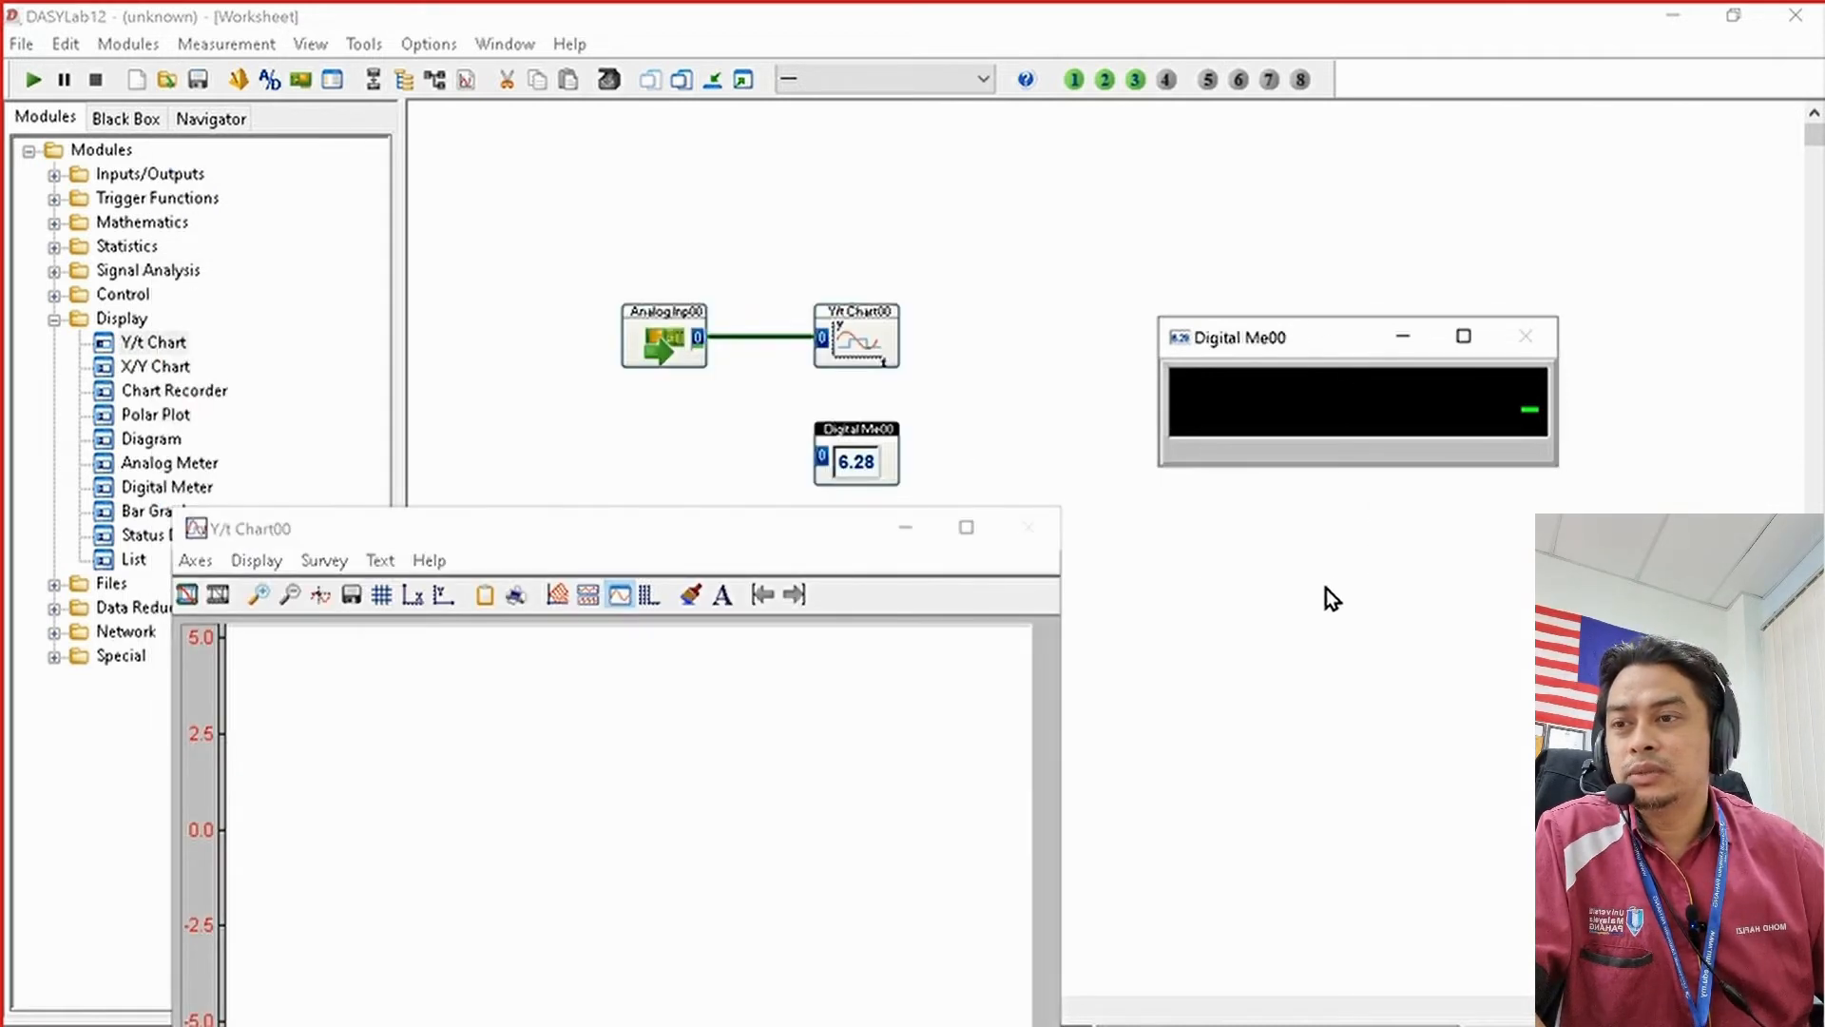
pyautogui.moveTo(1308, 341); pyautogui.dragTo(1299, 540)
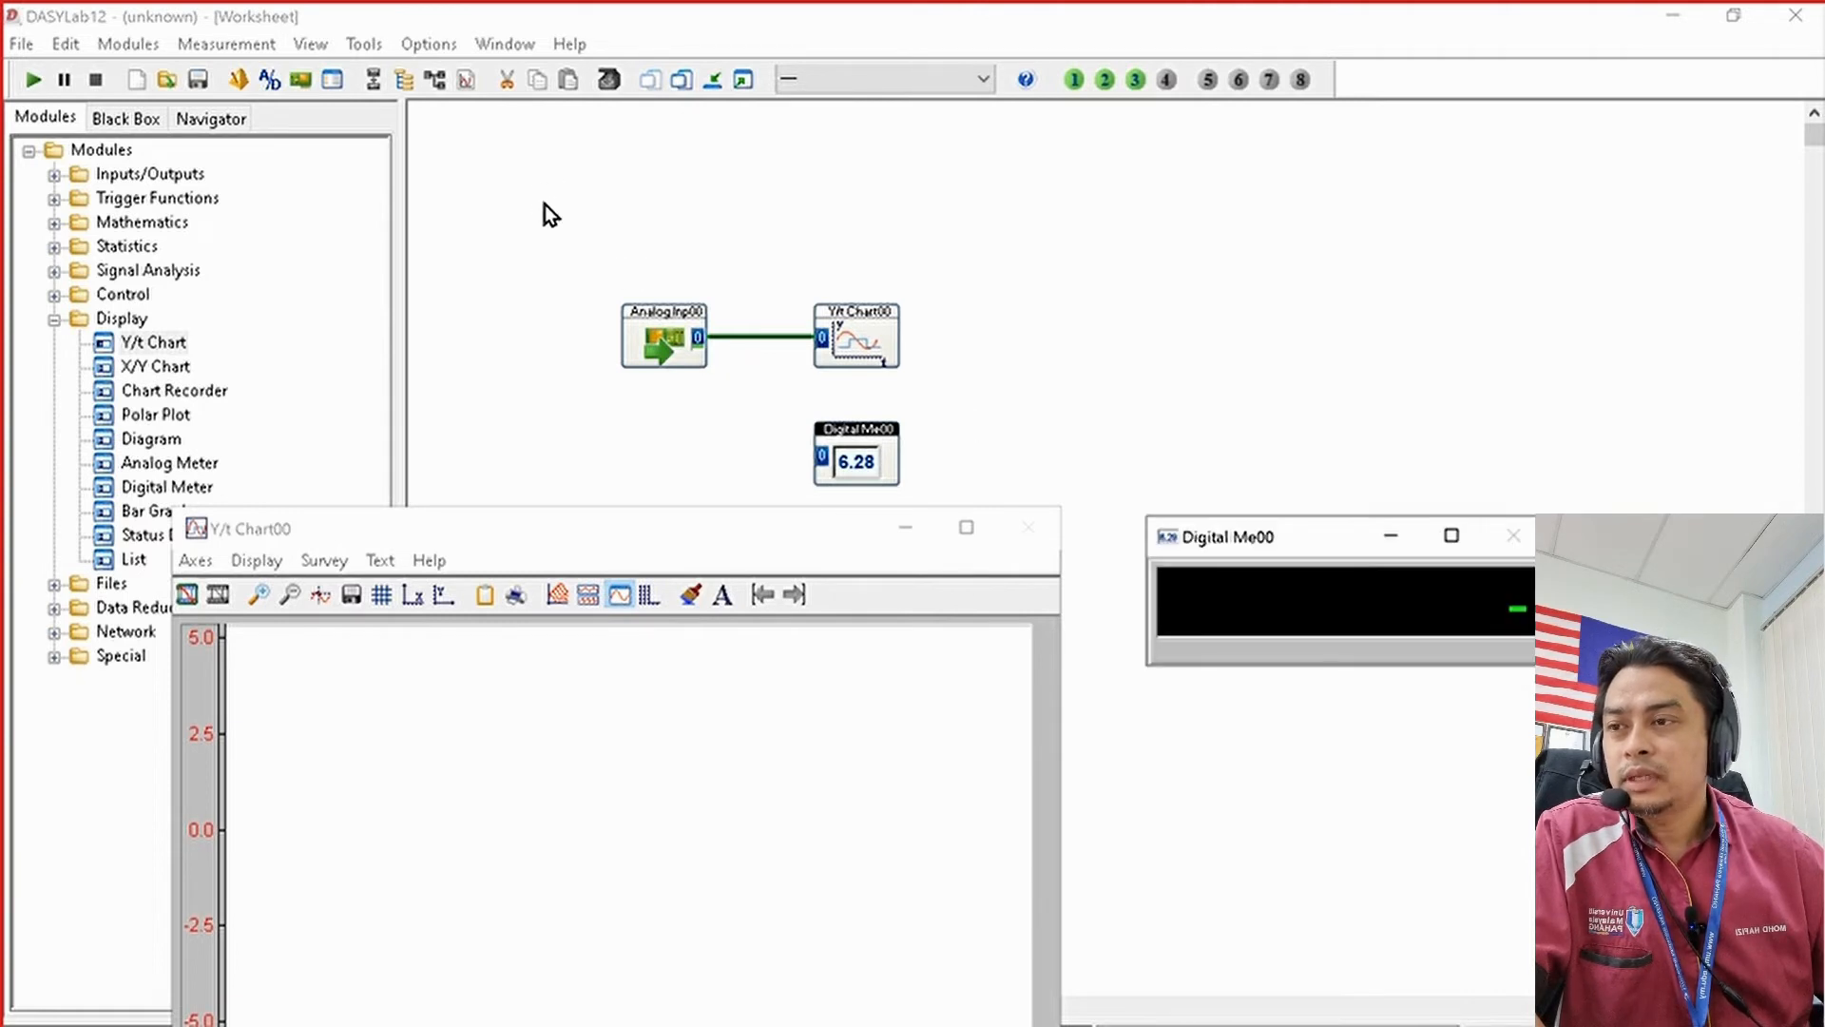
# Step: Select all three modules and move them together up and left on the worksheet, clear of the display windows
pyautogui.moveTo(543, 201); pyautogui.dragTo(1059, 523)
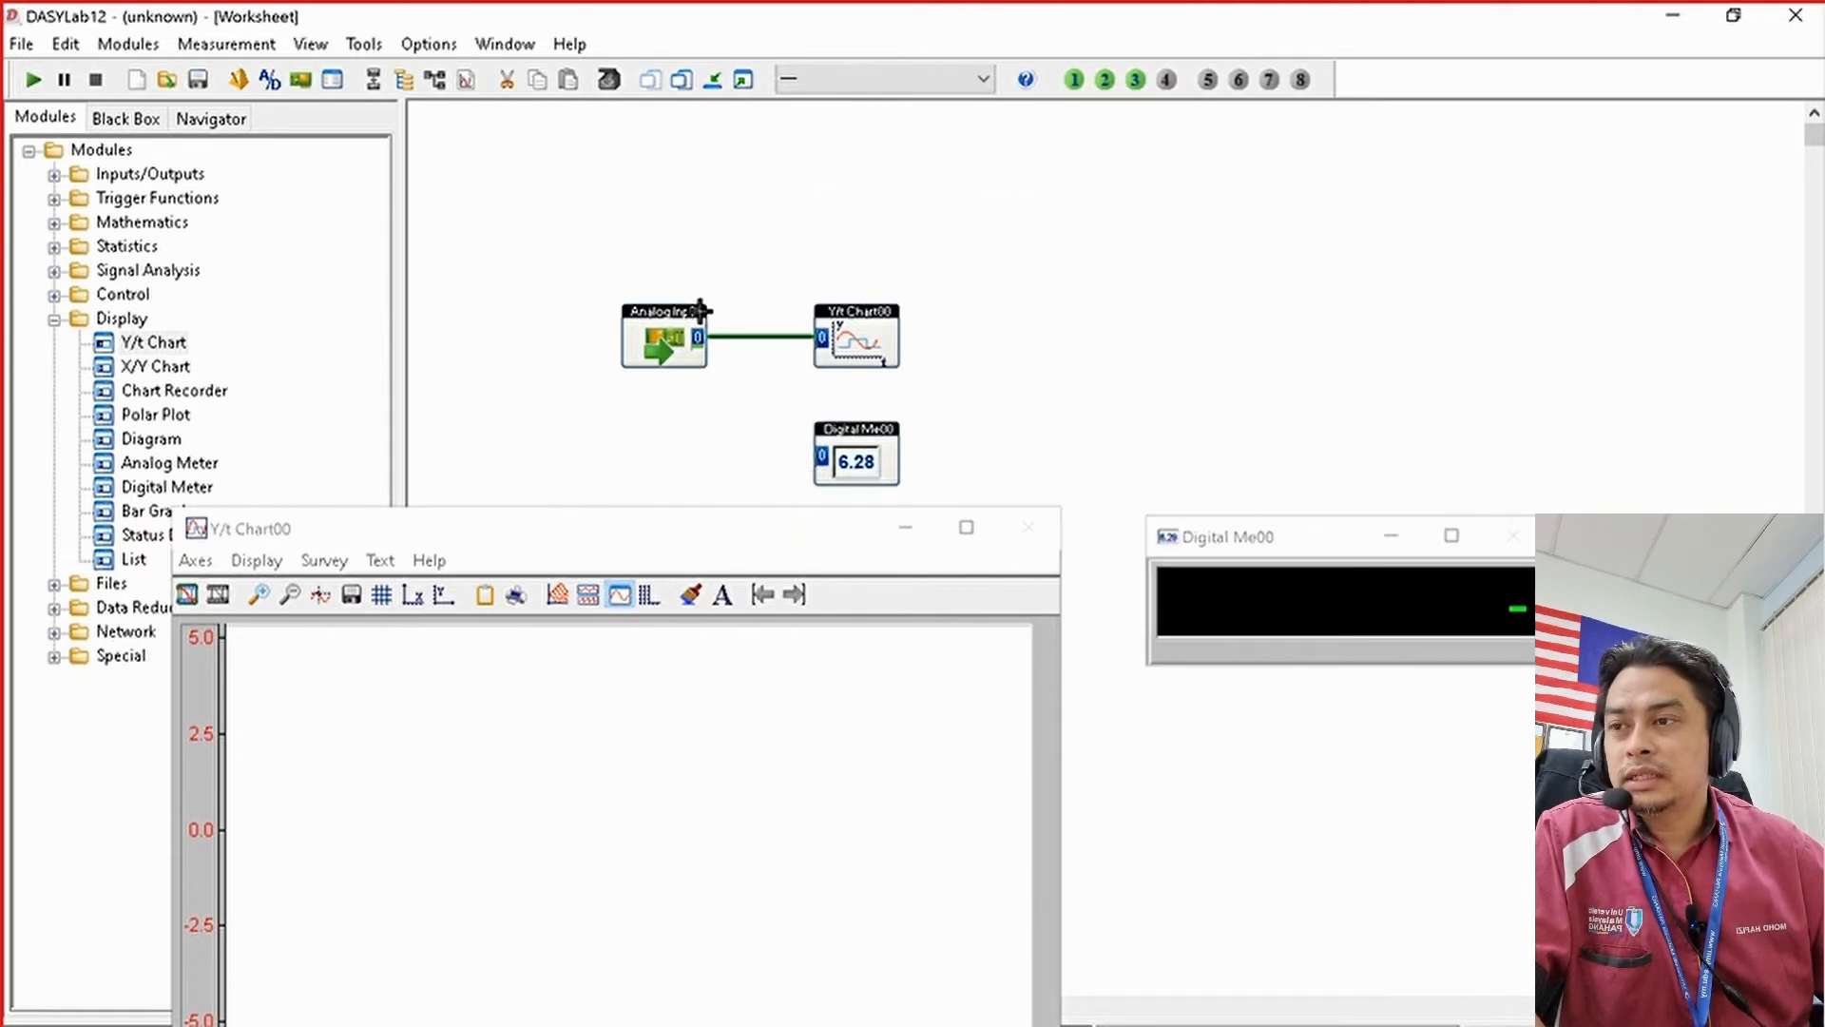
pyautogui.moveTo(650, 313); pyautogui.dragTo(574, 165)
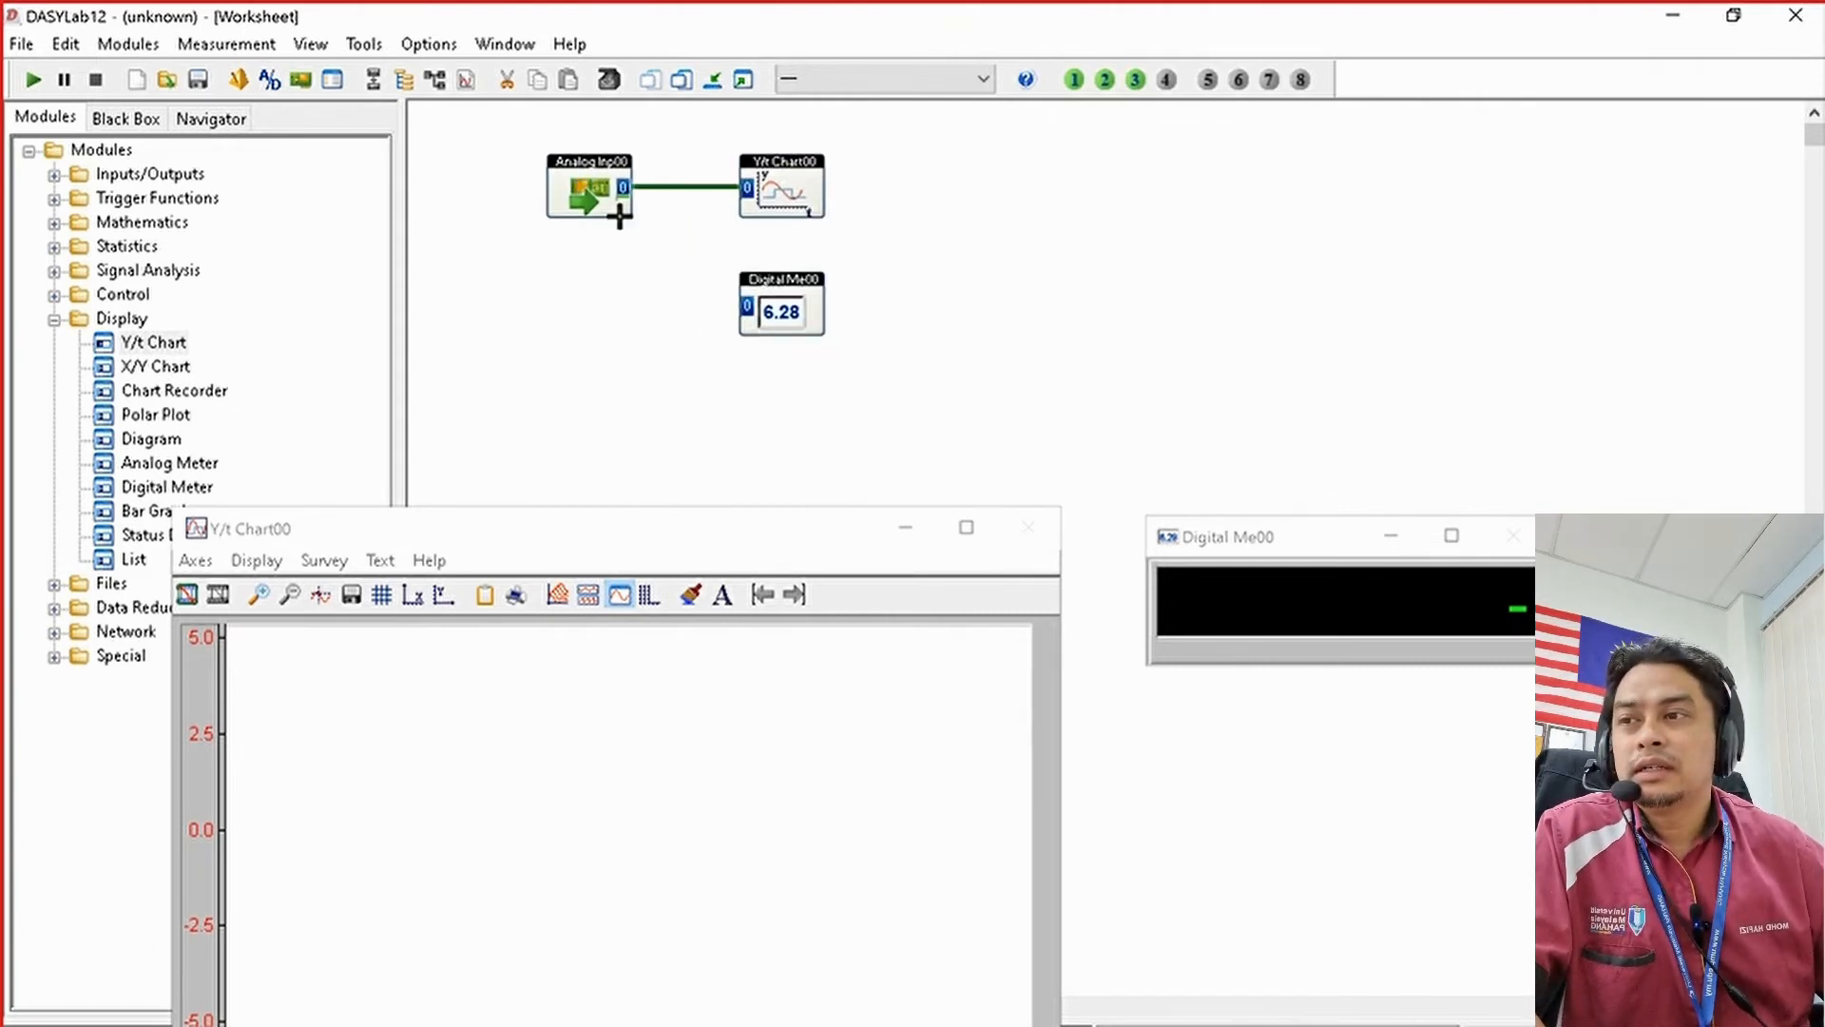
pyautogui.click(940, 304)
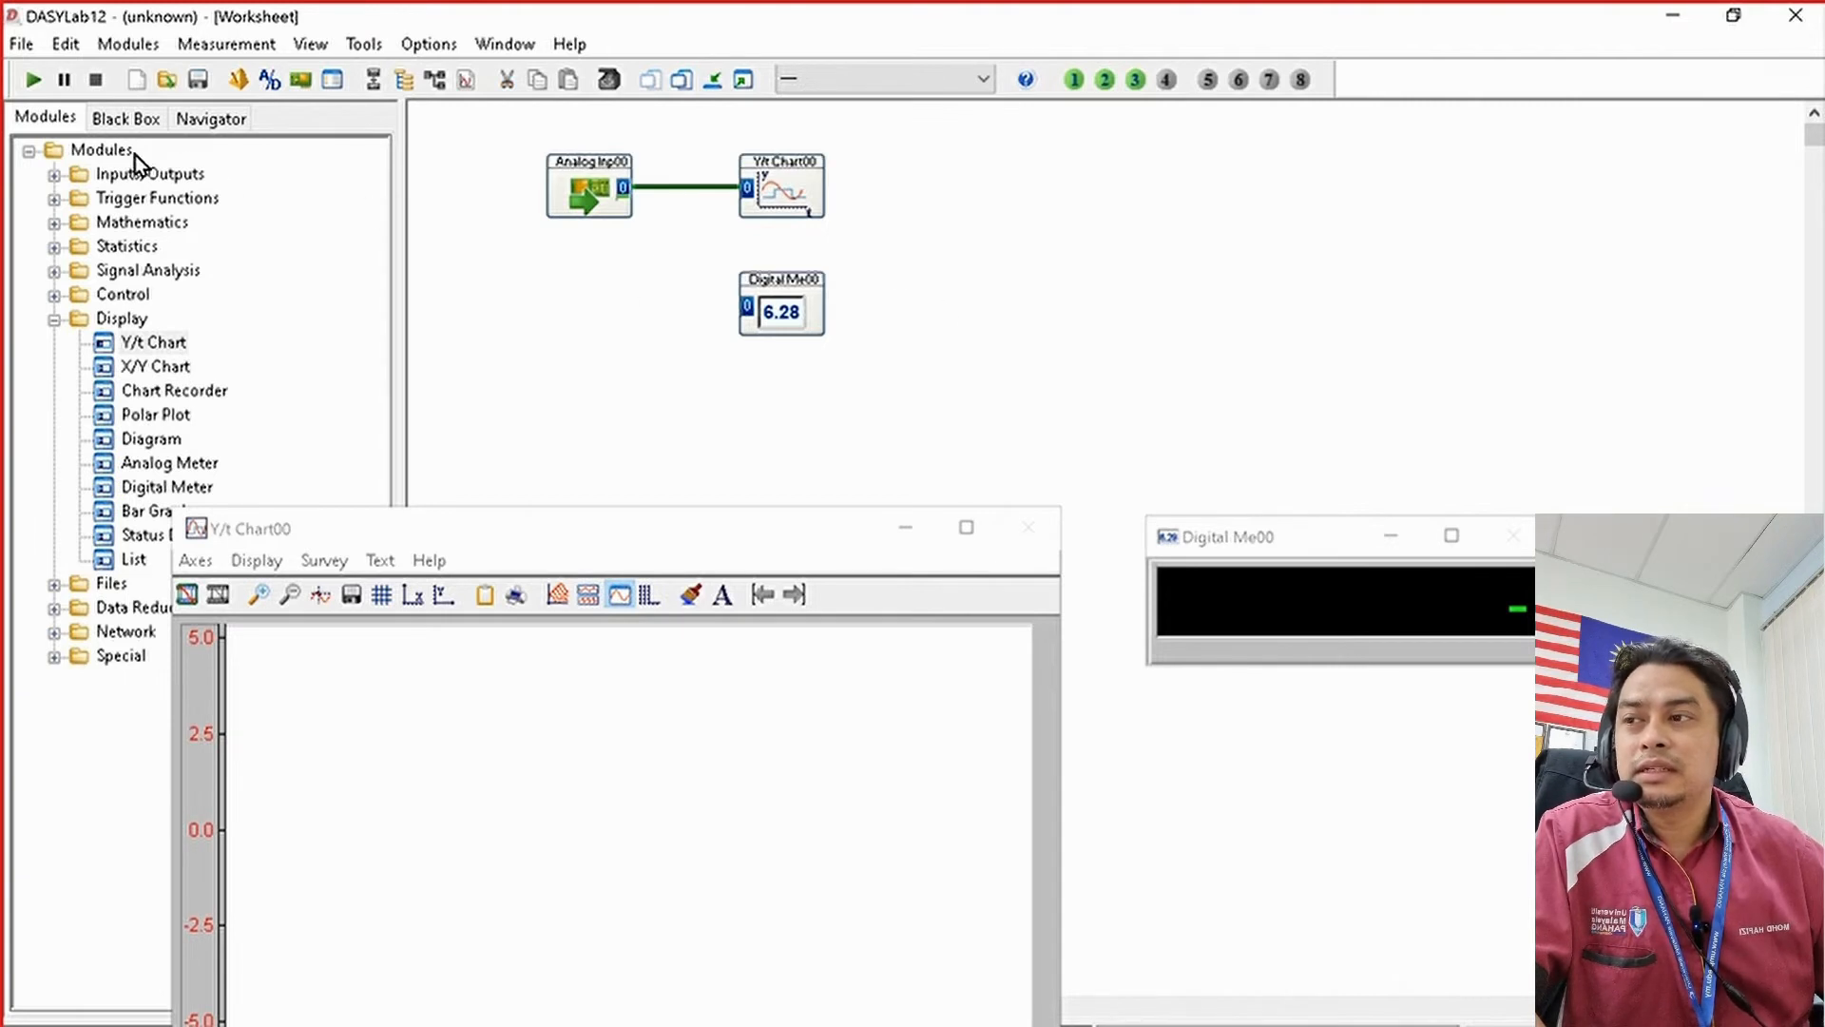
# Step: Try to start the measurement with the Digital Meter's input still unconnected
pyautogui.click(29, 80)
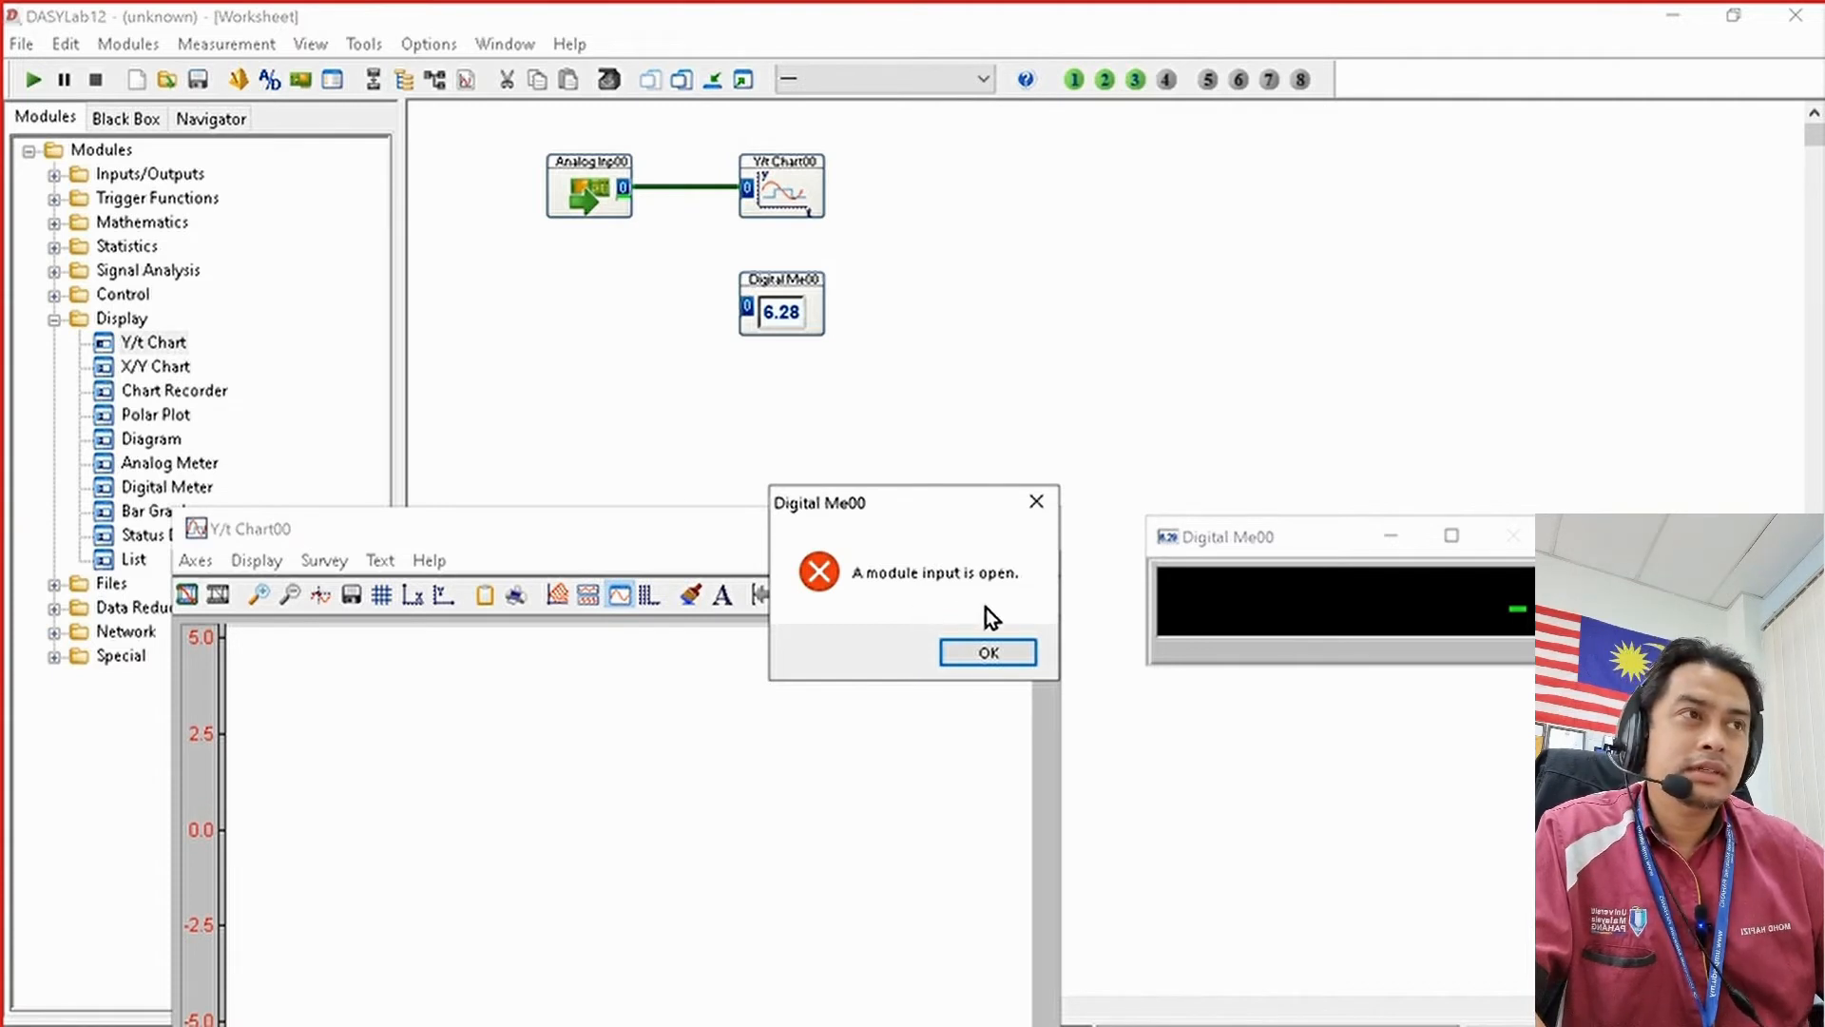
pyautogui.click(993, 656)
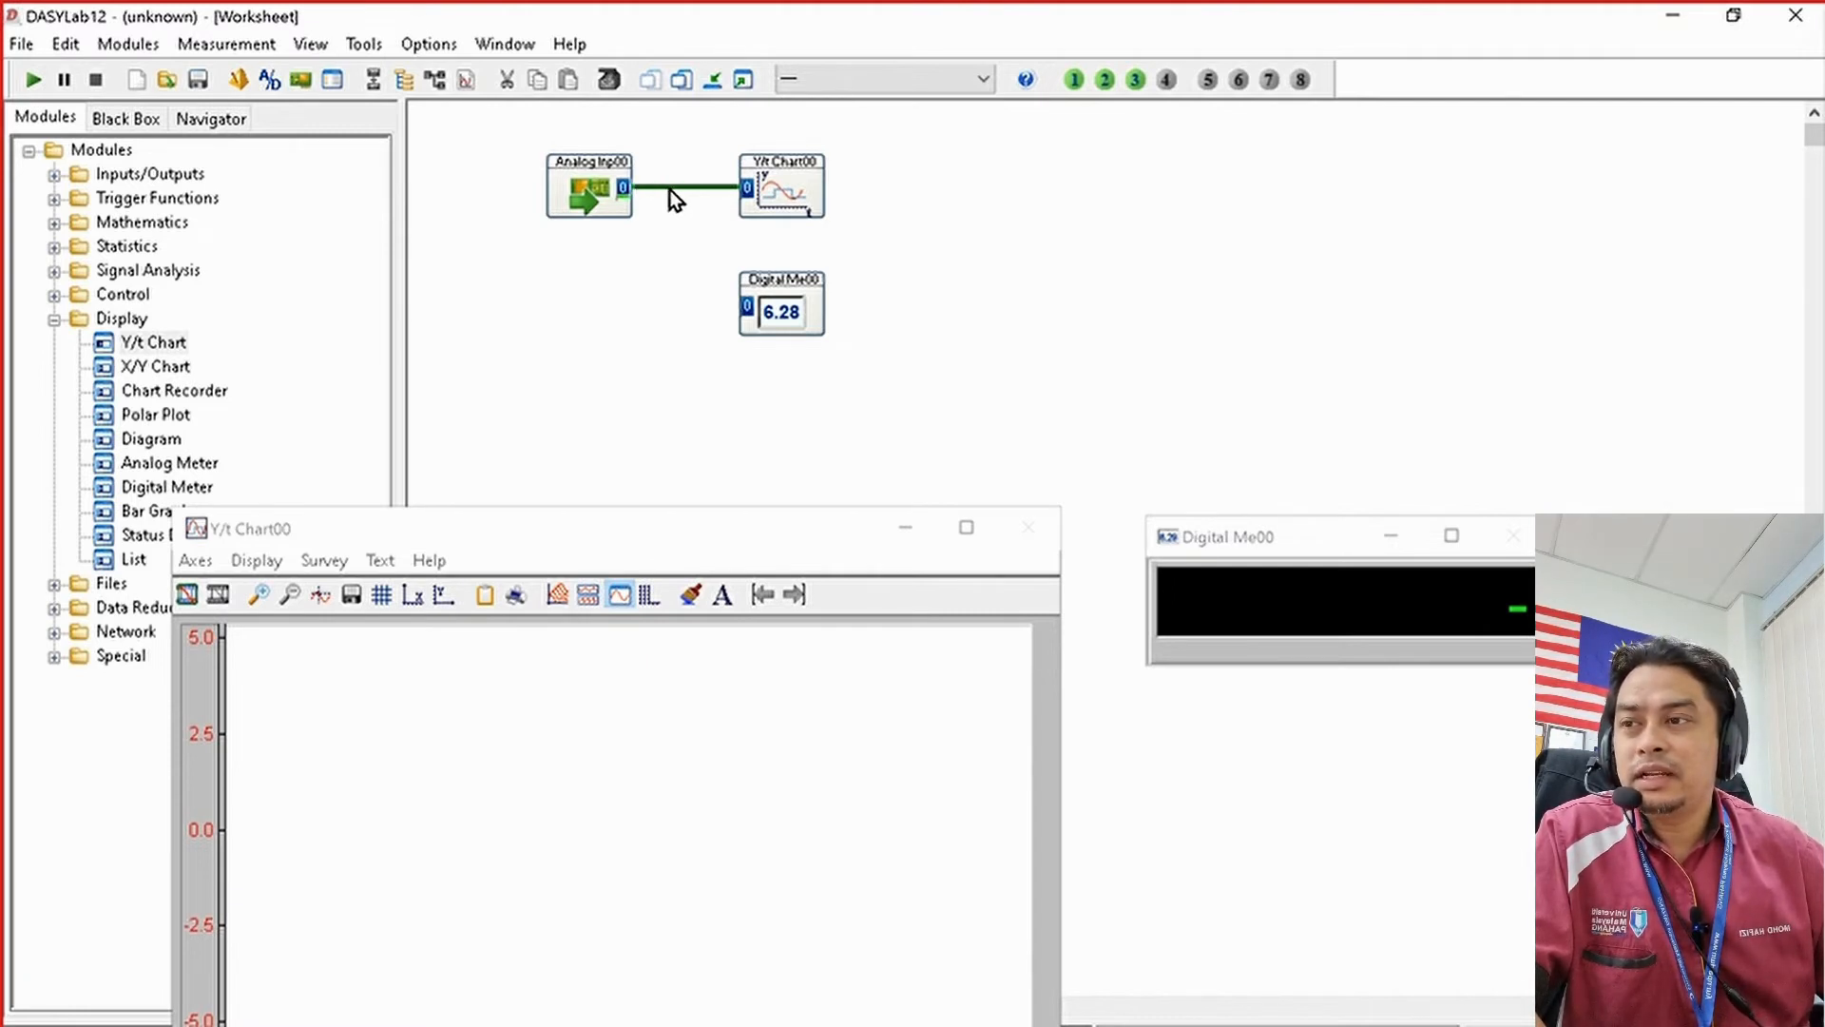
# Step: Branch the wire between the Analog Input and Y/t Chart to the Digital Meter's input, and delete that branch
pyautogui.moveTo(666, 189); pyautogui.dragTo(683, 251)
pyautogui.click(623, 190)
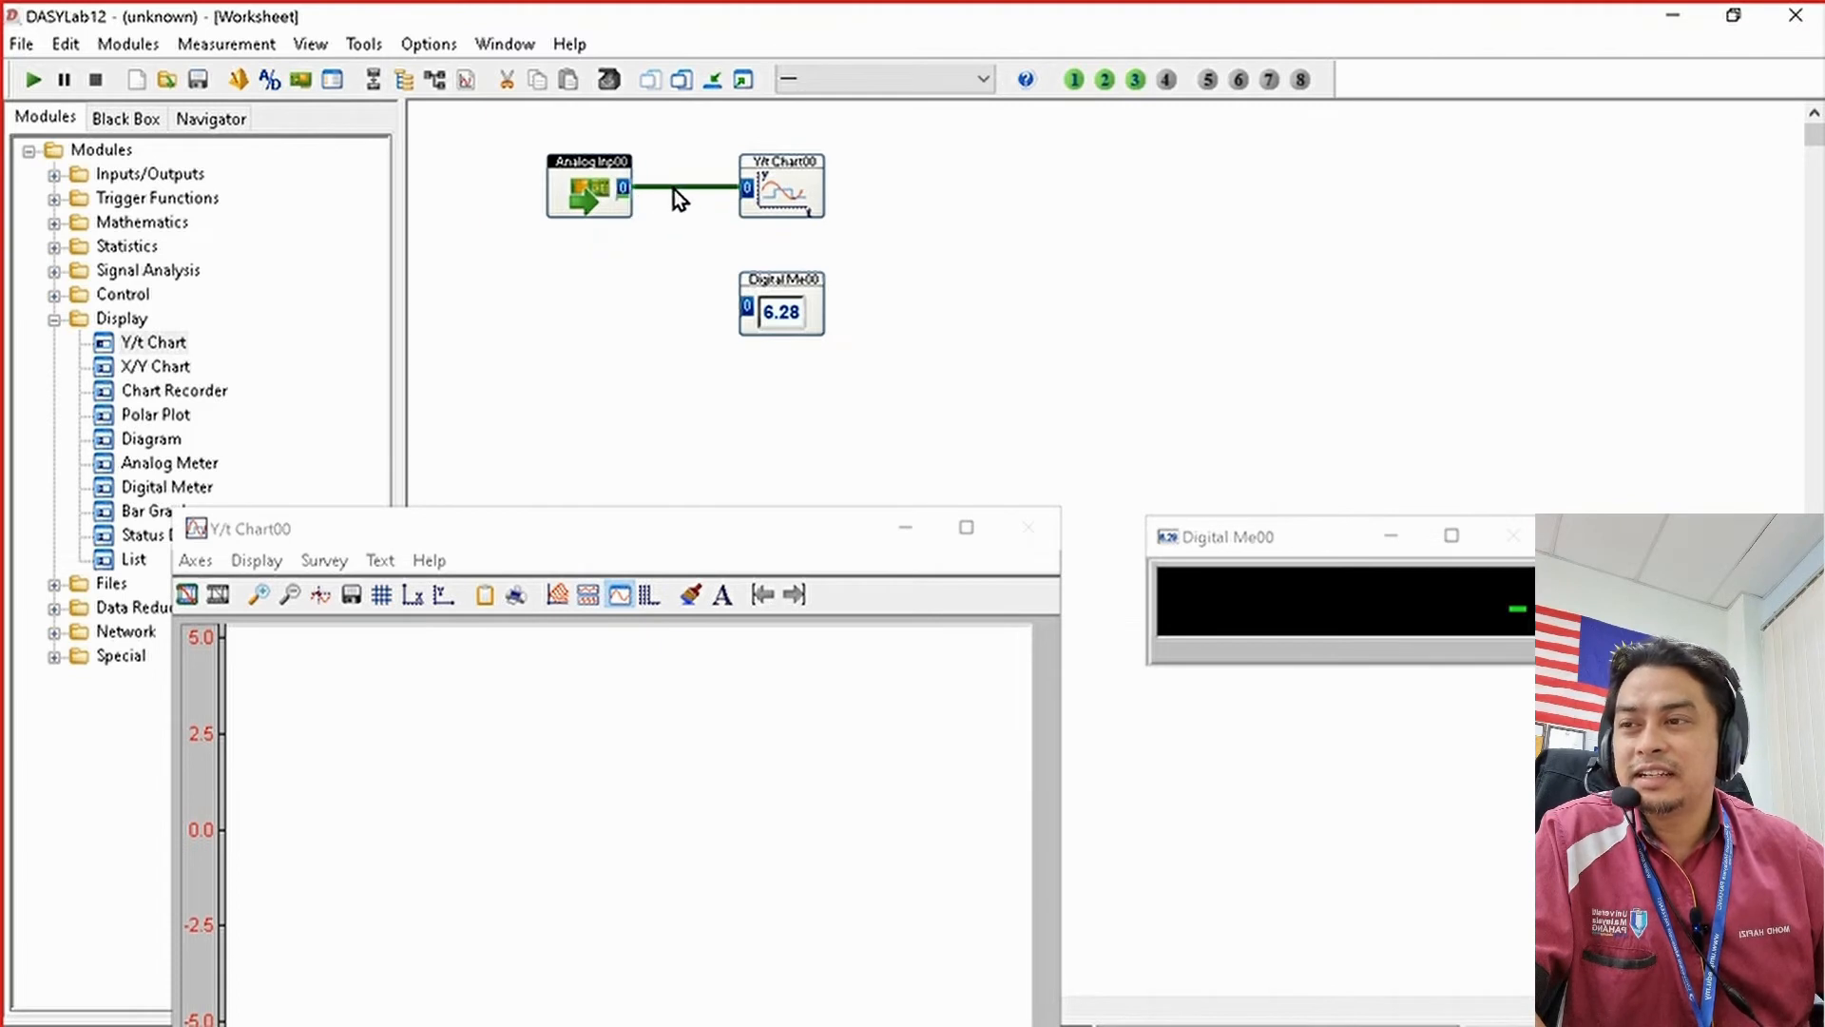
pyautogui.moveTo(690, 189); pyautogui.dragTo(722, 313)
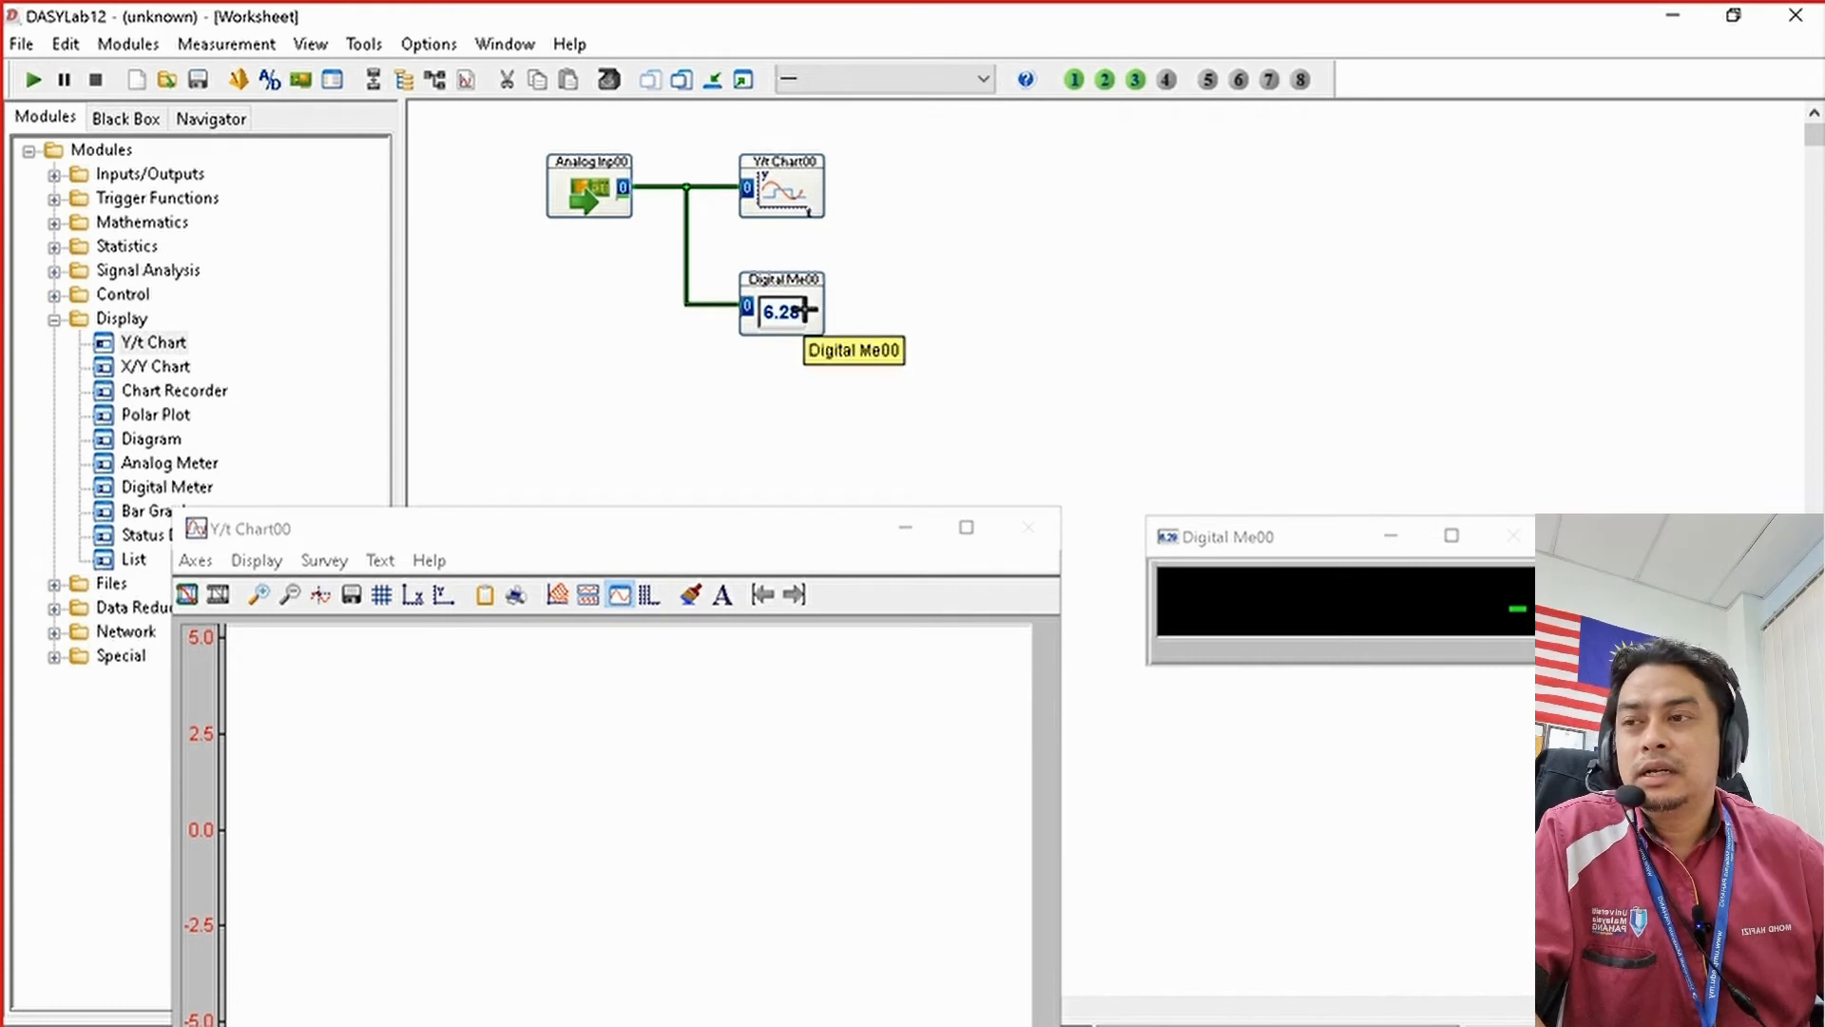
pyautogui.click(686, 242)
pyautogui.press('Delete')
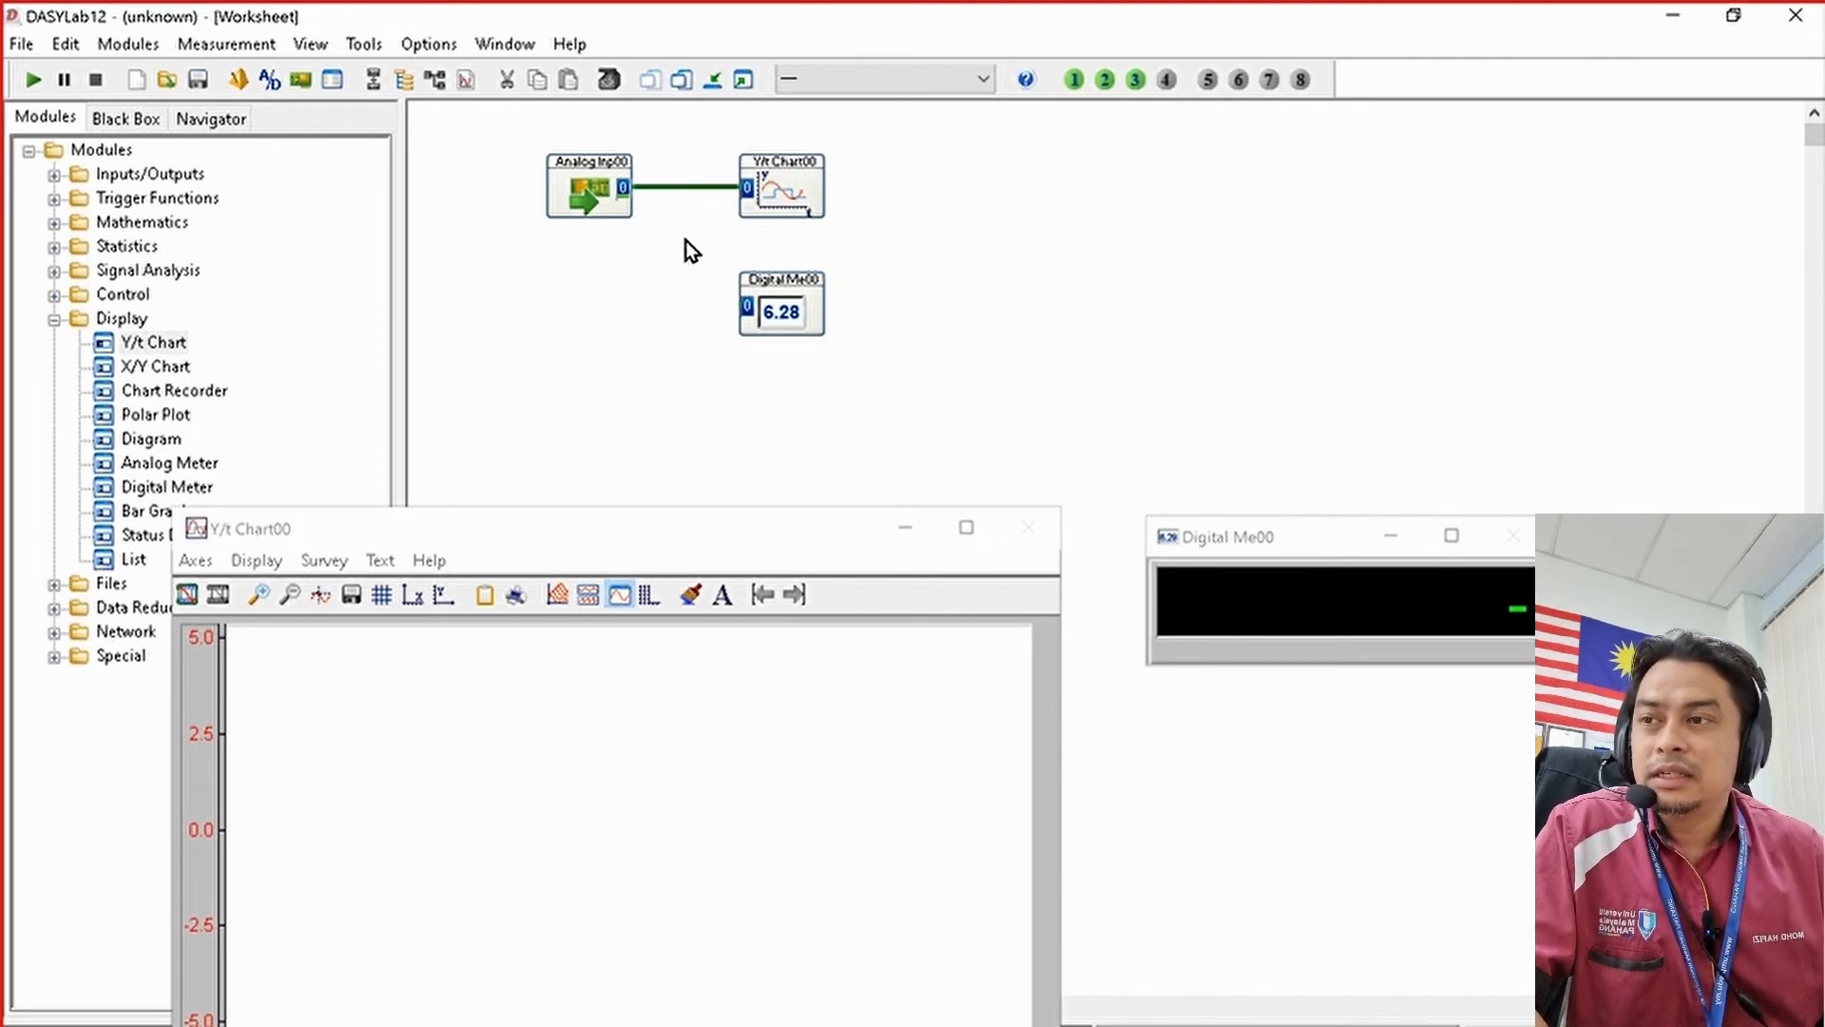
# Step: Move the Digital Meter beside the Y/t Chart, and configure the chart as Chart 1 with Copy inputs and Auto scaling enabled
pyautogui.moveTo(794, 303); pyautogui.dragTo(922, 192)
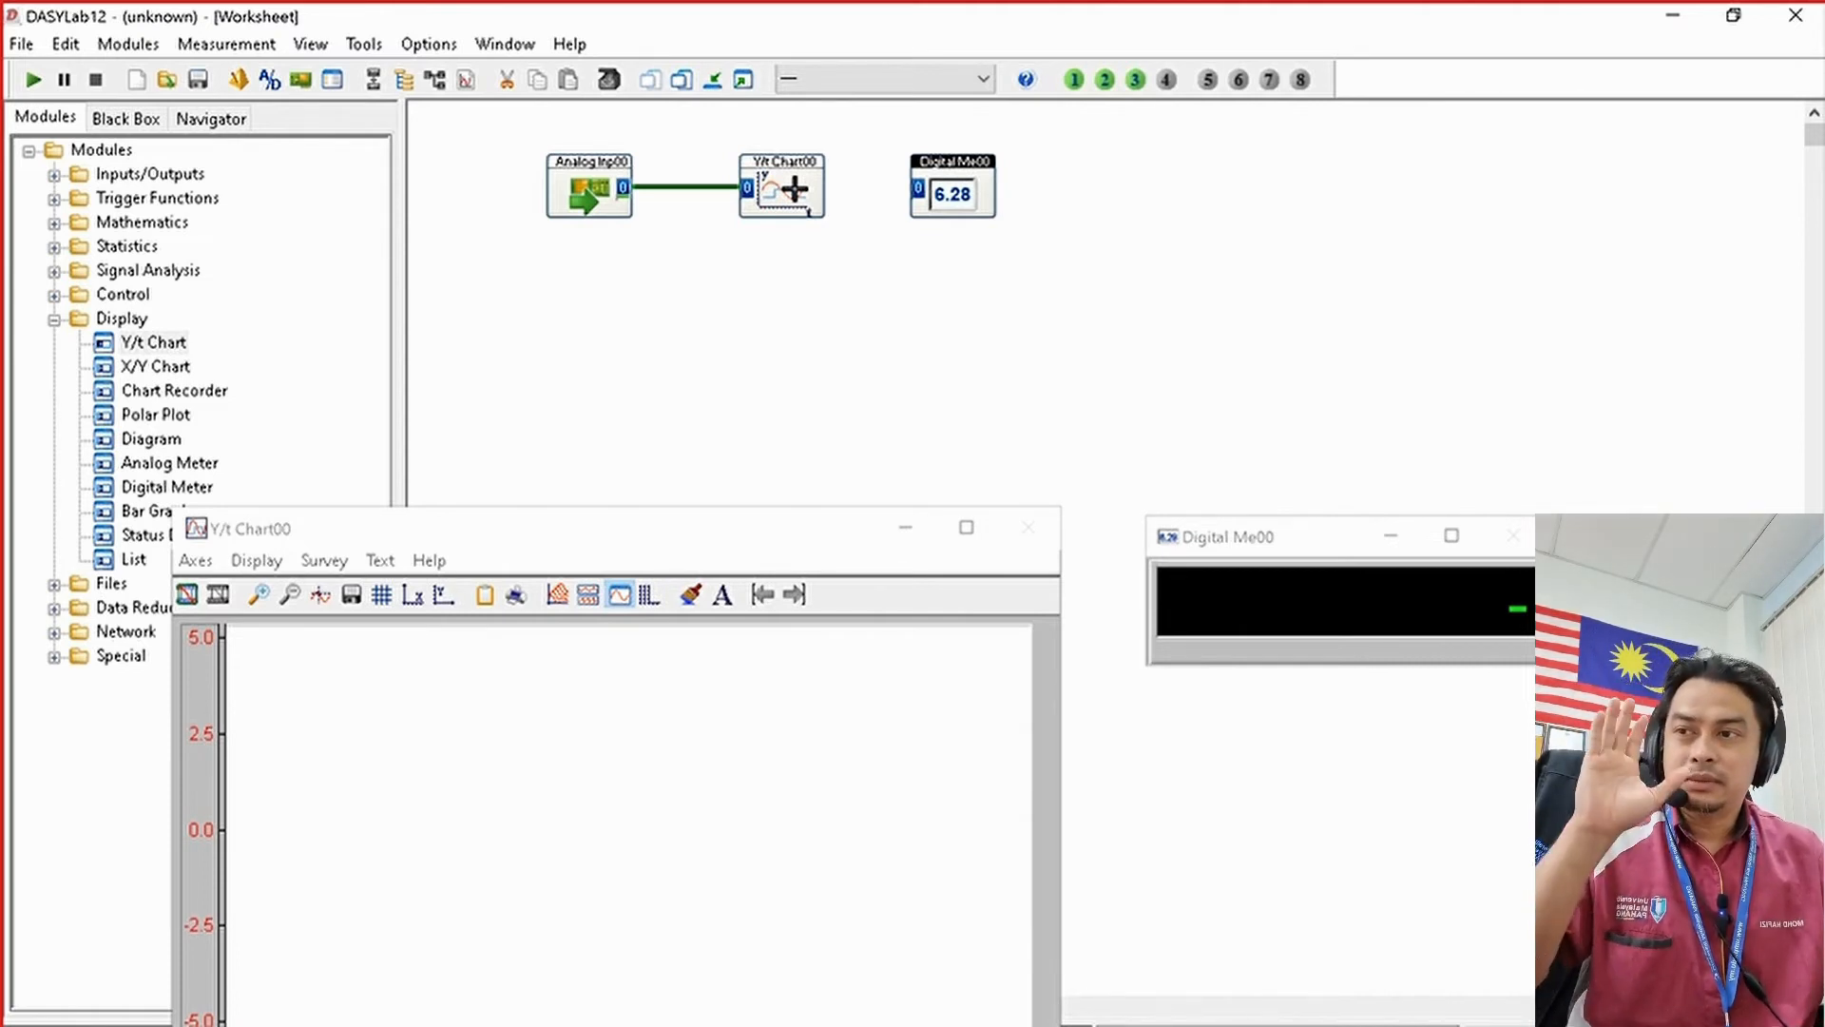
pyautogui.doubleClick(794, 189)
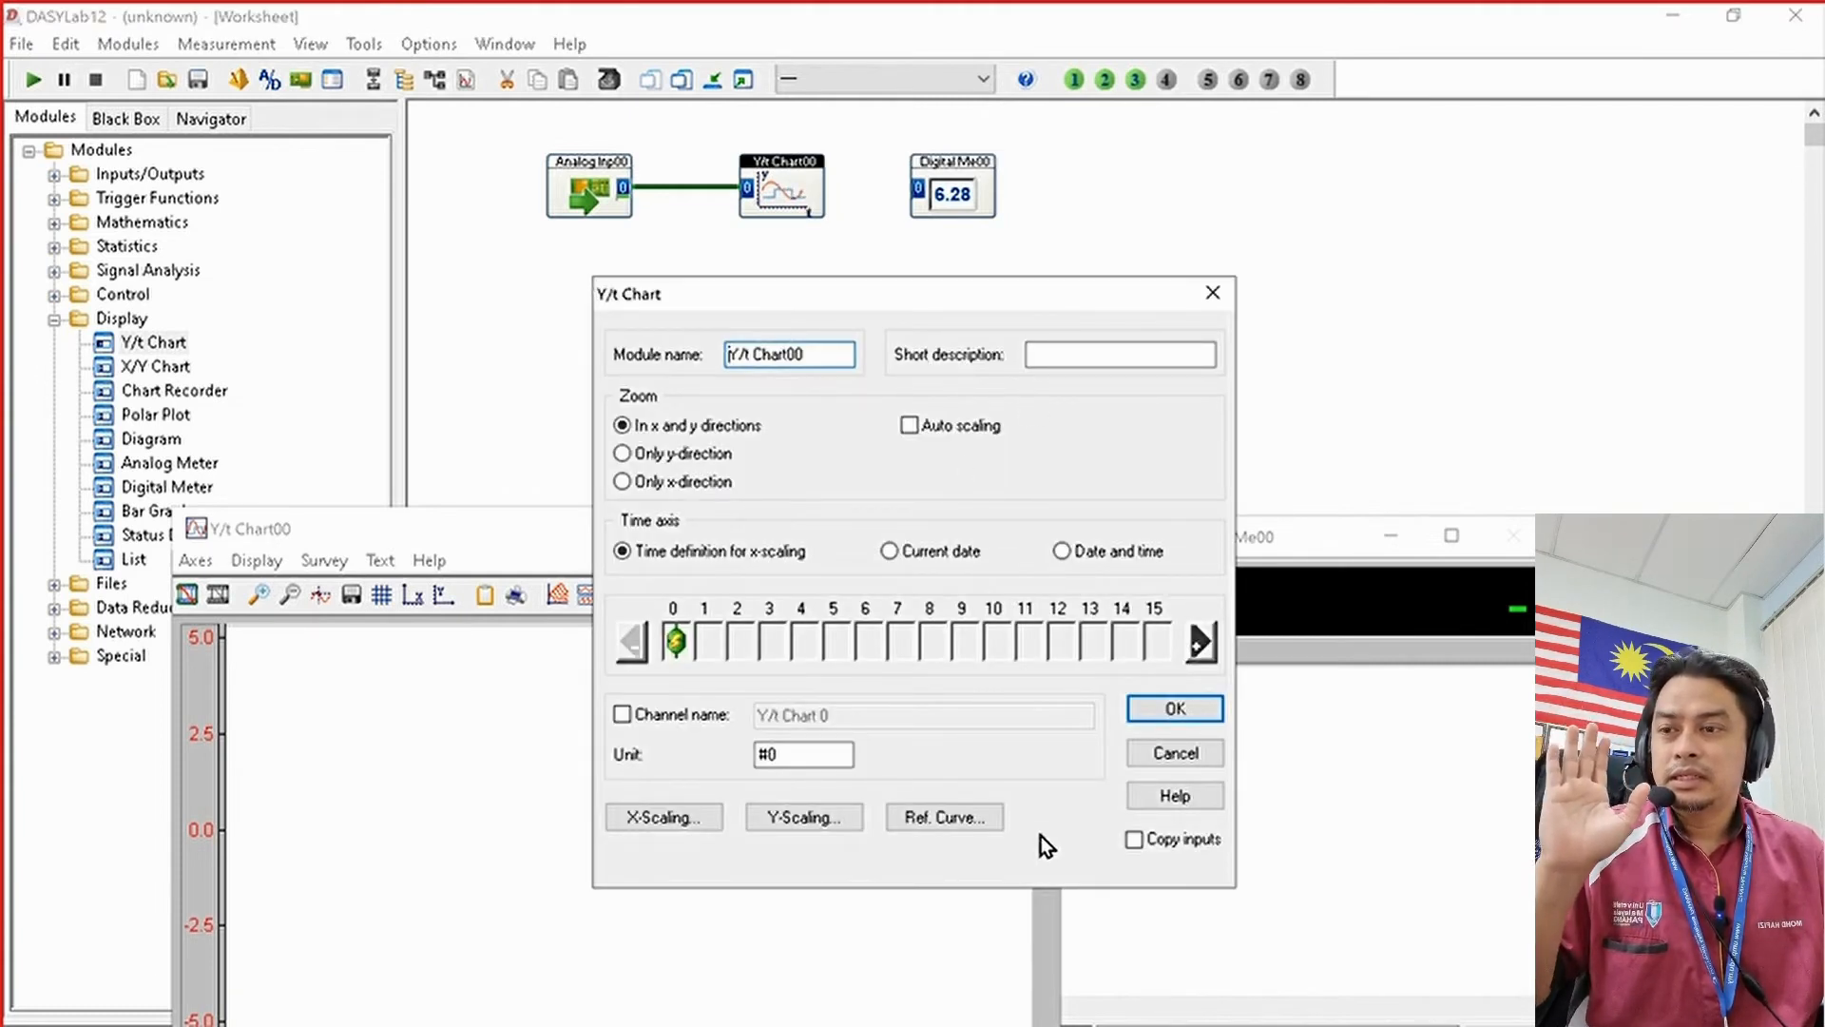
pyautogui.click(1136, 840)
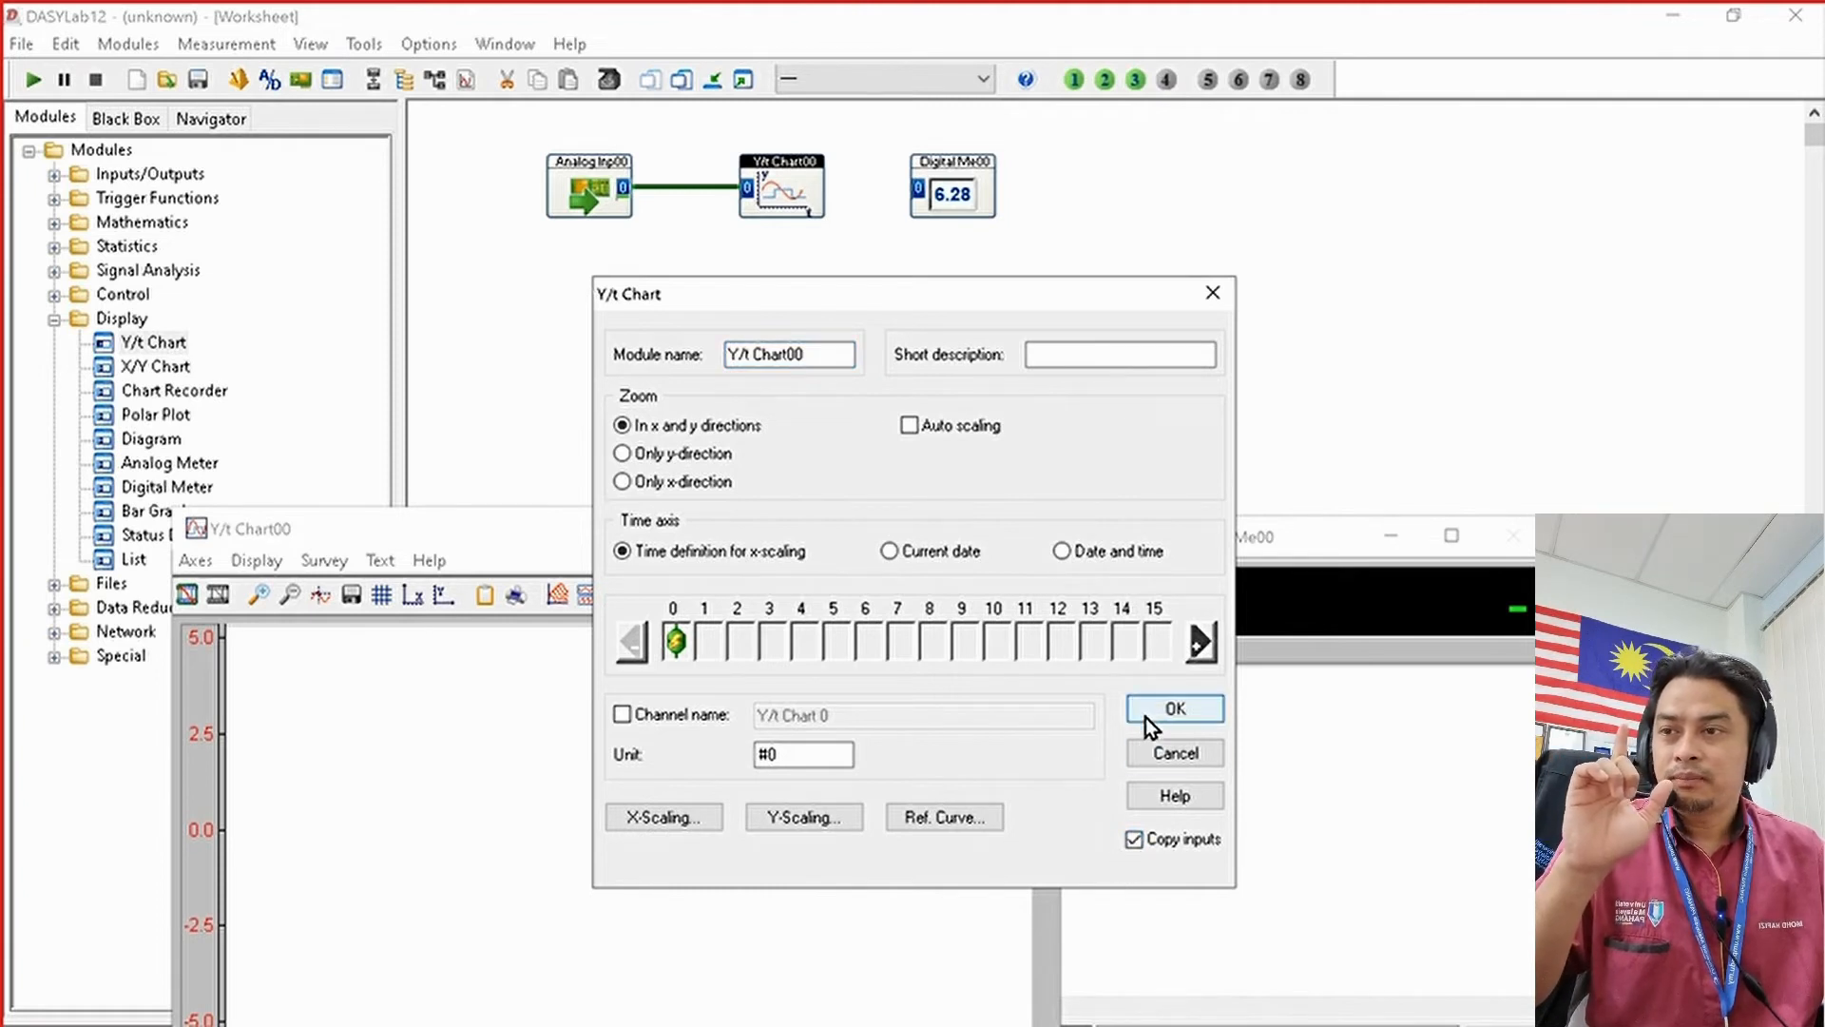
pyautogui.moveTo(827, 355); pyautogui.dragTo(667, 351)
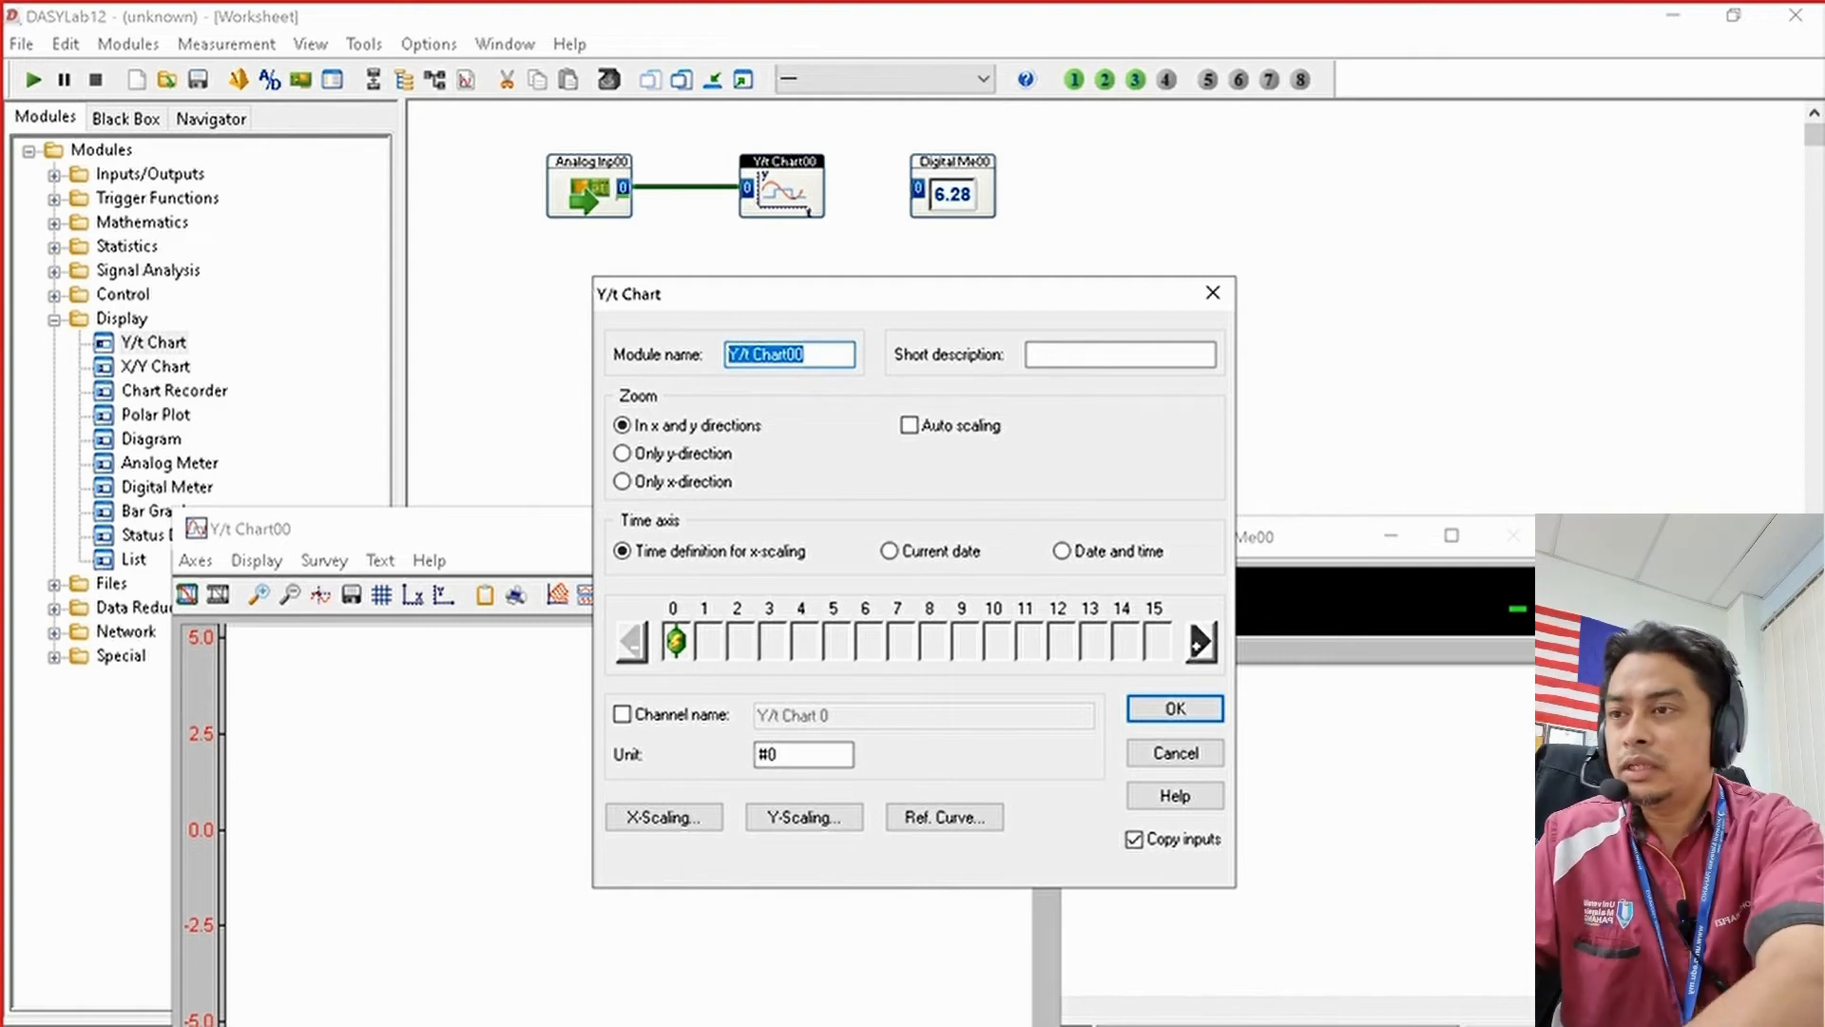
pyautogui.write('Cha')
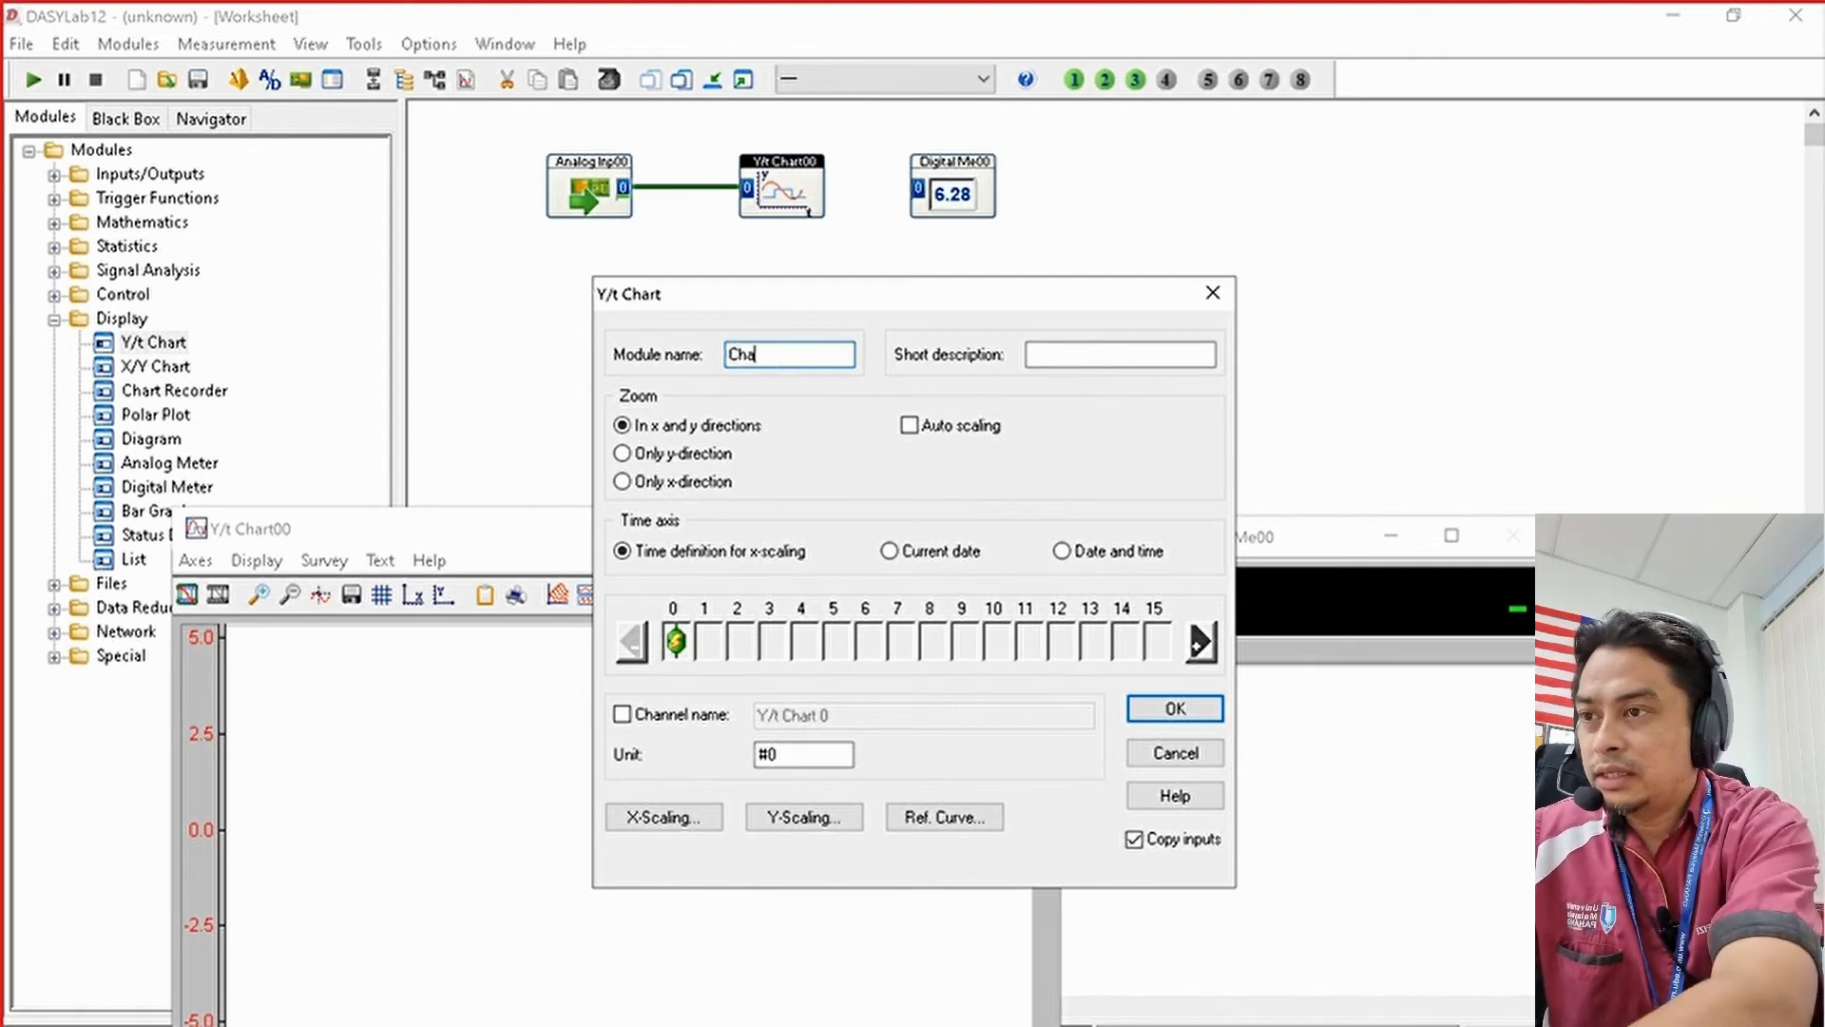
pyautogui.write('rt 1')
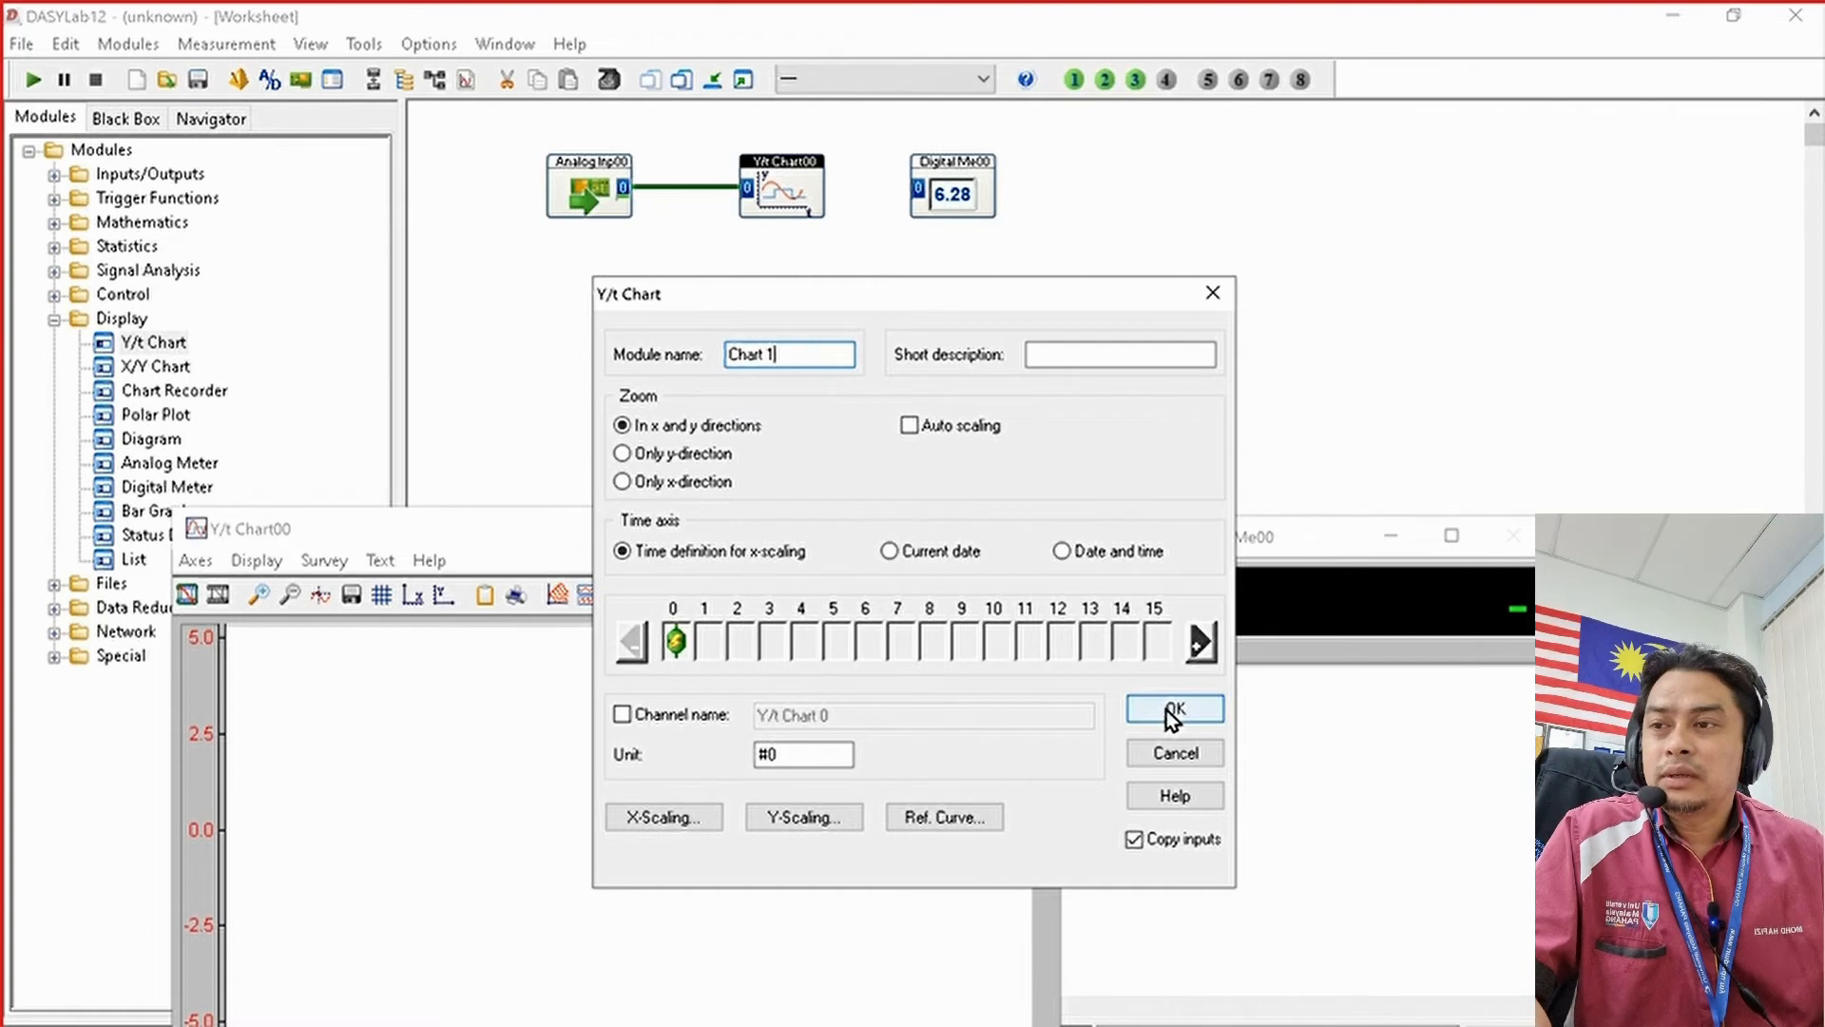
pyautogui.click(909, 426)
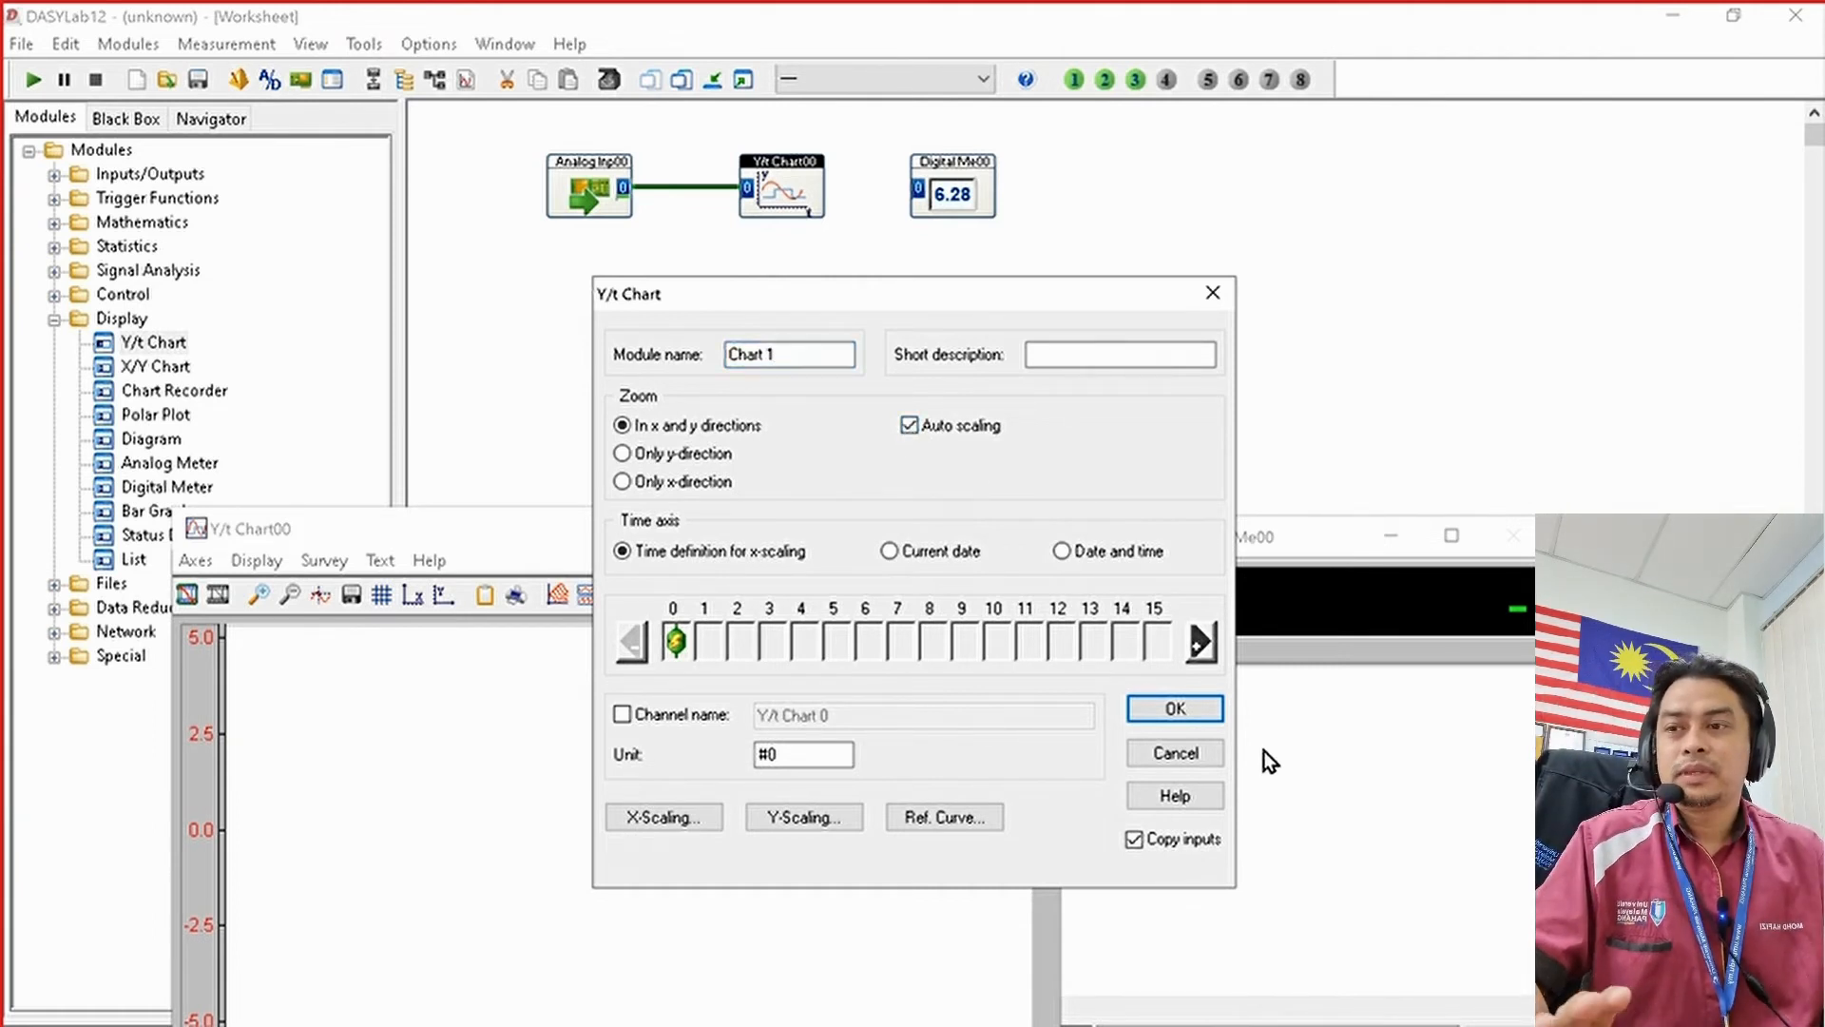
pyautogui.click(1163, 708)
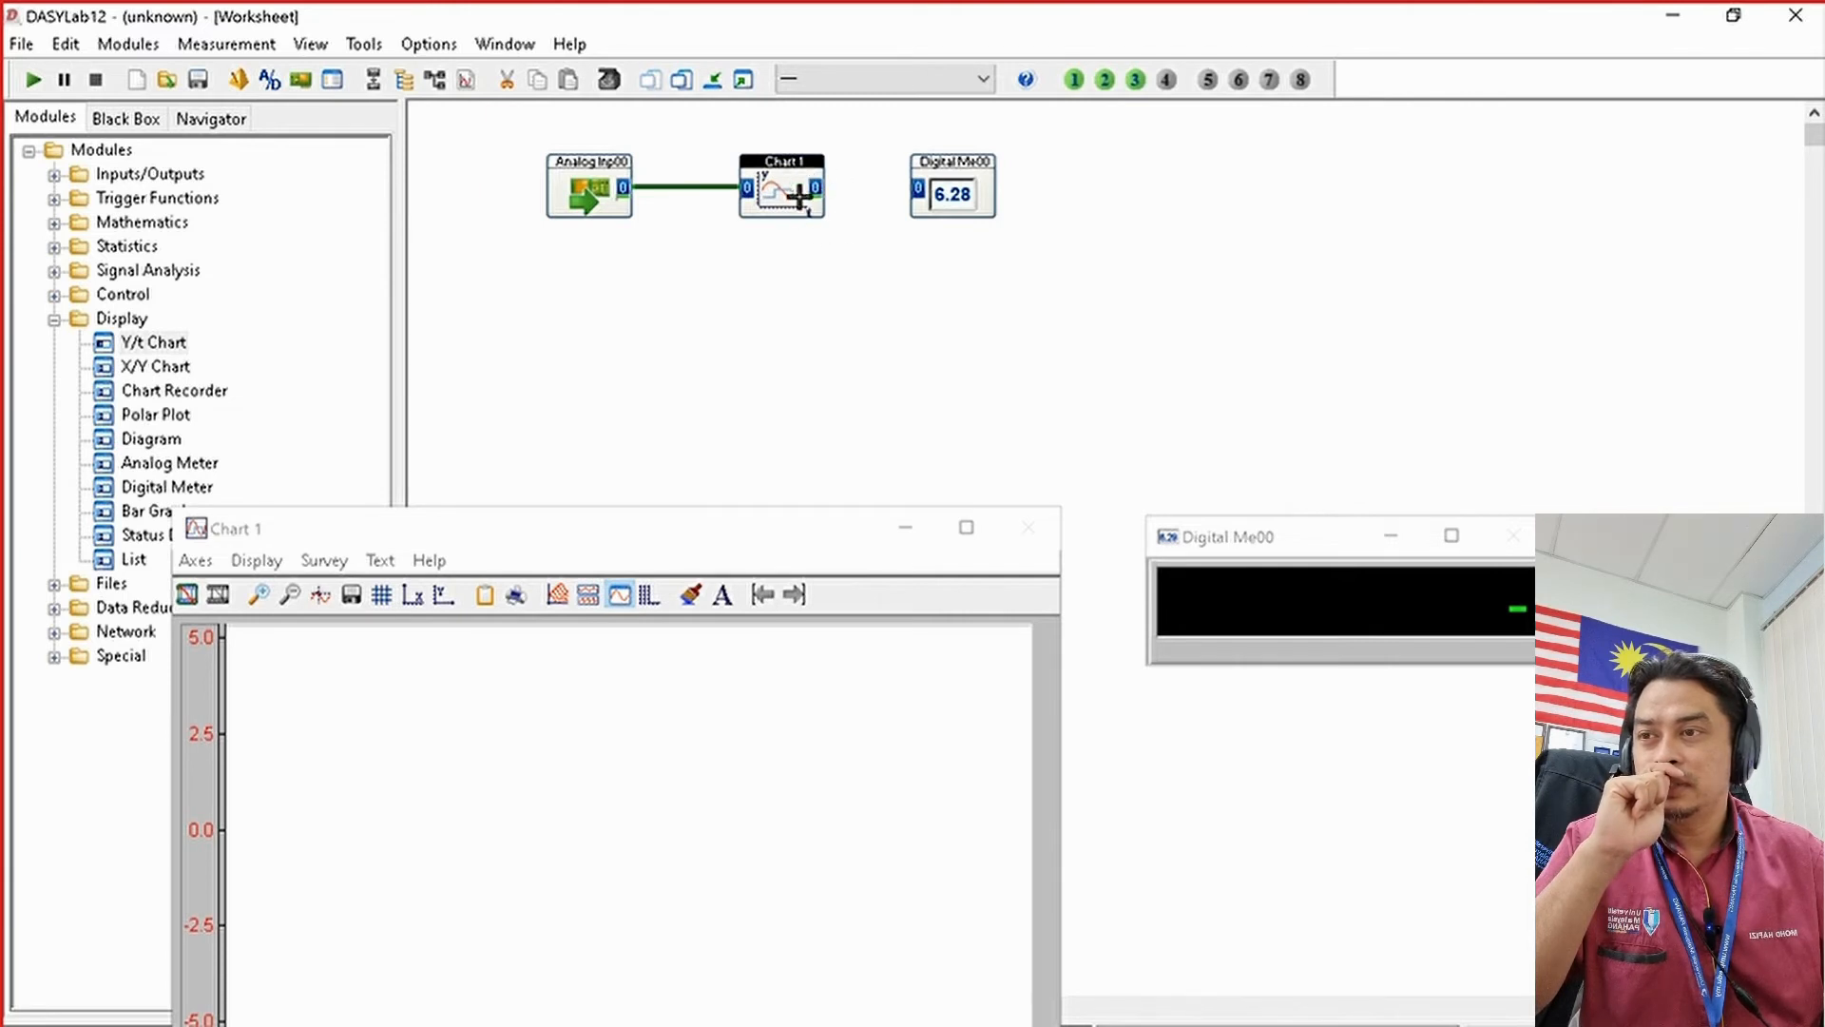
# Step: Wire the output of Chart 1 to the input of the Digital Meter module
pyautogui.click(815, 190)
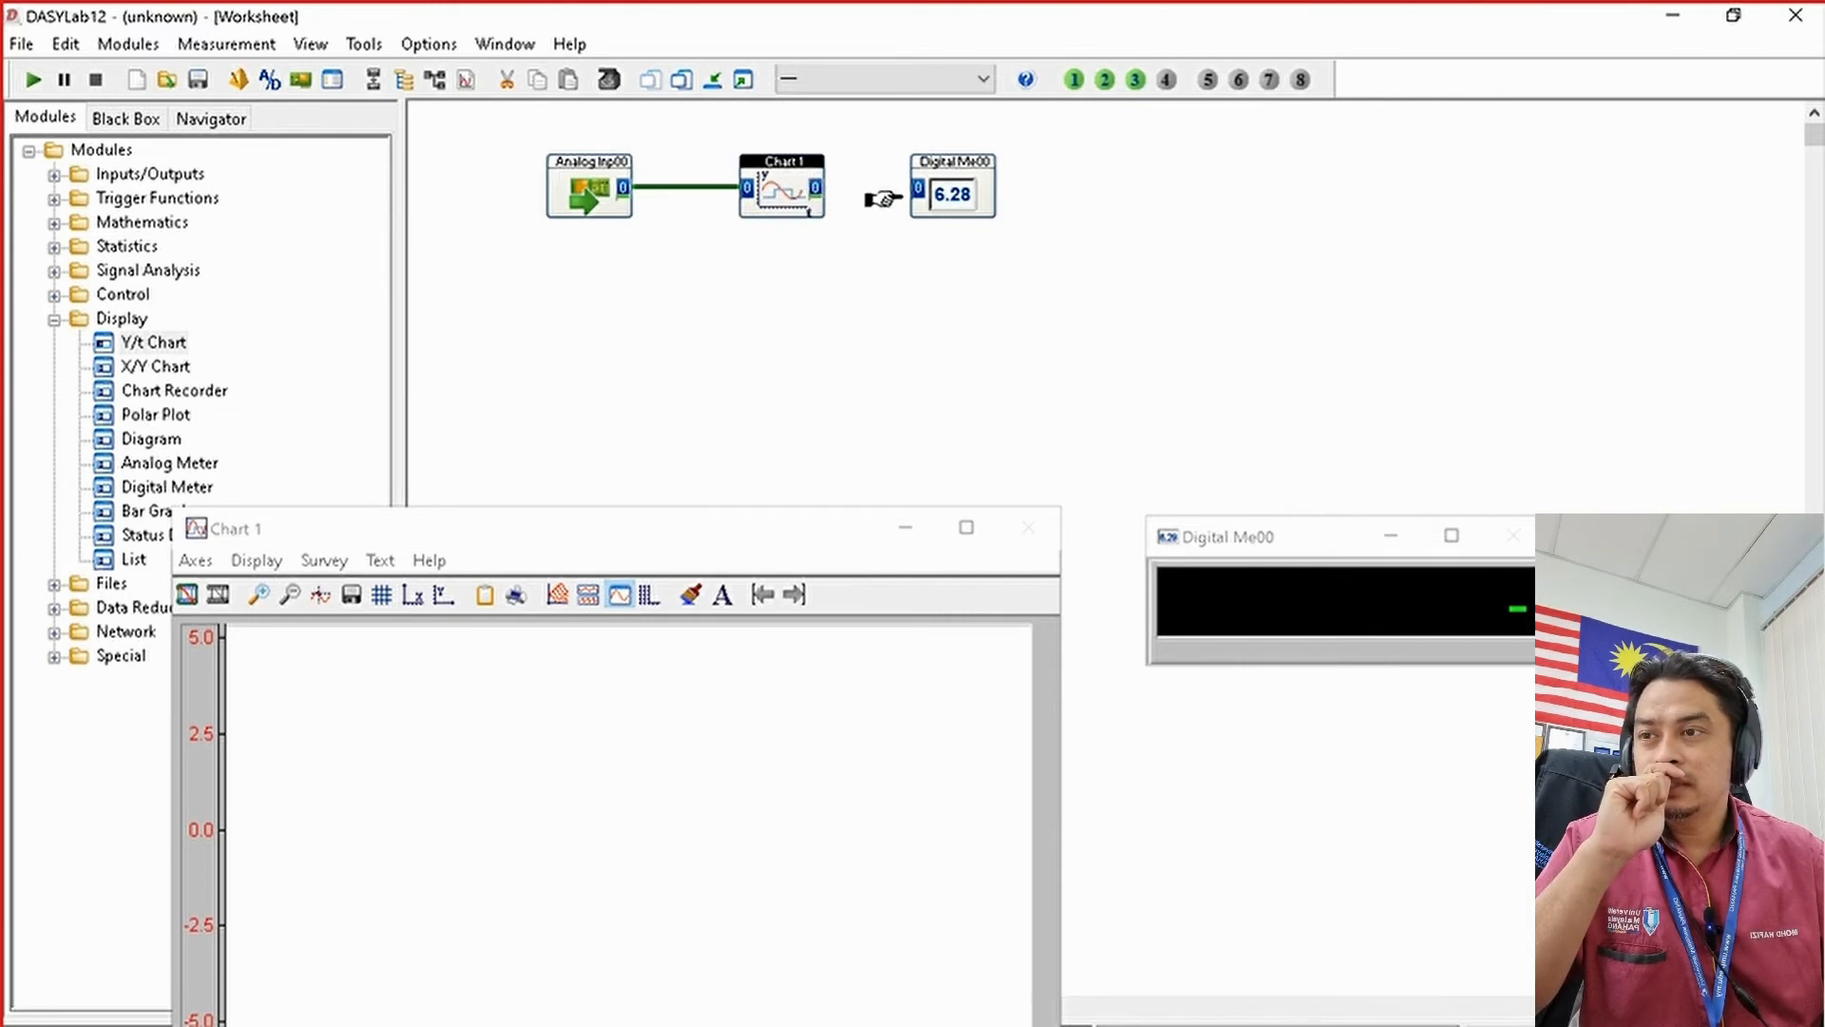
pyautogui.click(914, 189)
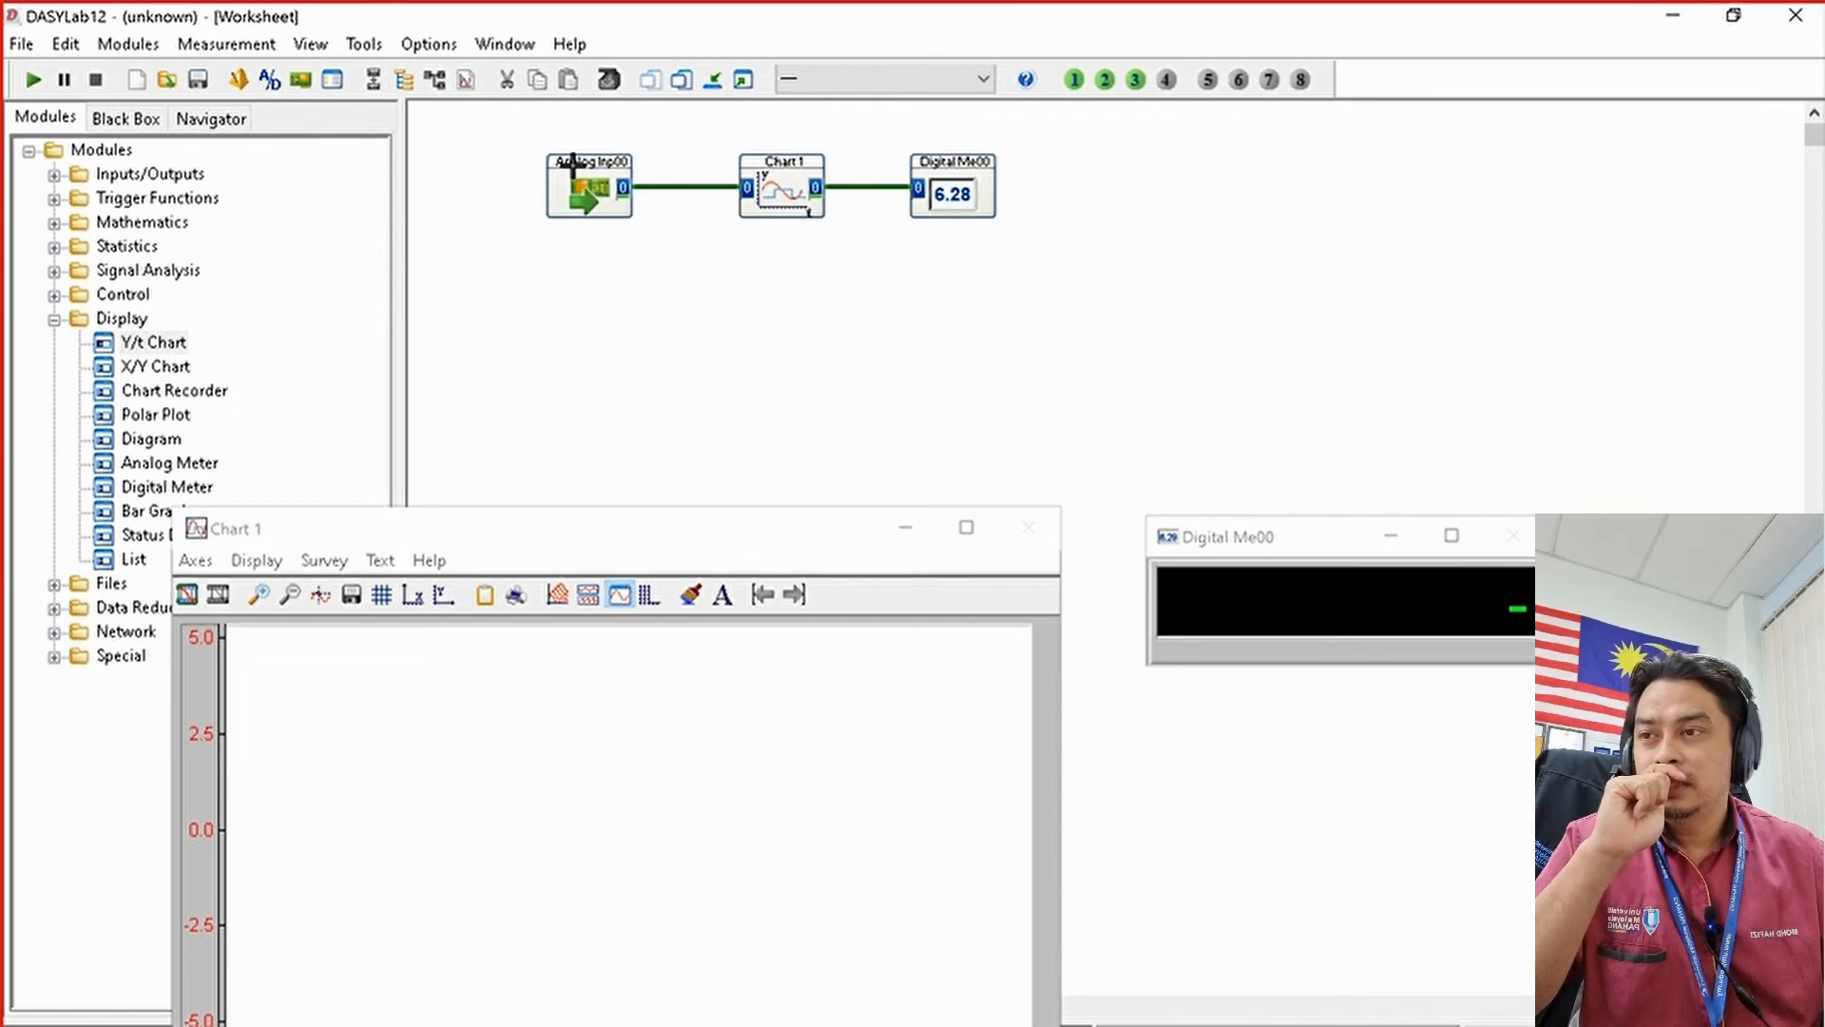
pyautogui.click(787, 186)
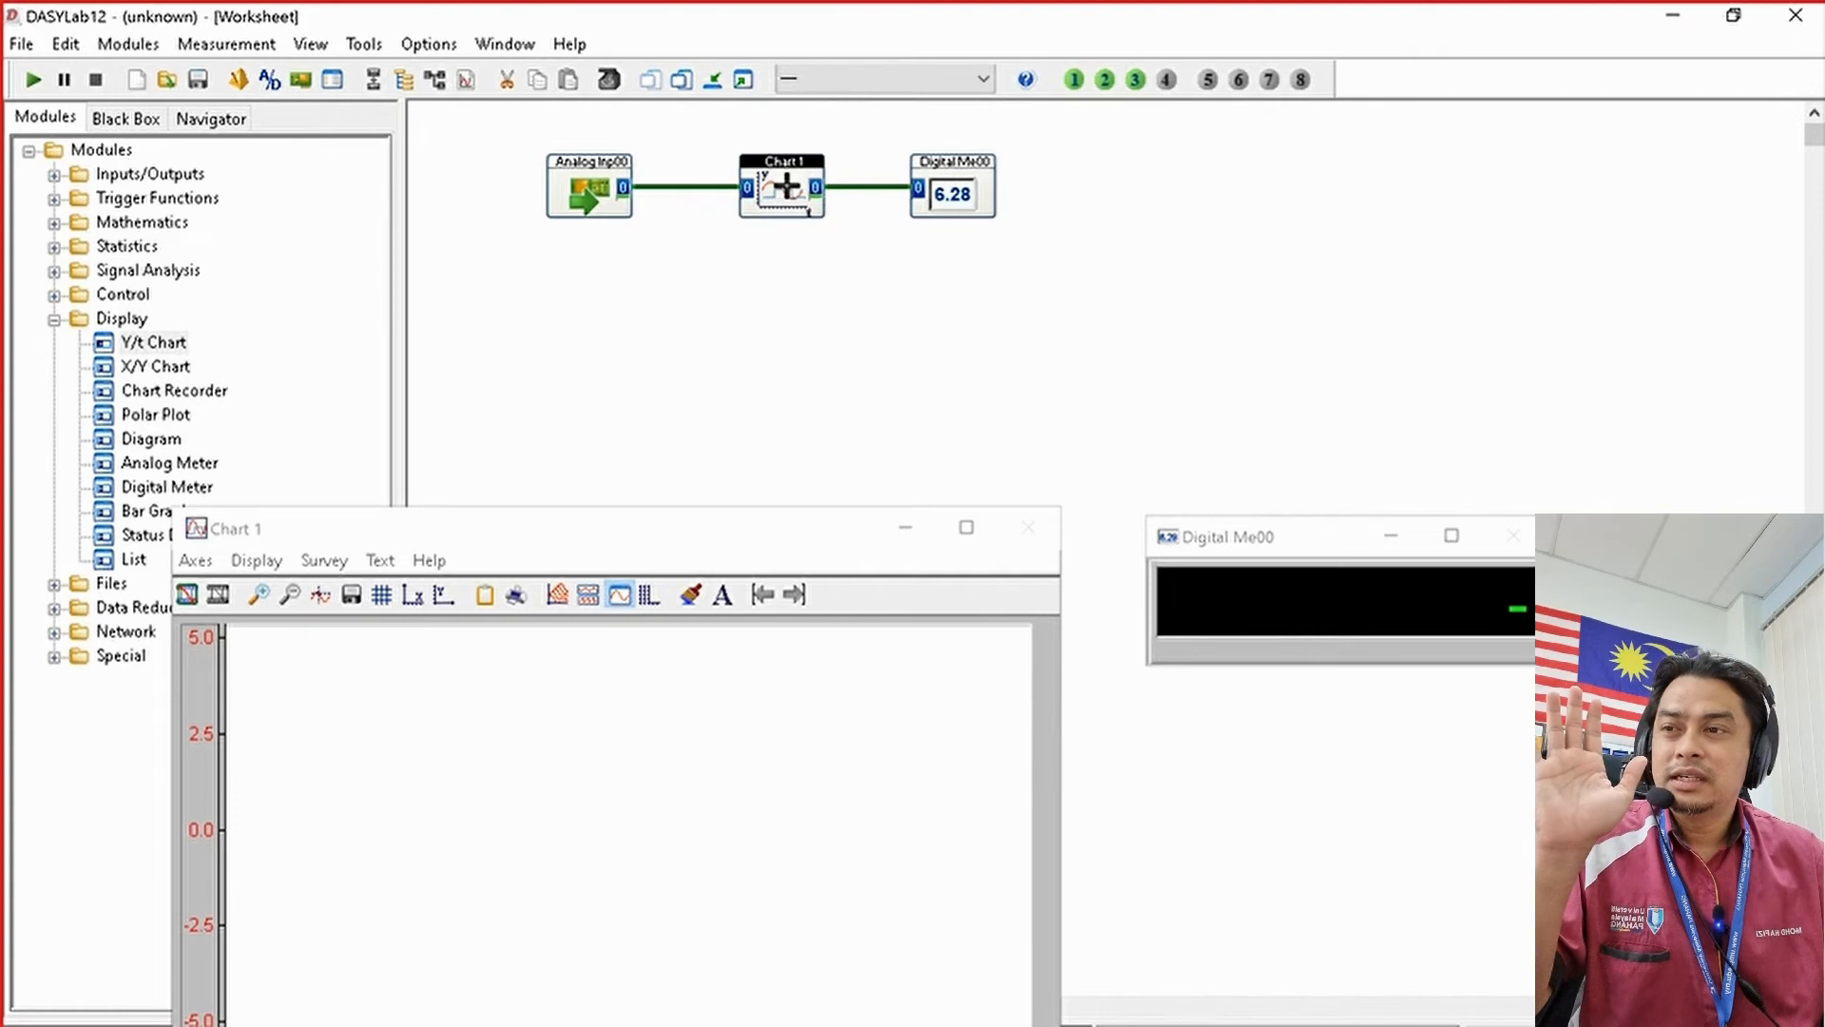
# Step: Open the Digital Meter module's settings and set its module name to Digital 1
pyautogui.click(952, 191)
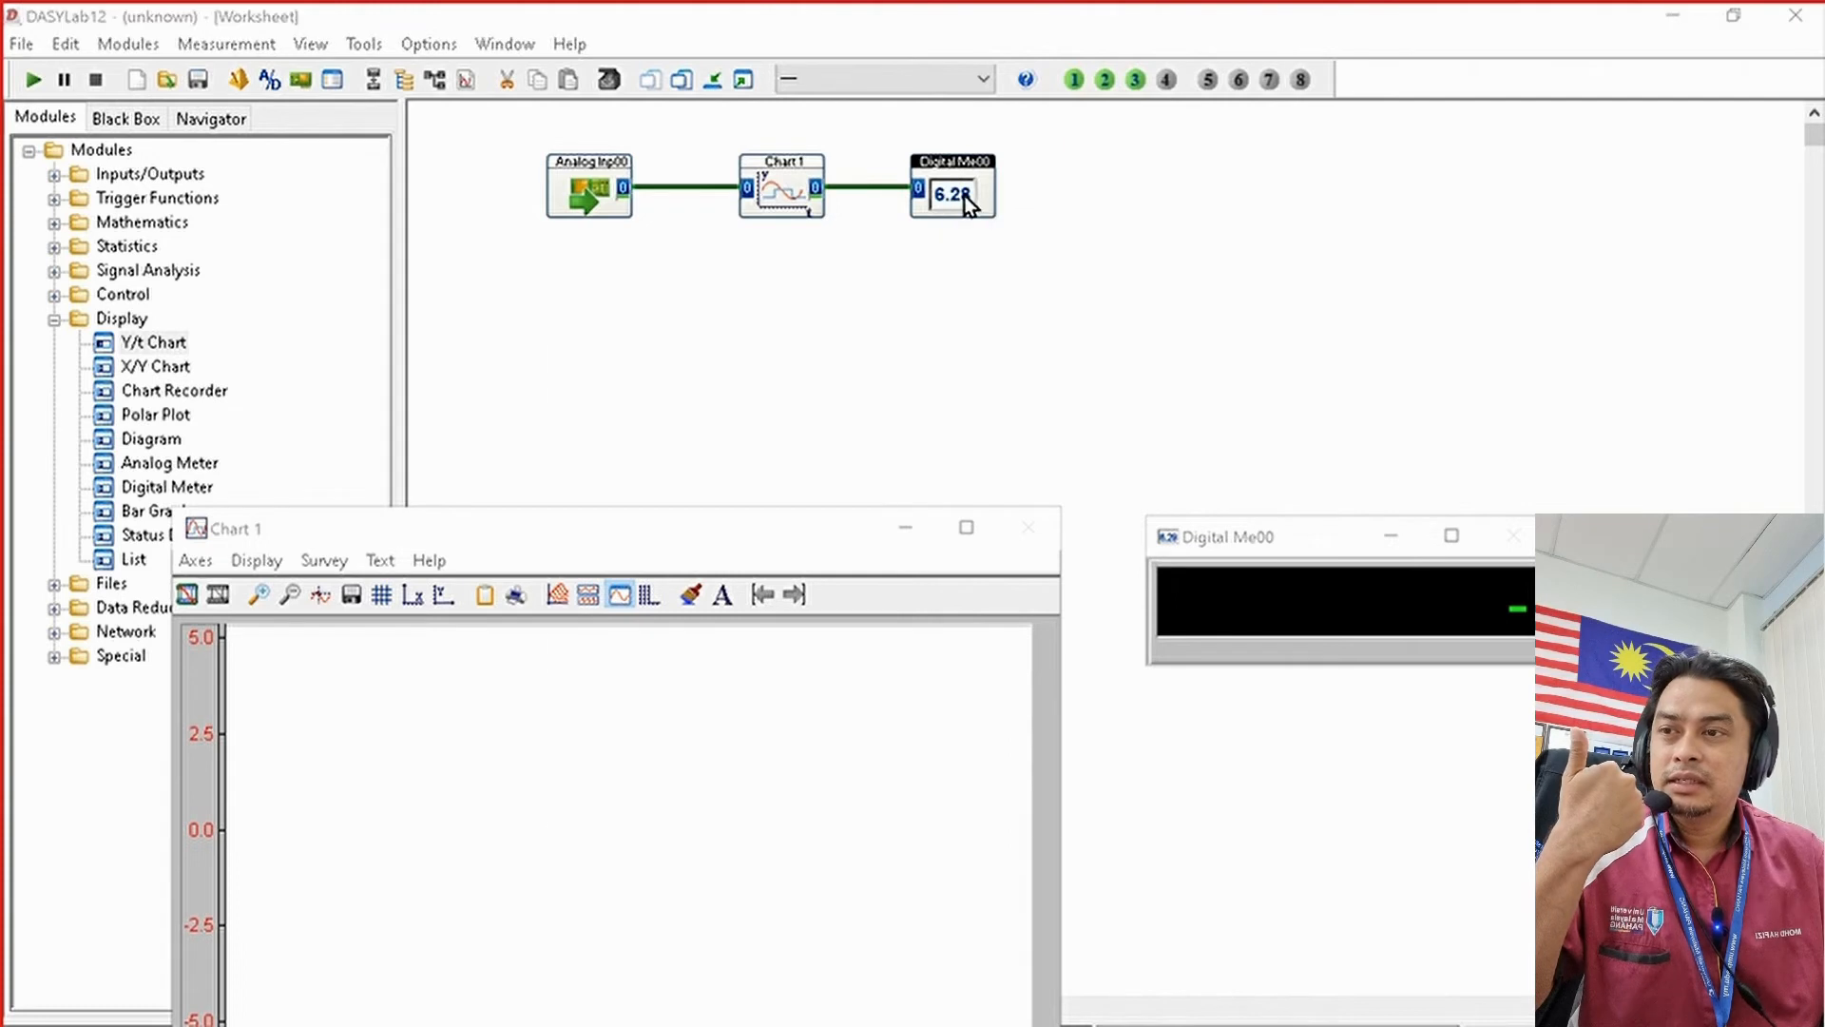
pyautogui.doubleClick(964, 196)
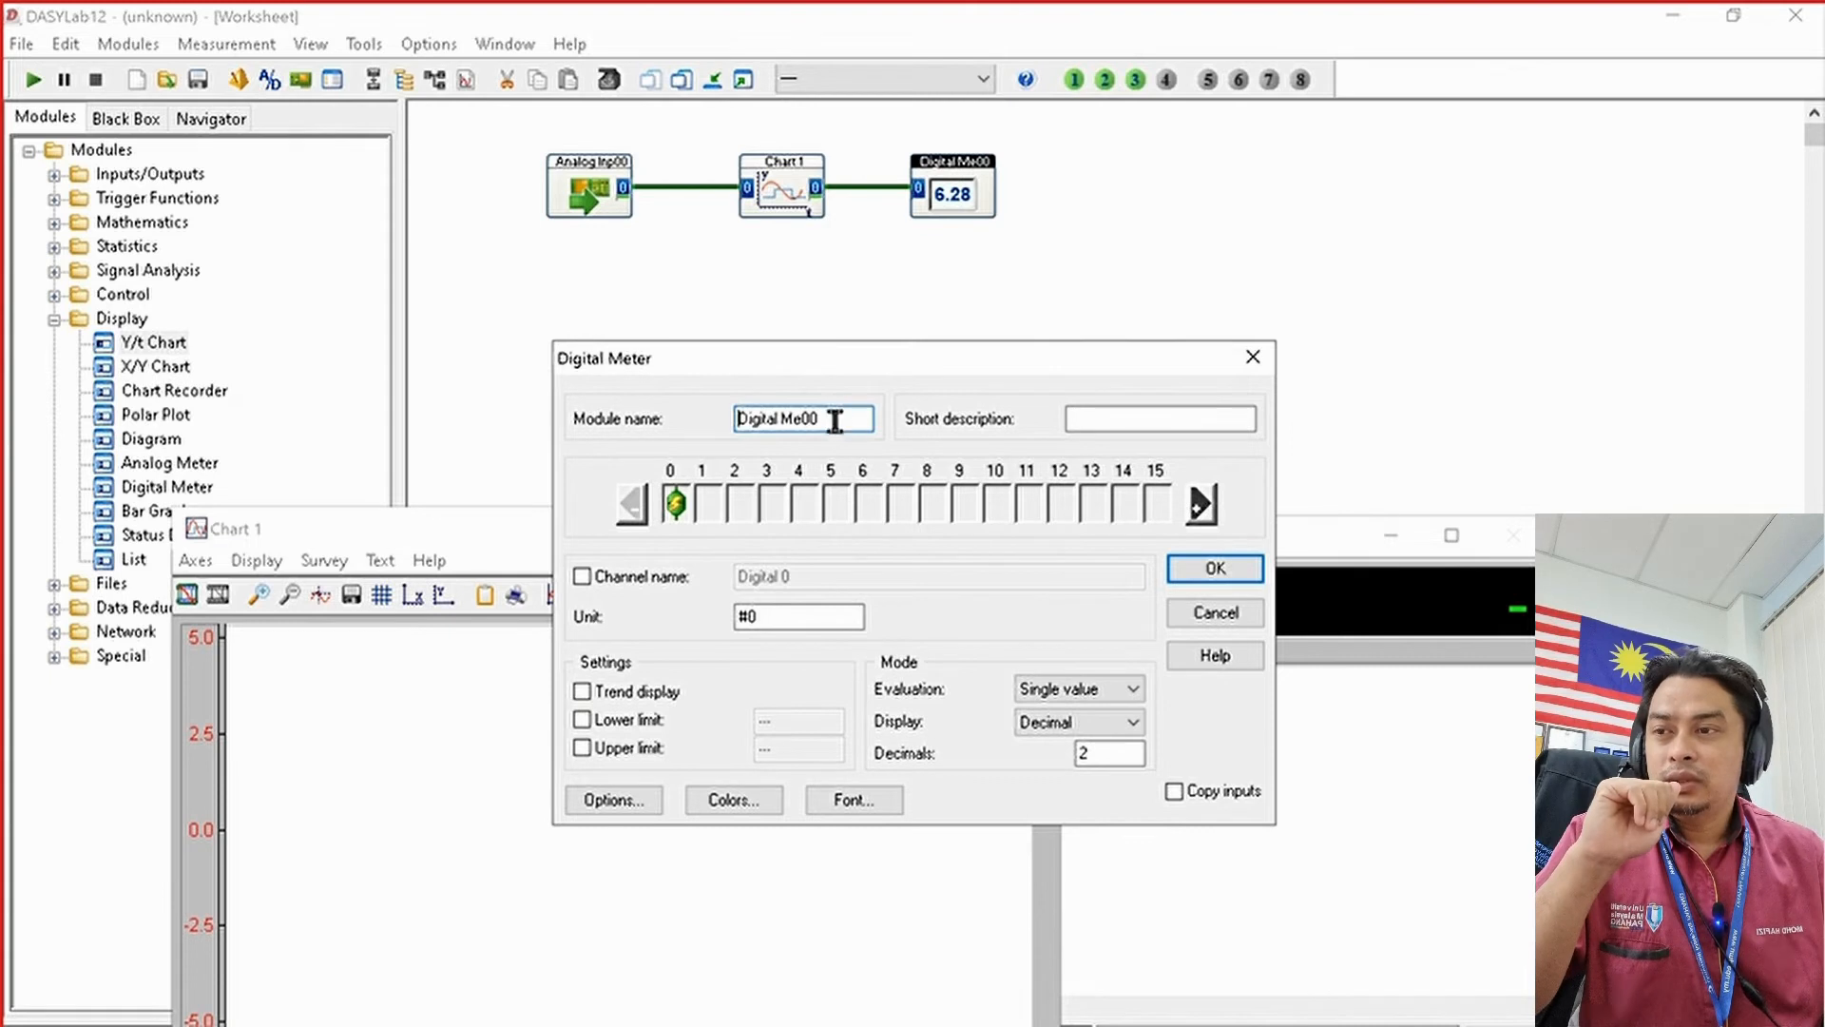
pyautogui.moveTo(835, 420); pyautogui.dragTo(620, 432)
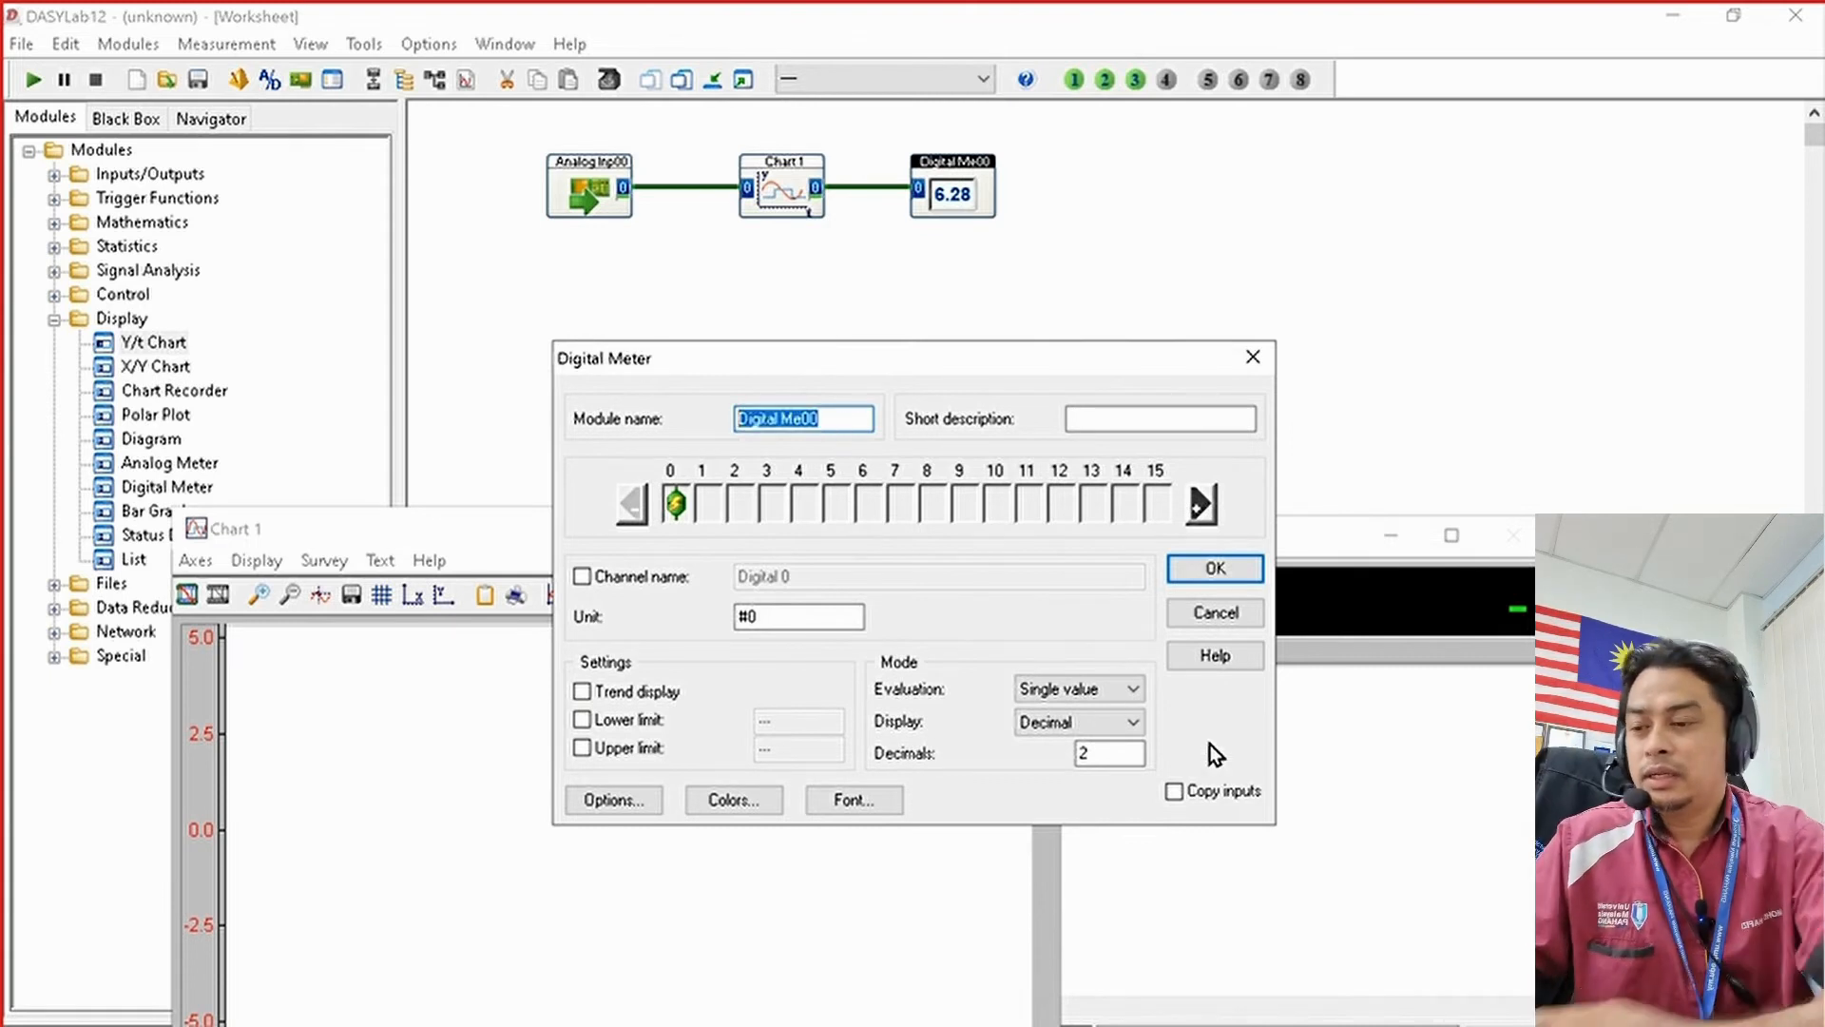
pyautogui.write('Digi')
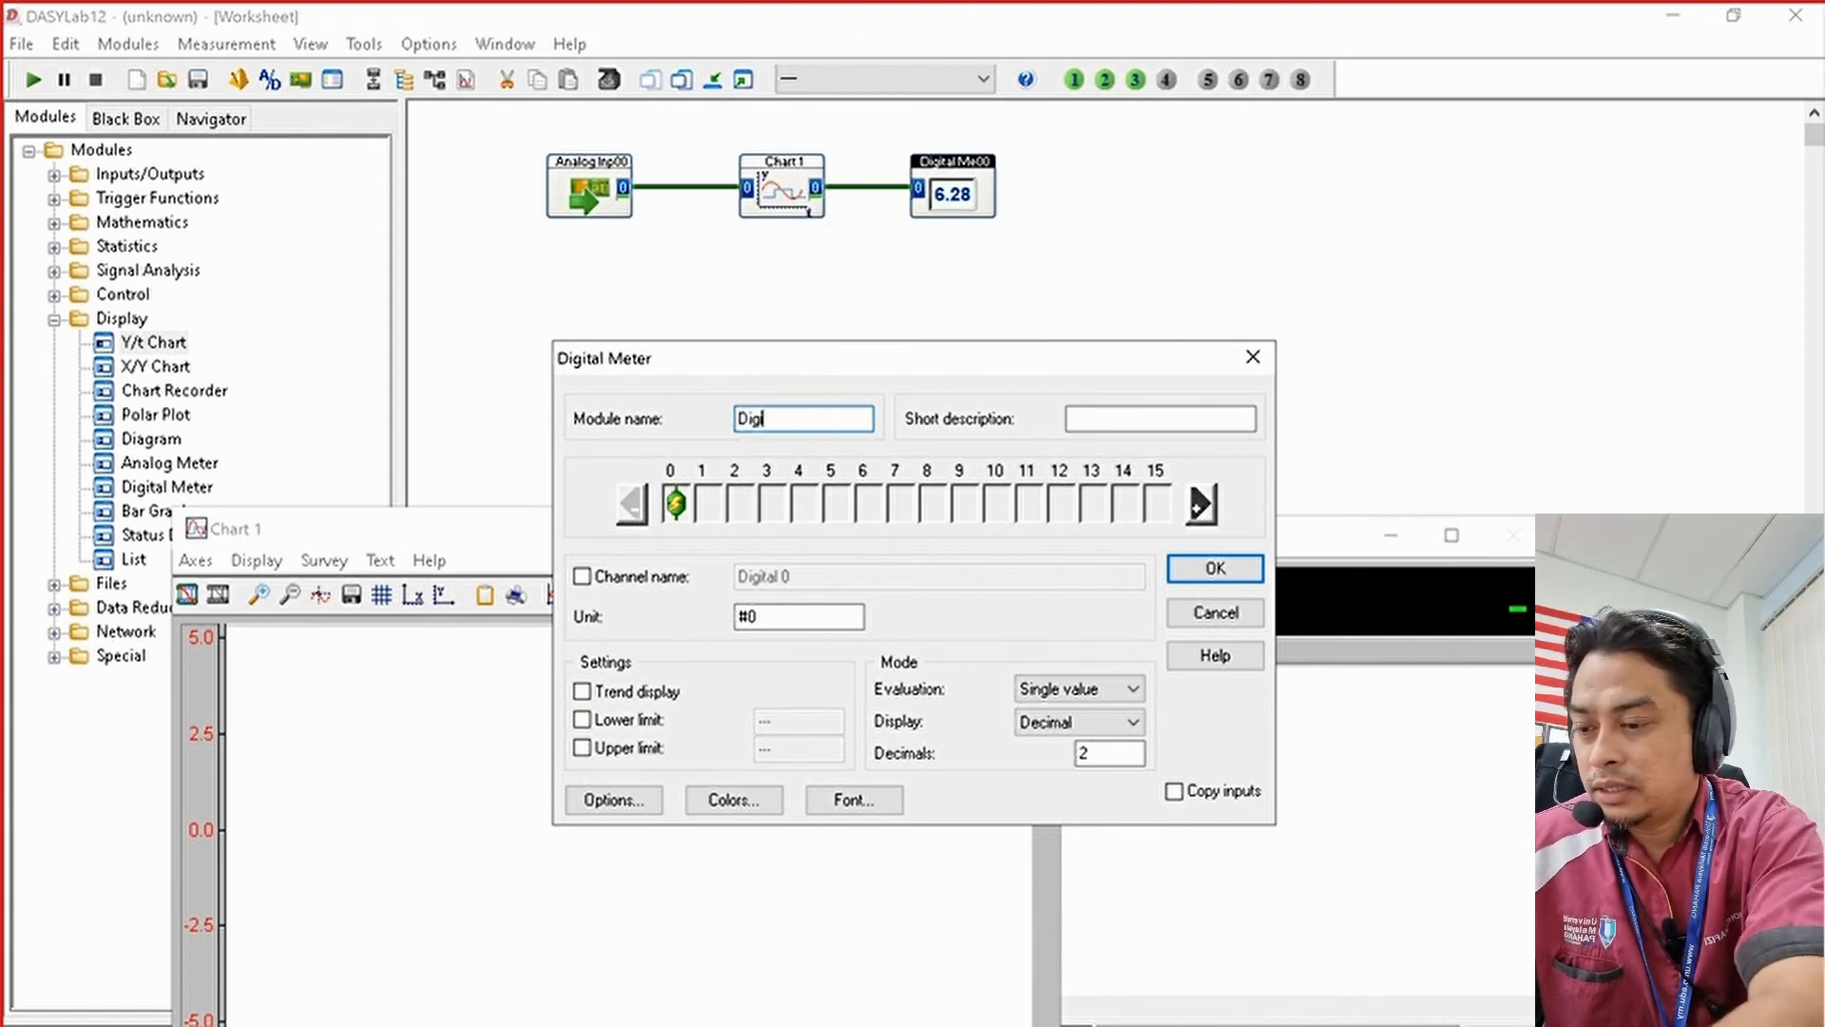
pyautogui.write('tal')
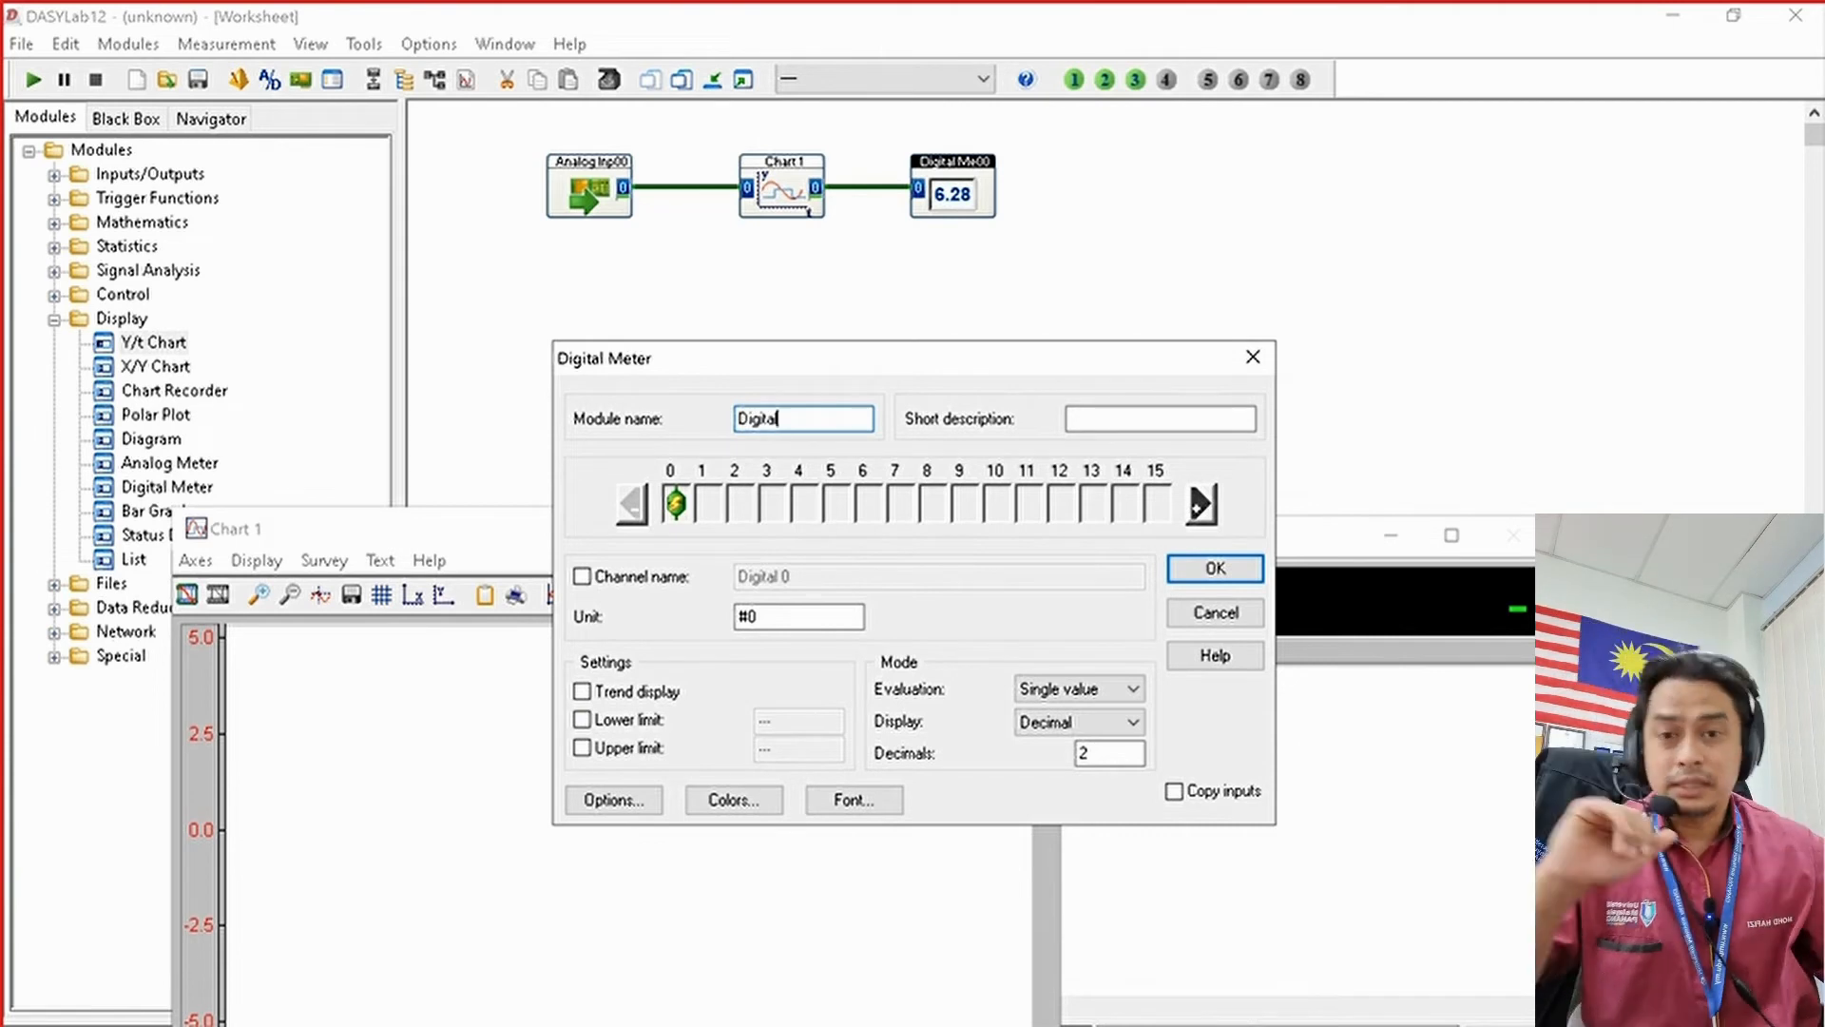
pyautogui.write(' 1')
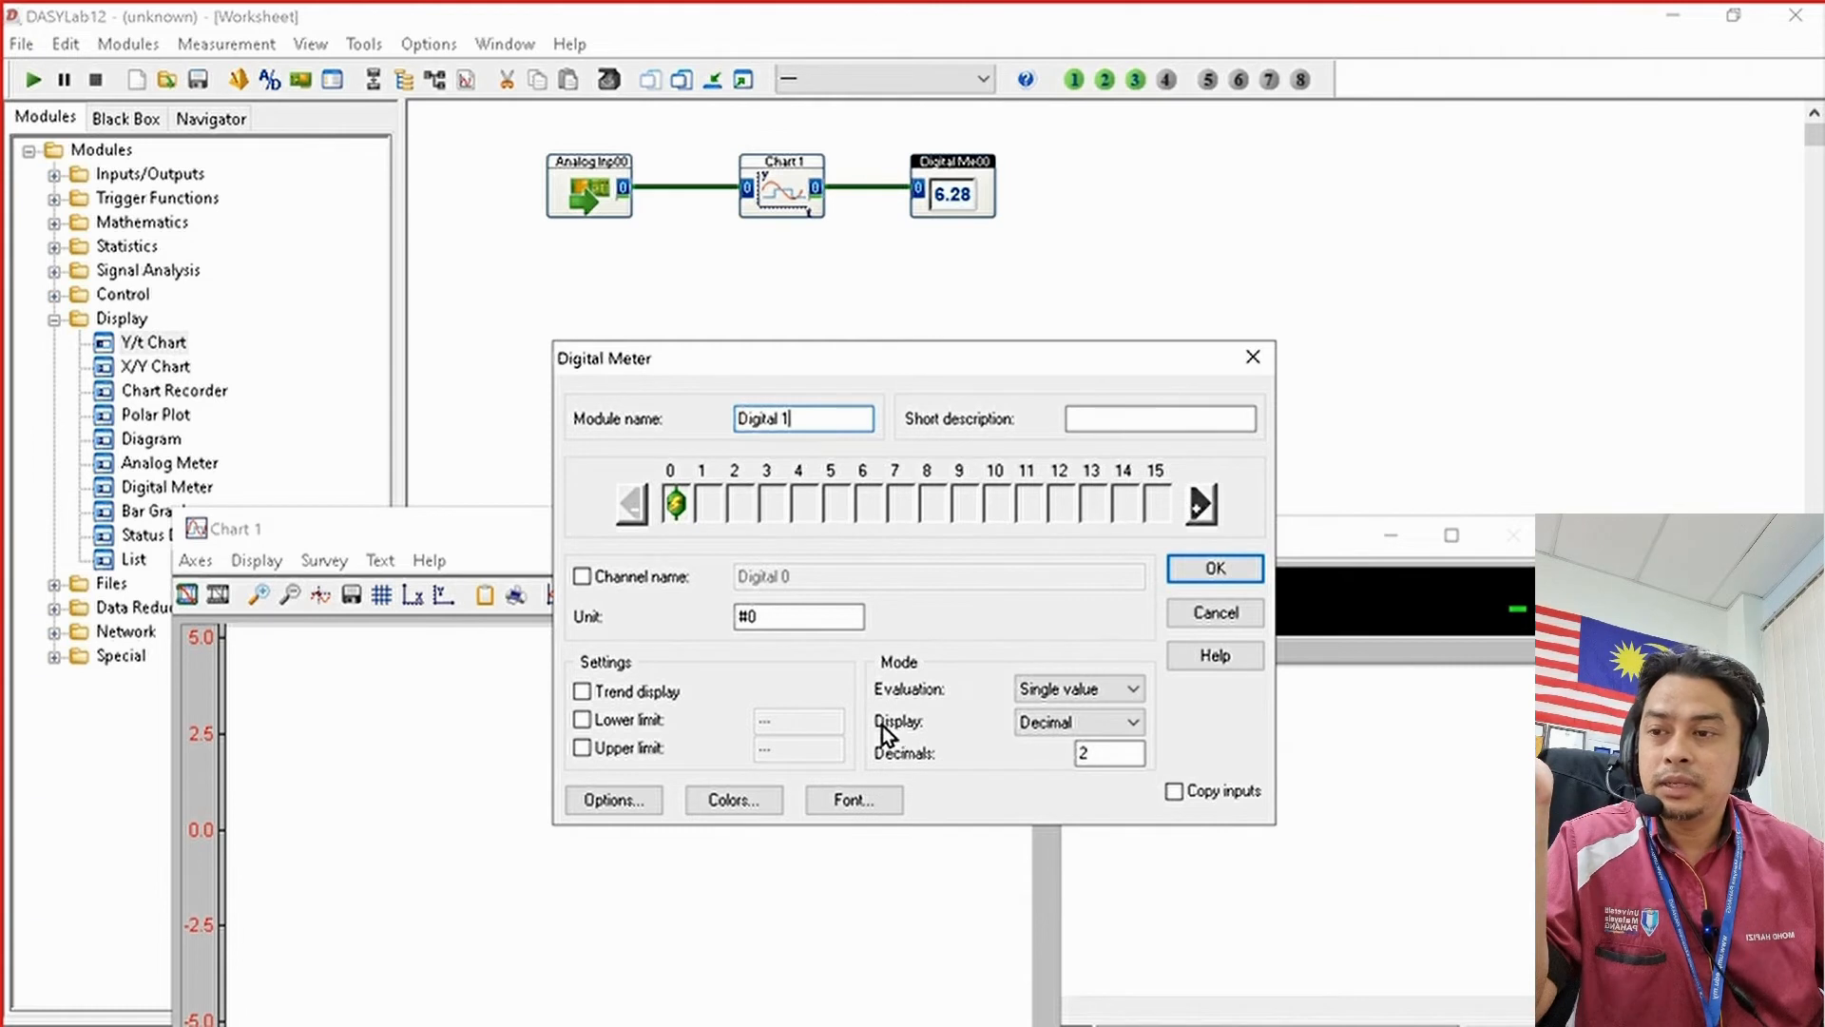
# Step: Set the digital meter's evaluation to Maximum value with 4 decimals, and apply the settings
pyautogui.click(1119, 692)
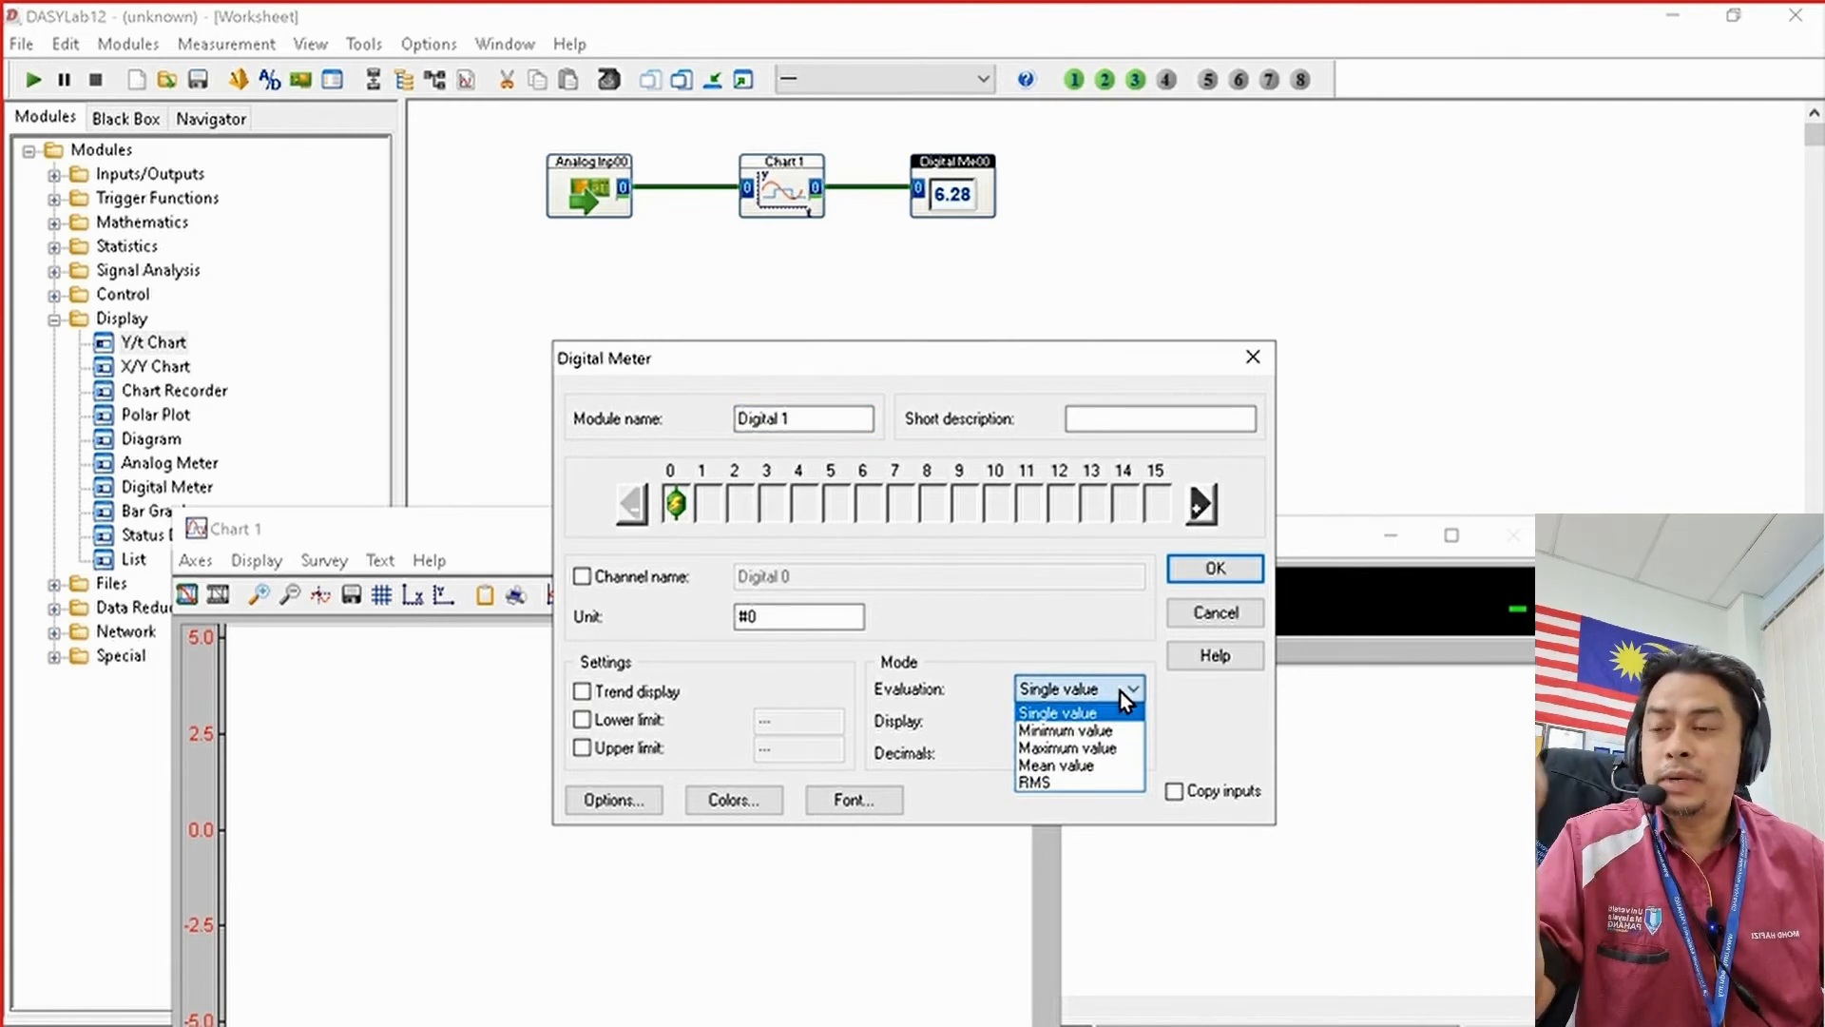
pyautogui.click(1103, 749)
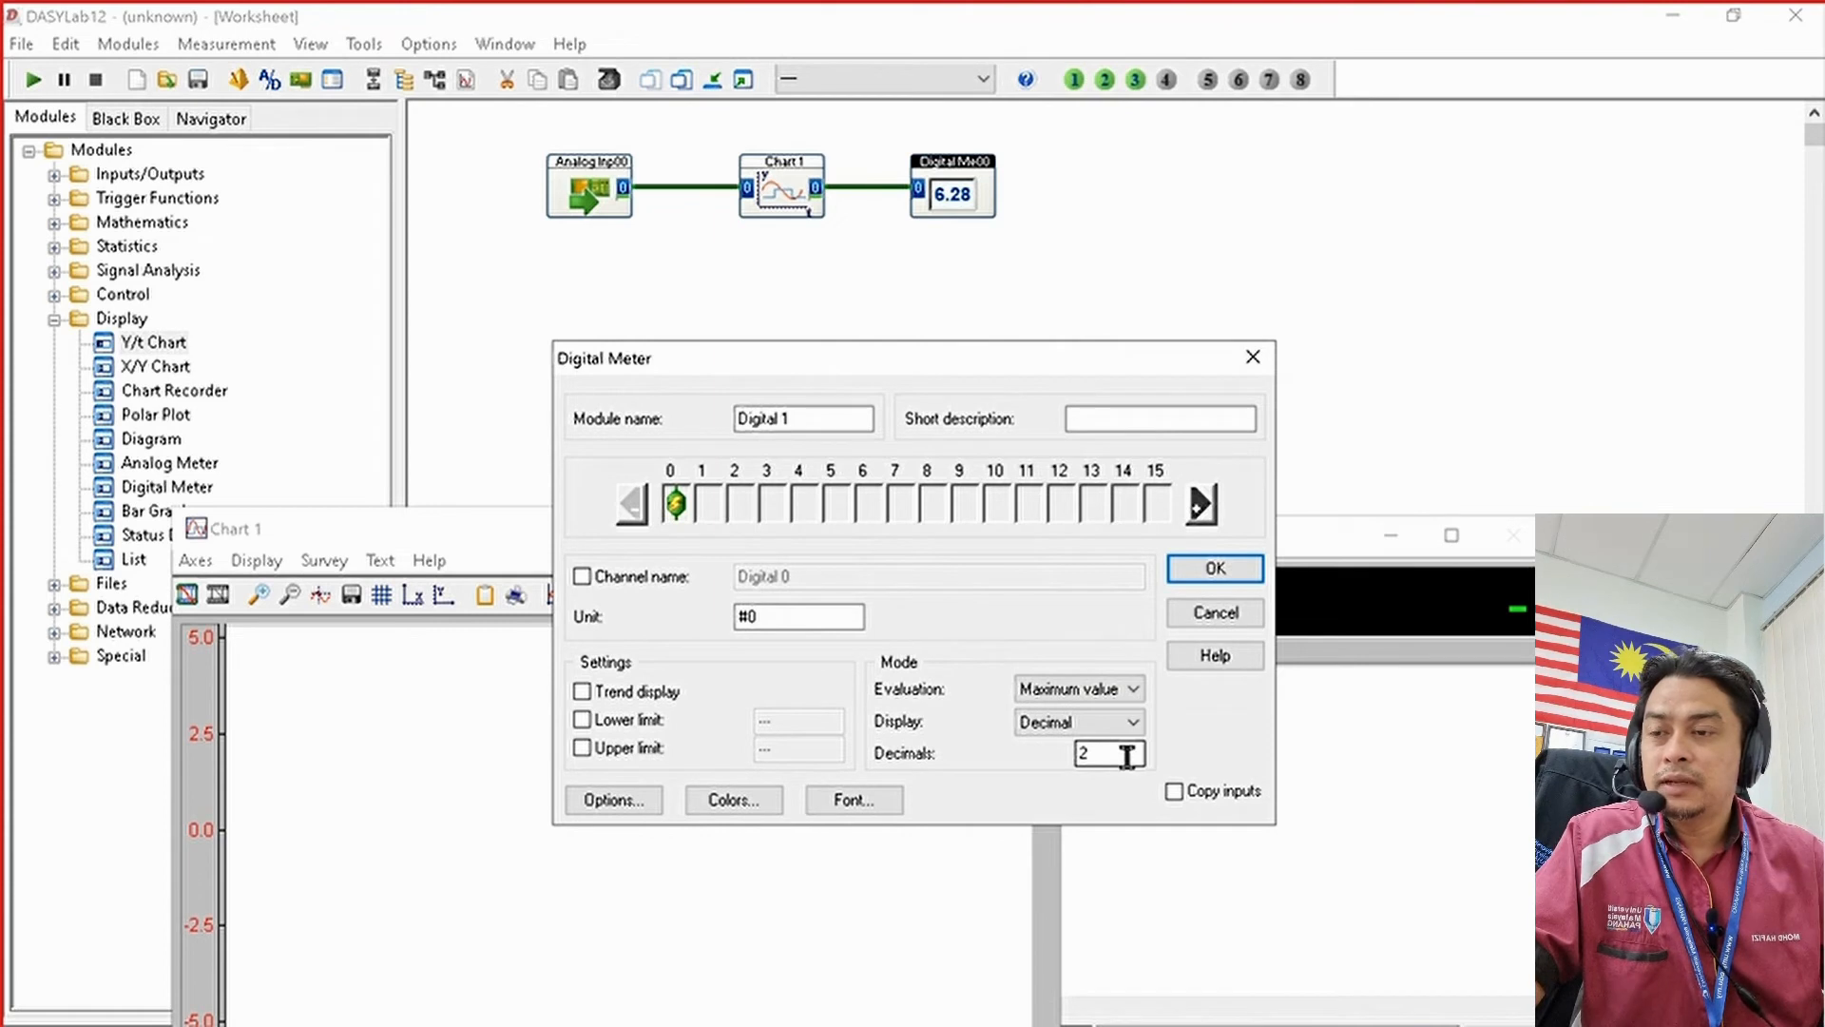
pyautogui.doubleClick(1127, 756)
pyautogui.write('4')
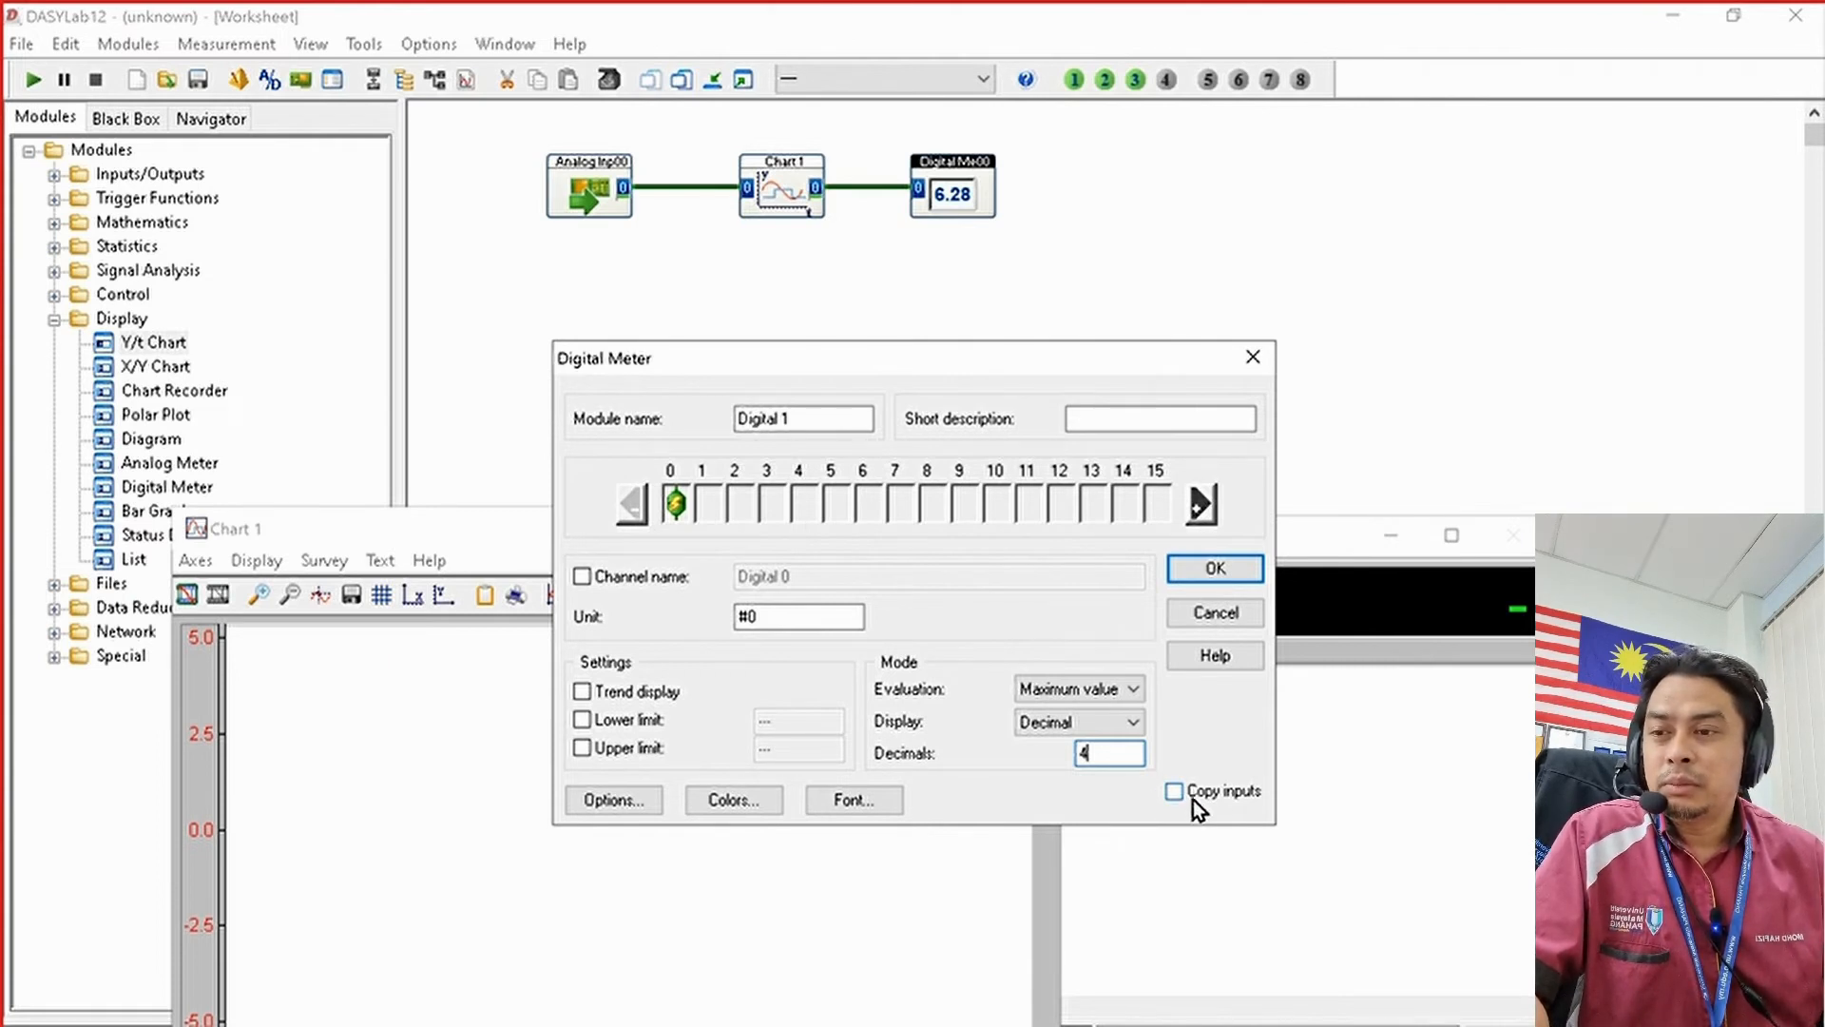
pyautogui.click(1204, 577)
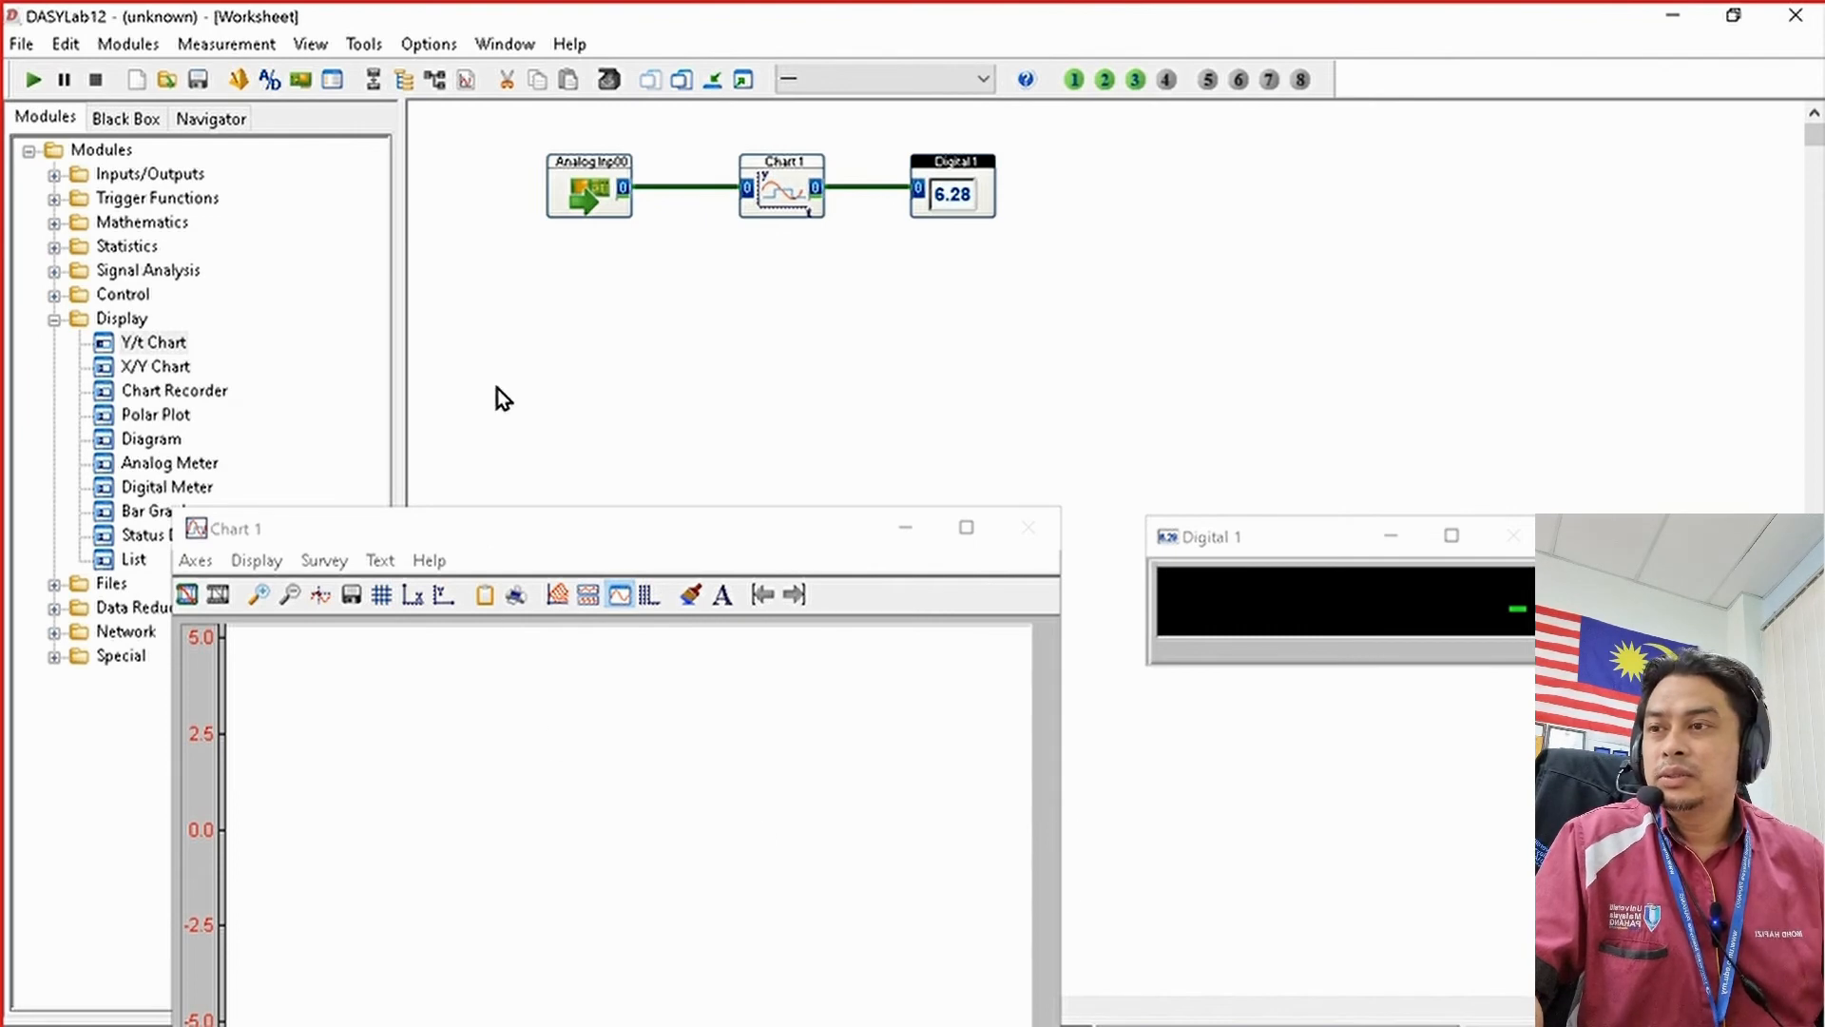
# Step: Run and stop a measurement with the auto-scaled chart, and turn off Auto scaling for Chart 1
pyautogui.click(35, 79)
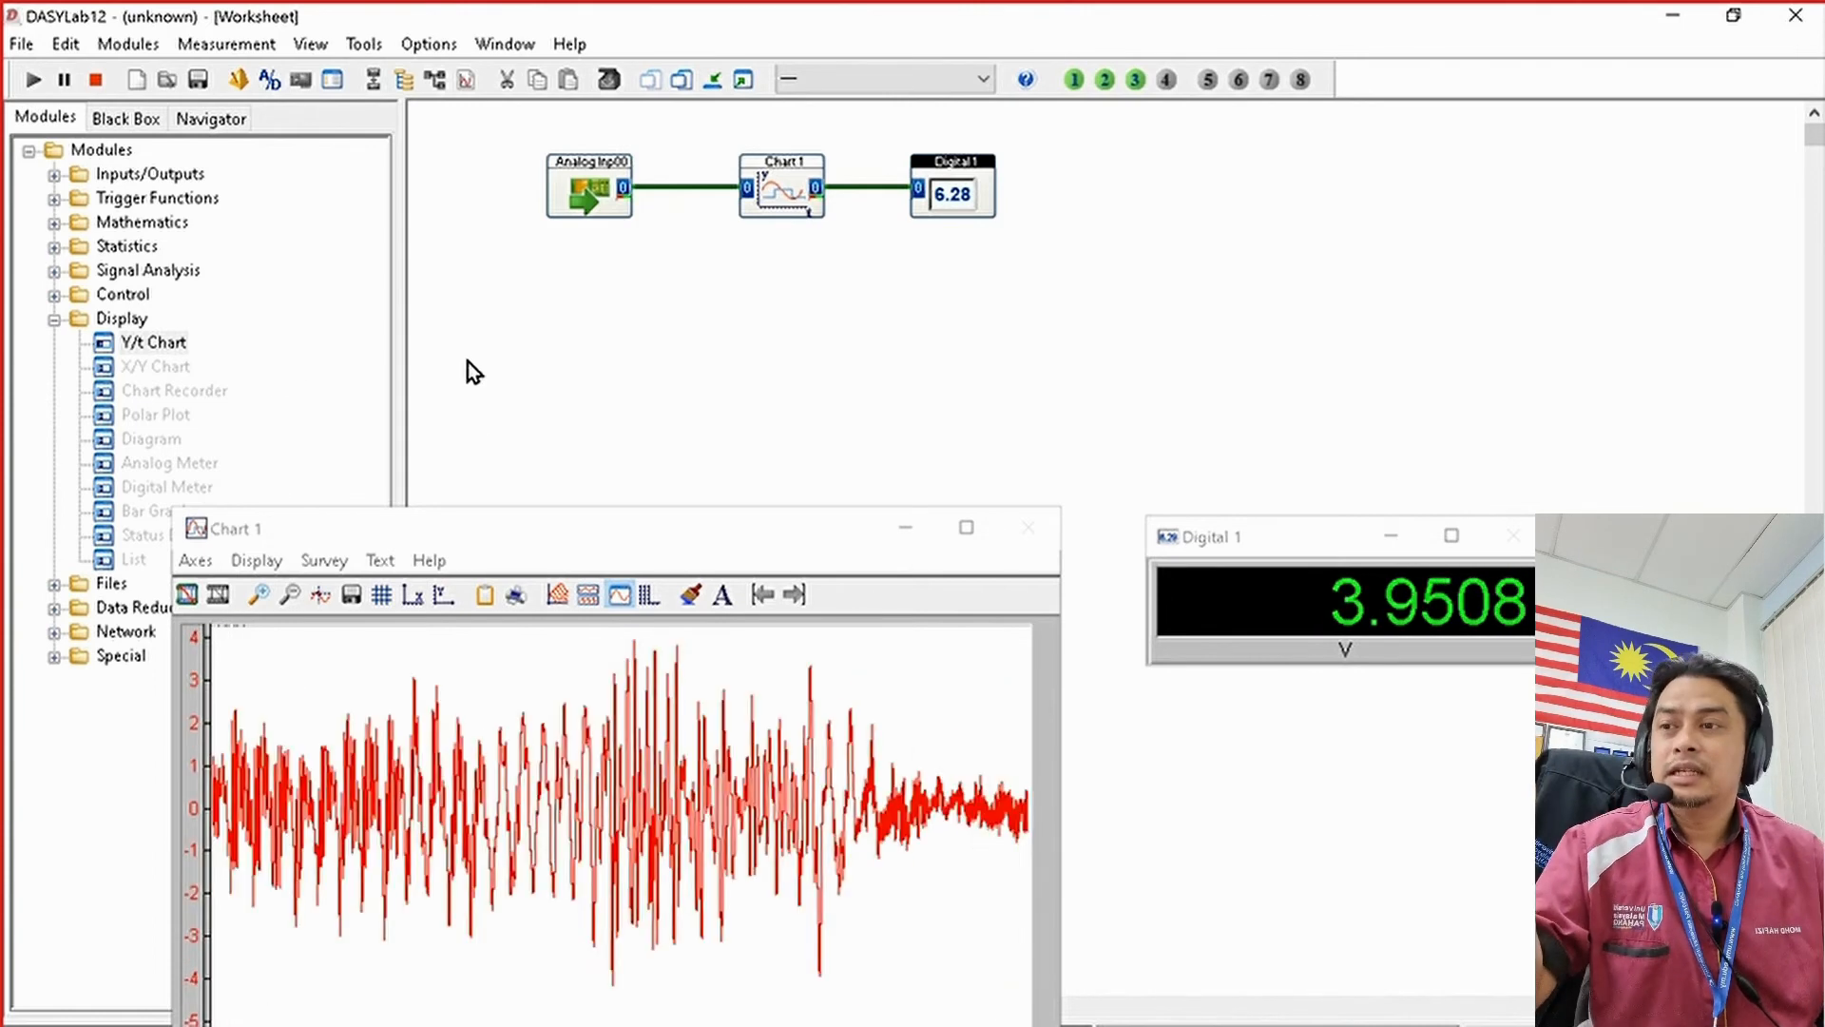
pyautogui.click(106, 80)
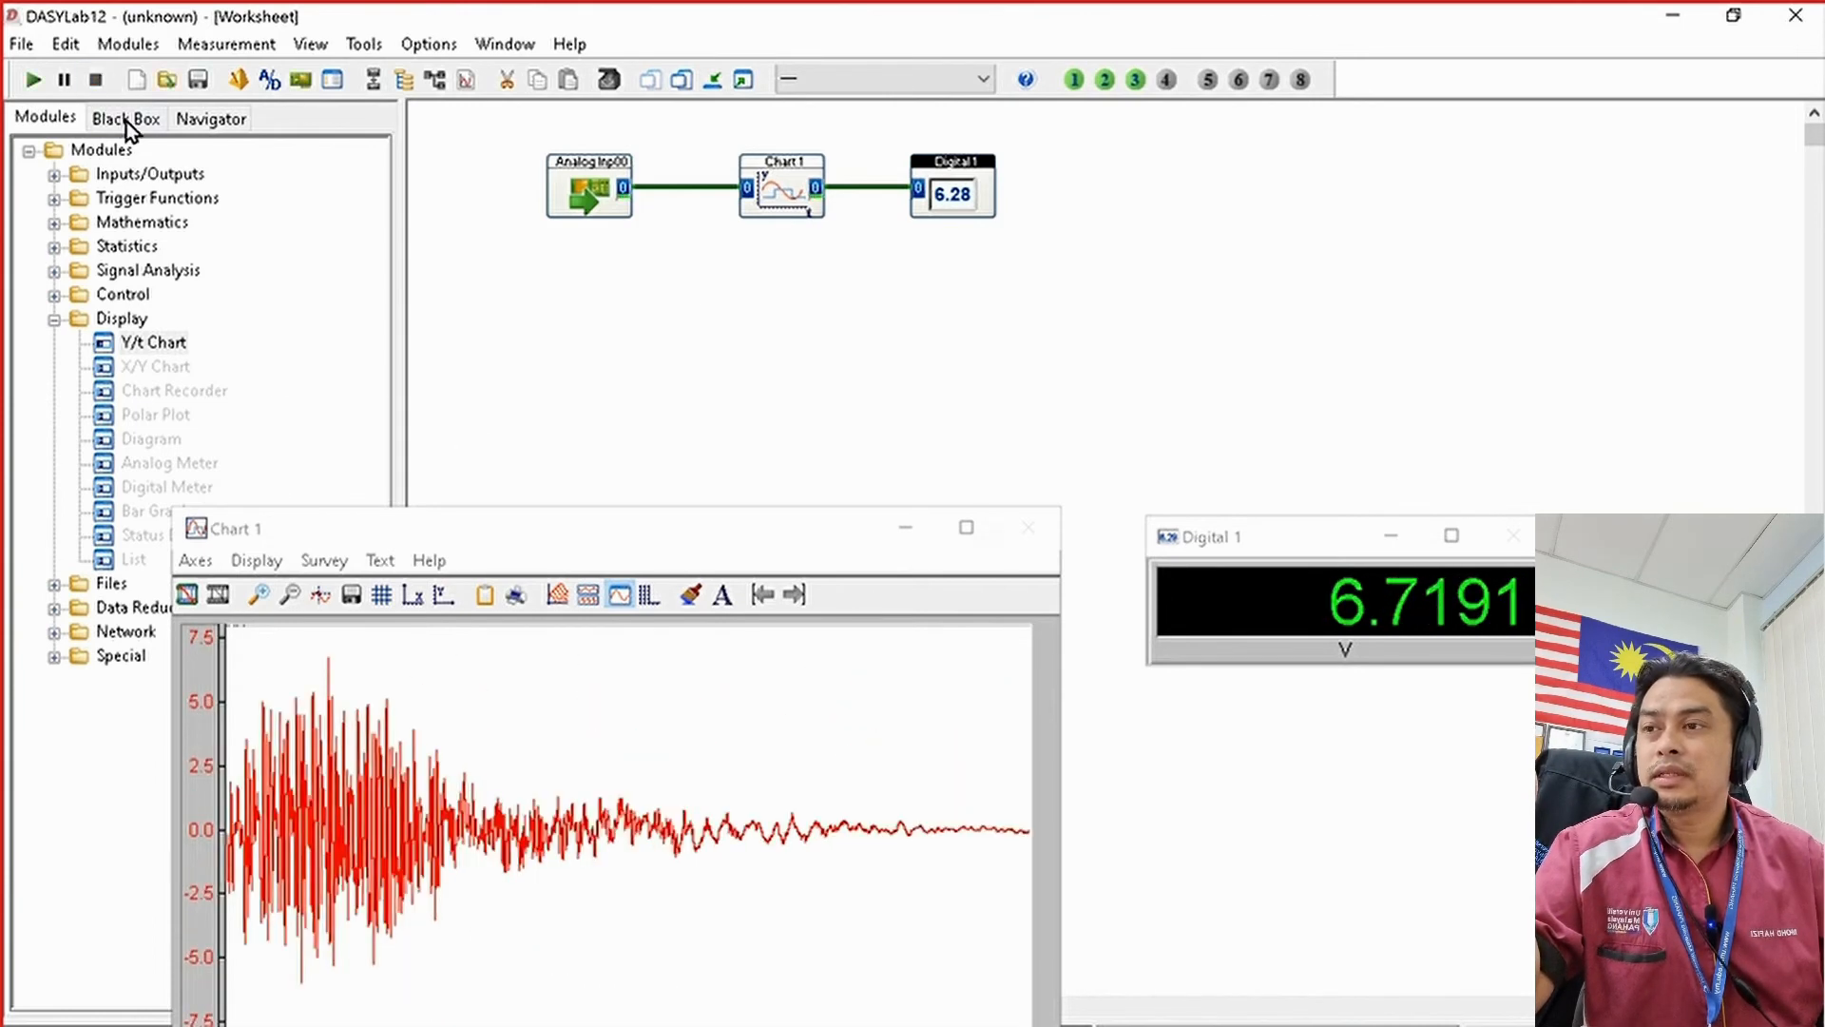
pyautogui.doubleClick(782, 186)
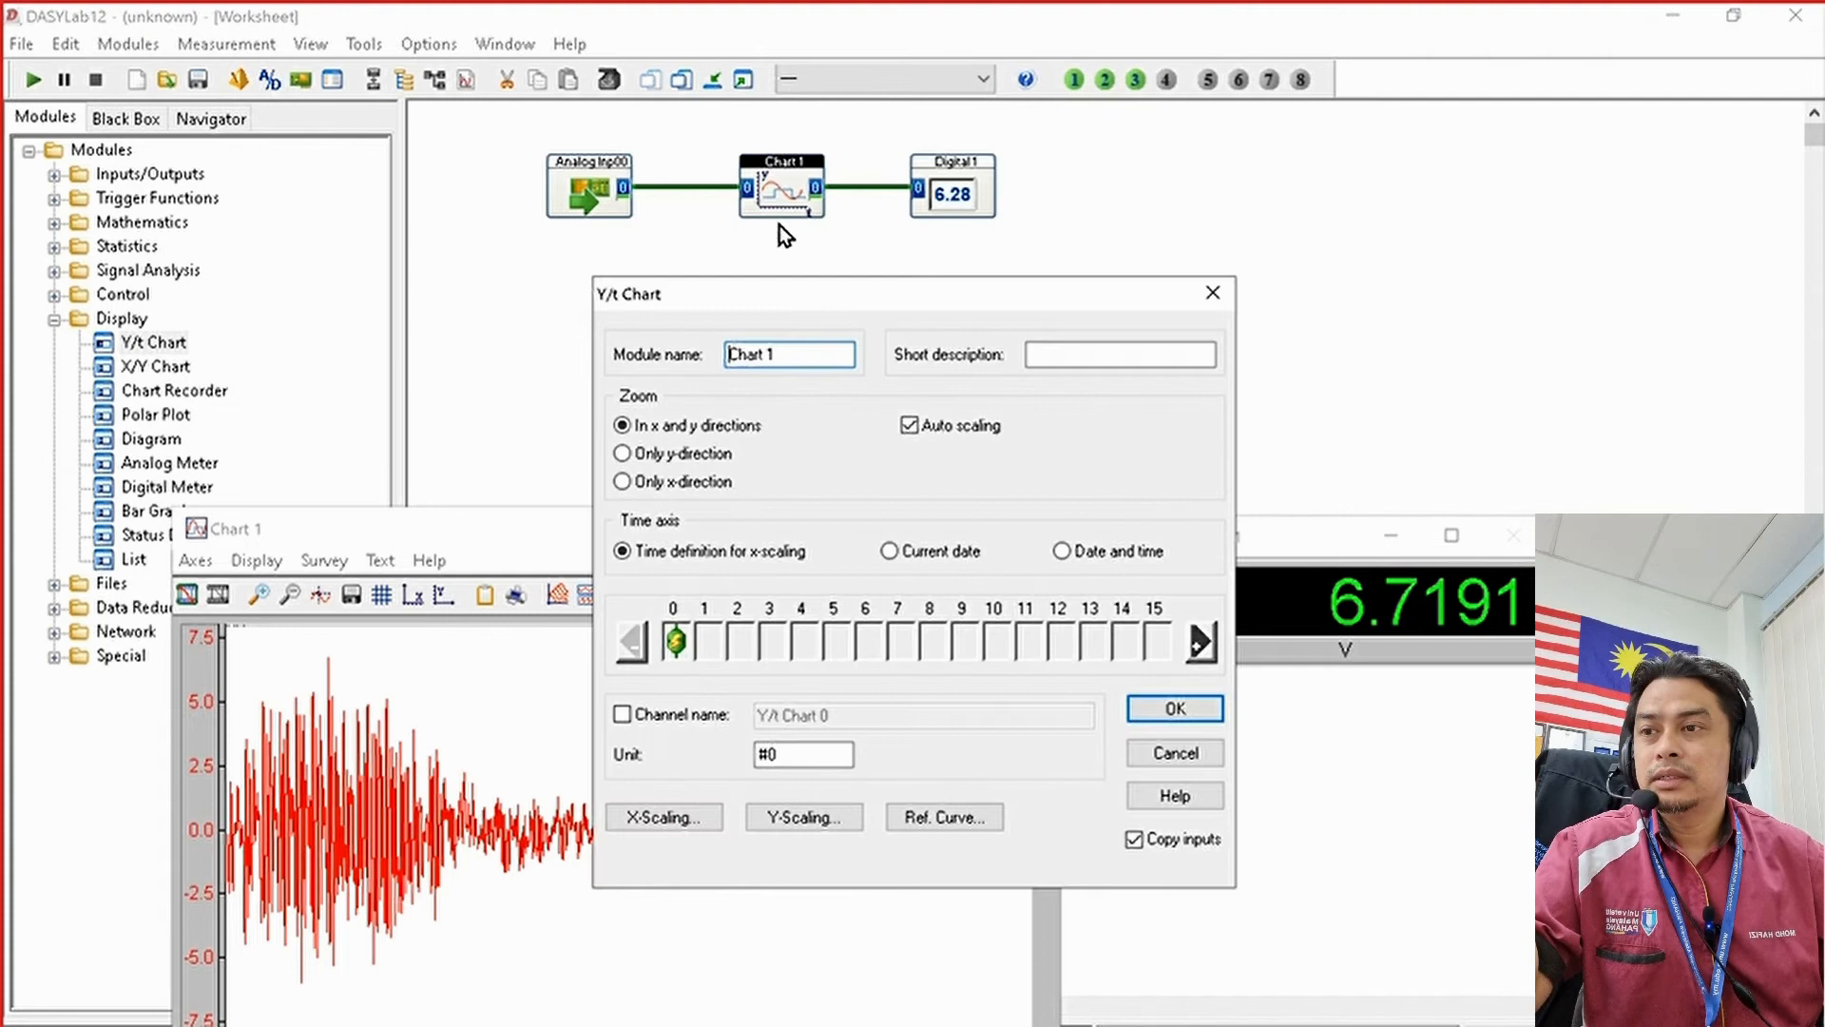
pyautogui.click(909, 434)
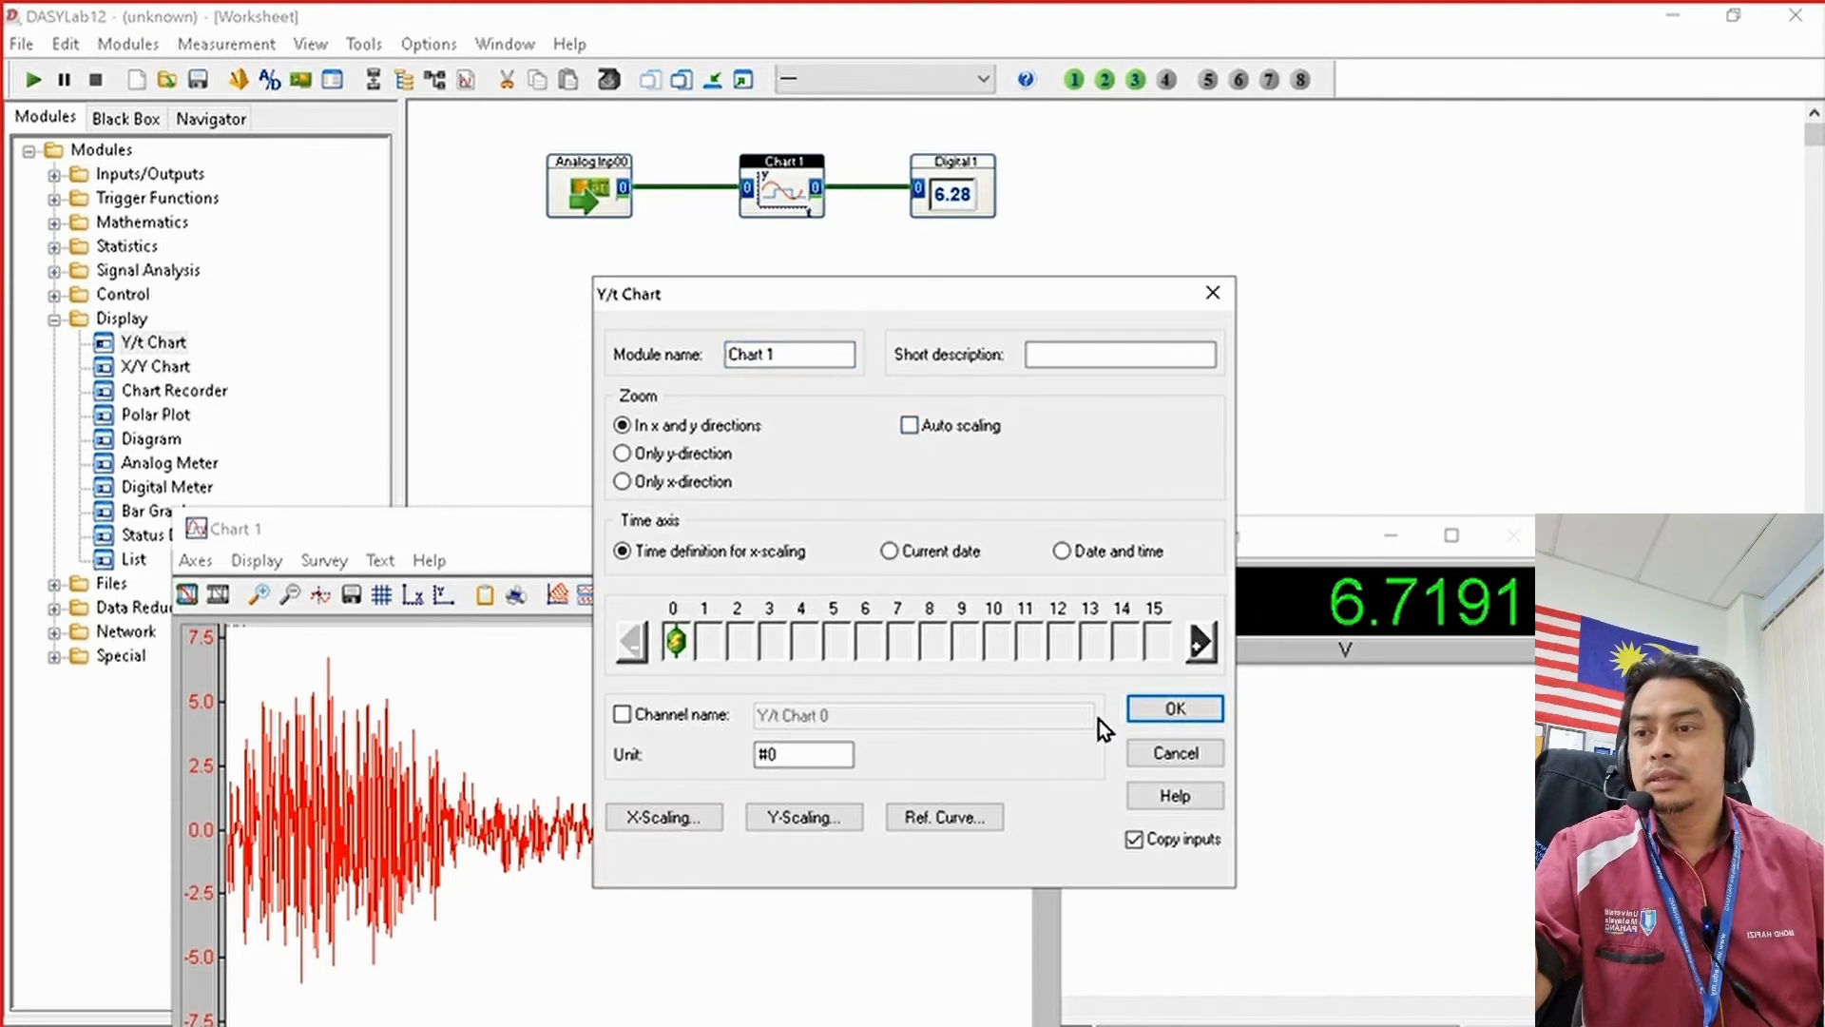
pyautogui.click(1150, 715)
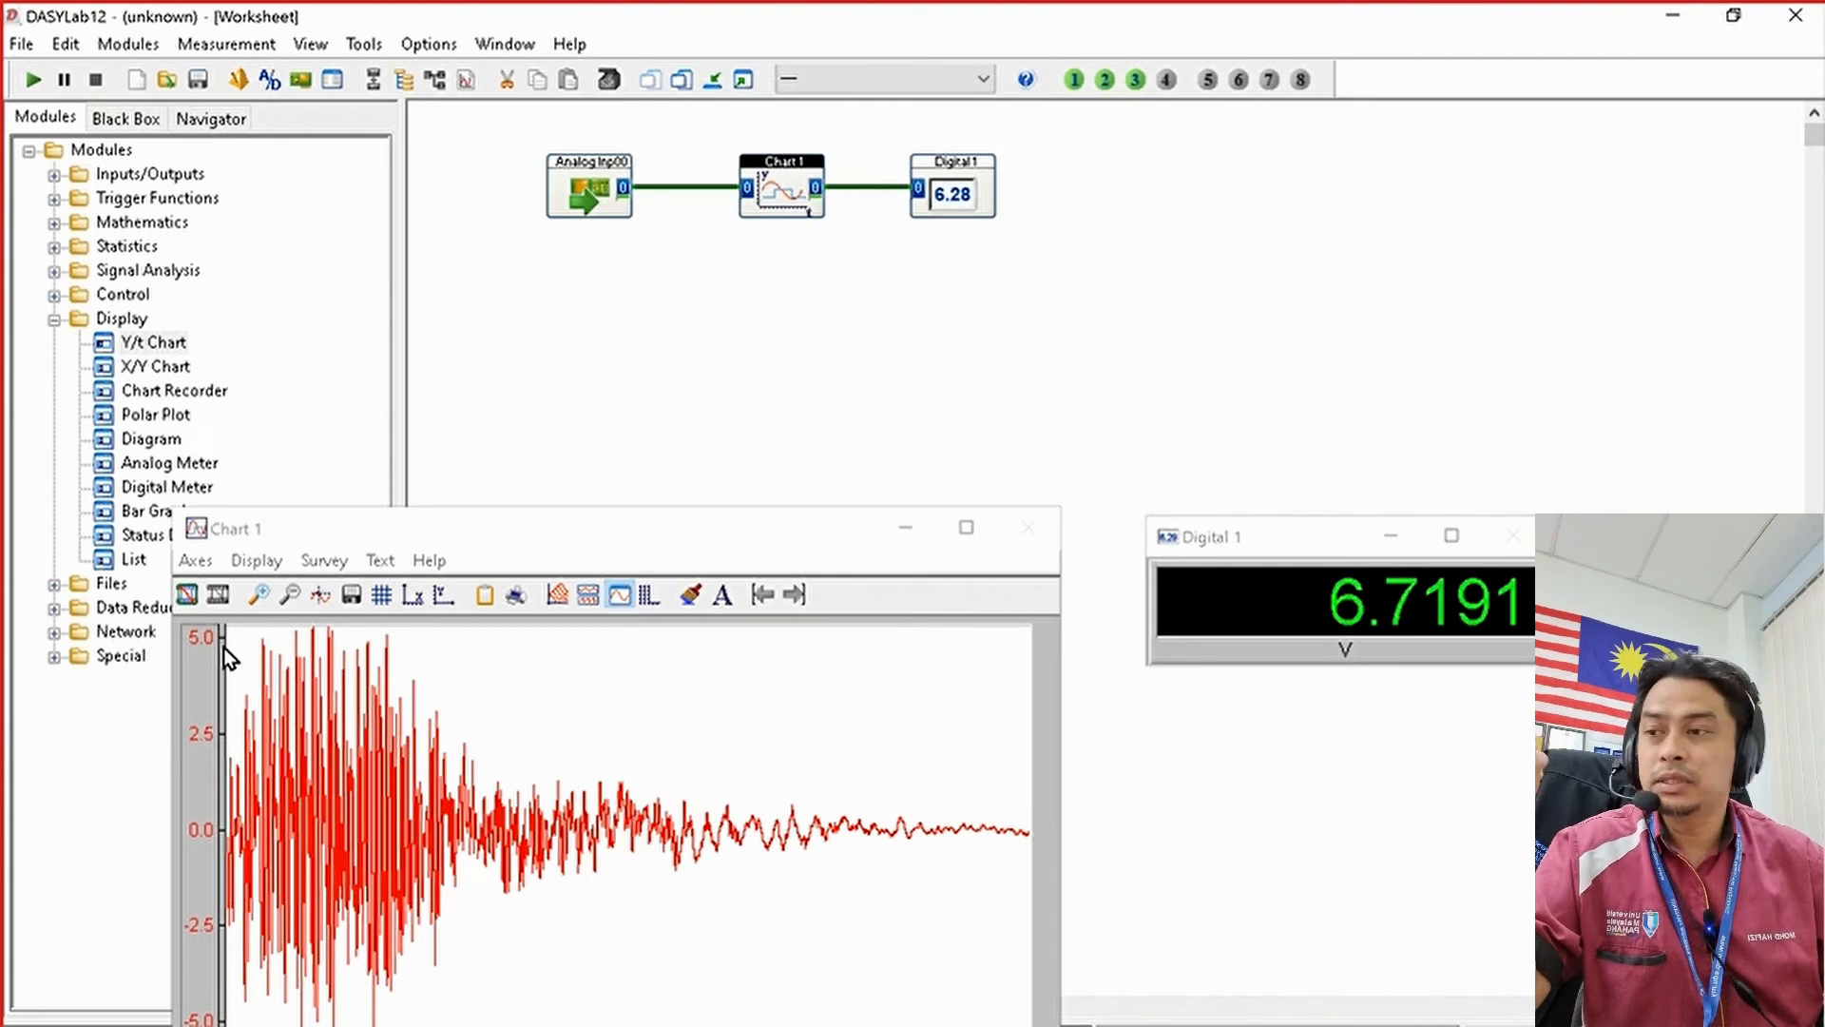
# Step: Start and stop the measurement twice with the chart's fixed scaling to capture a signal
pyautogui.click(26, 83)
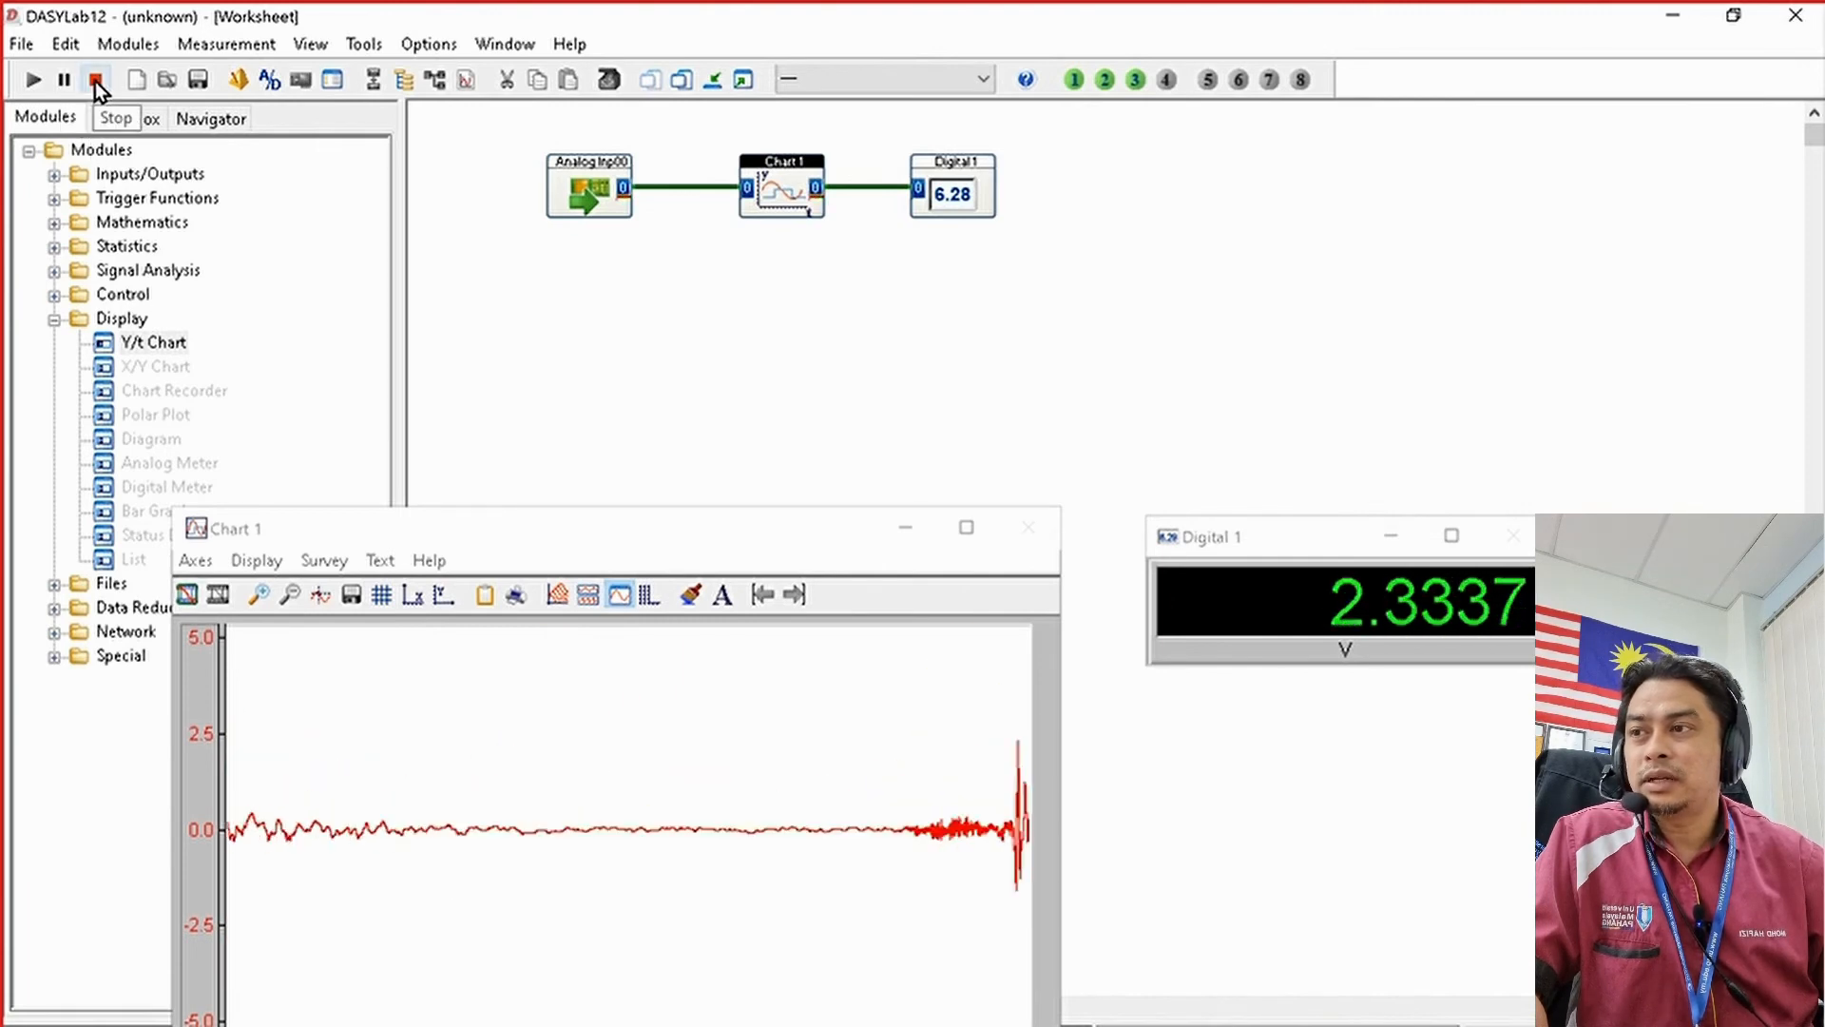
pyautogui.click(95, 80)
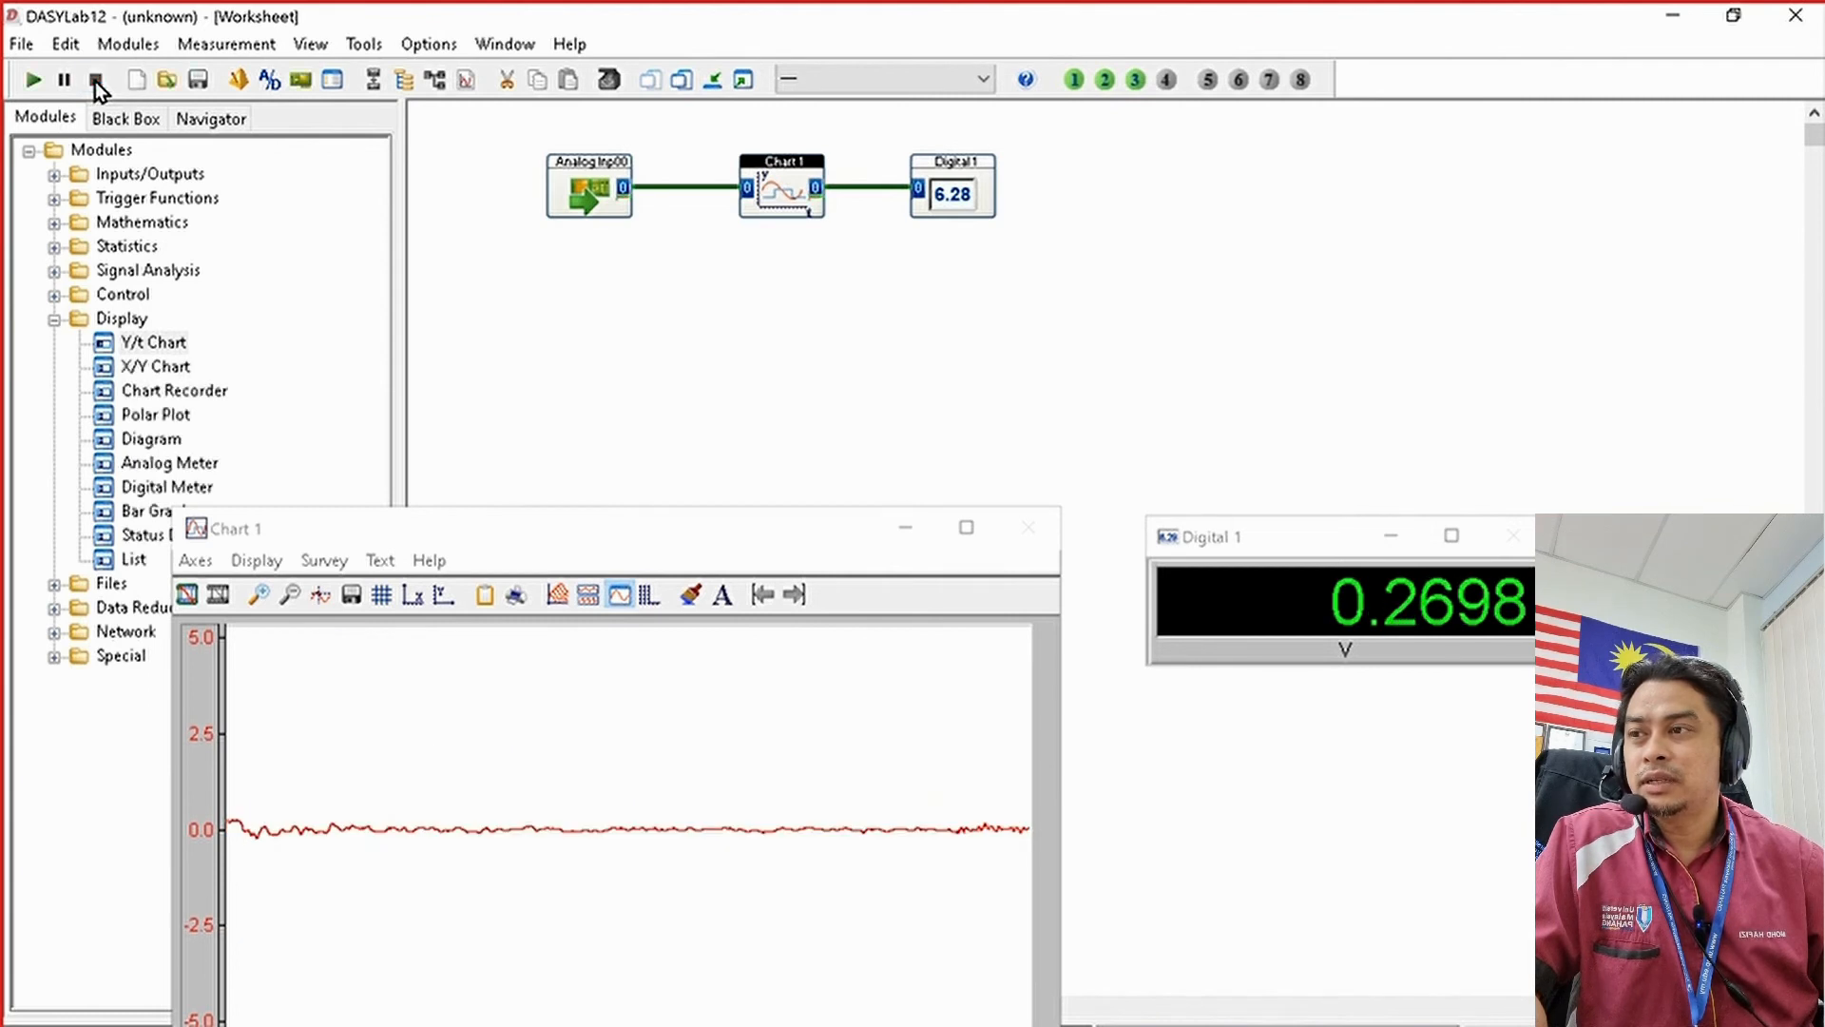
pyautogui.click(32, 80)
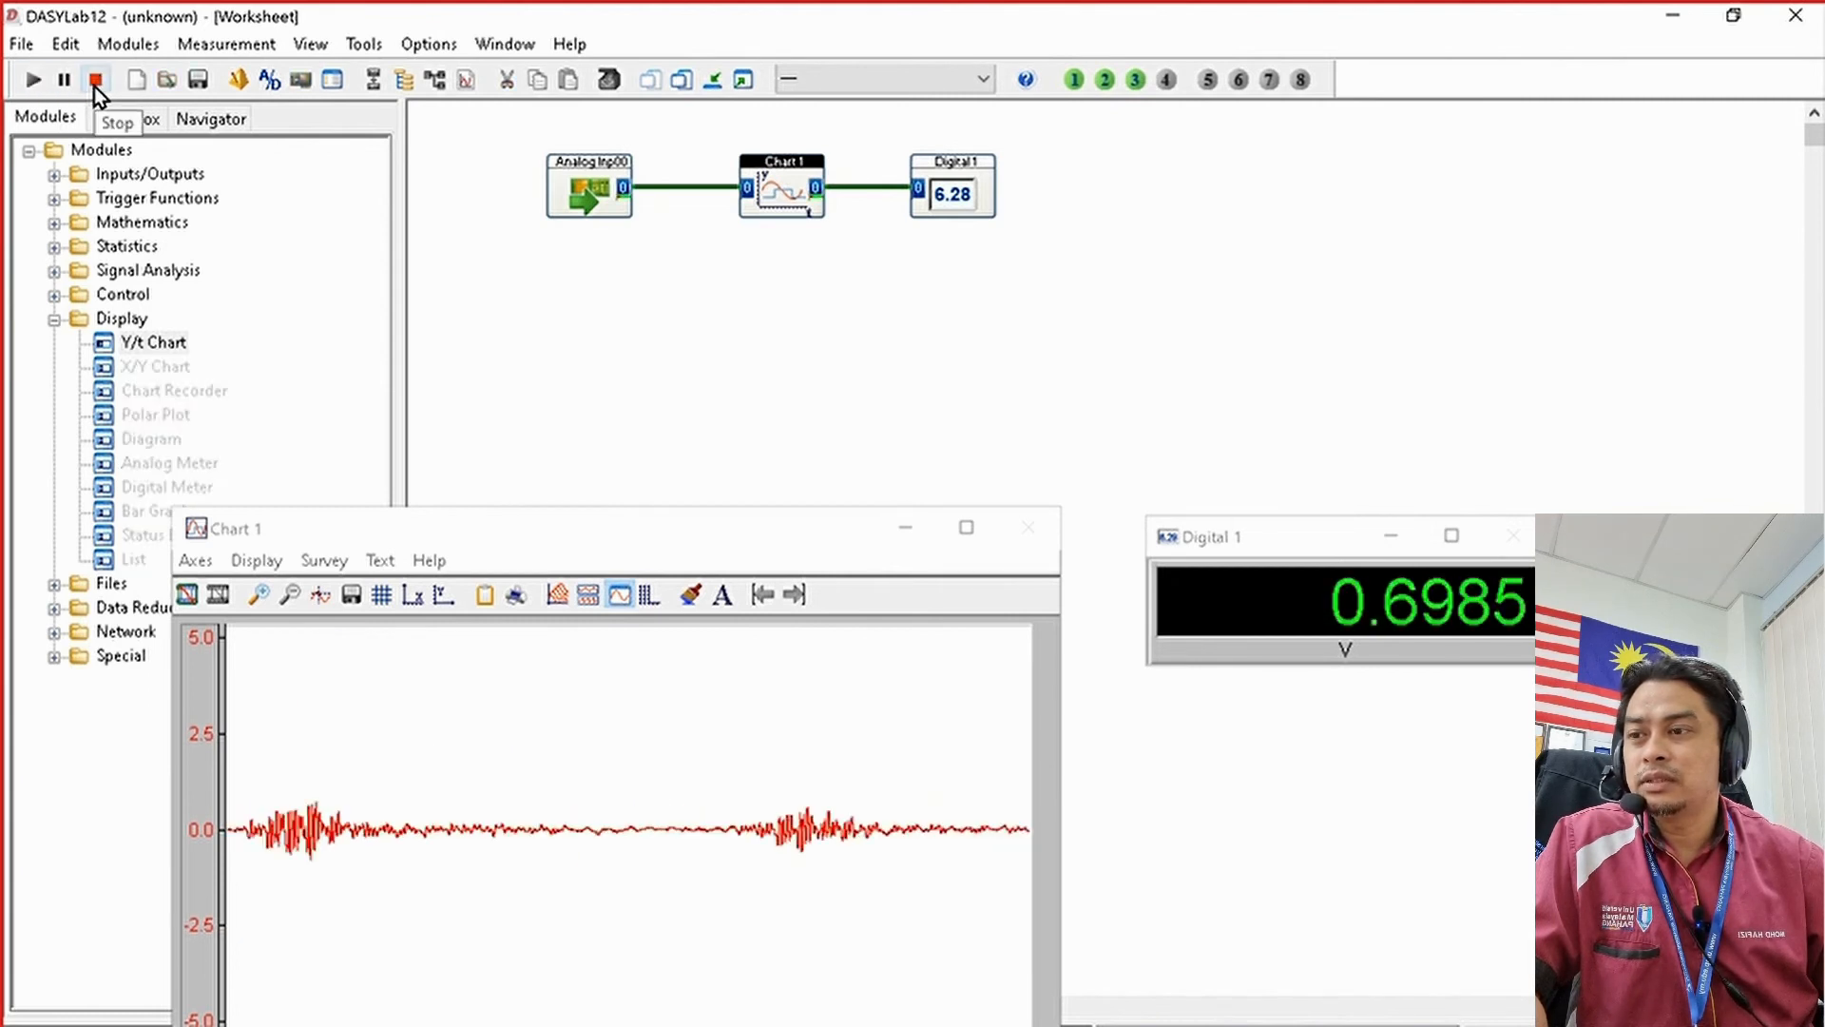
pyautogui.click(94, 86)
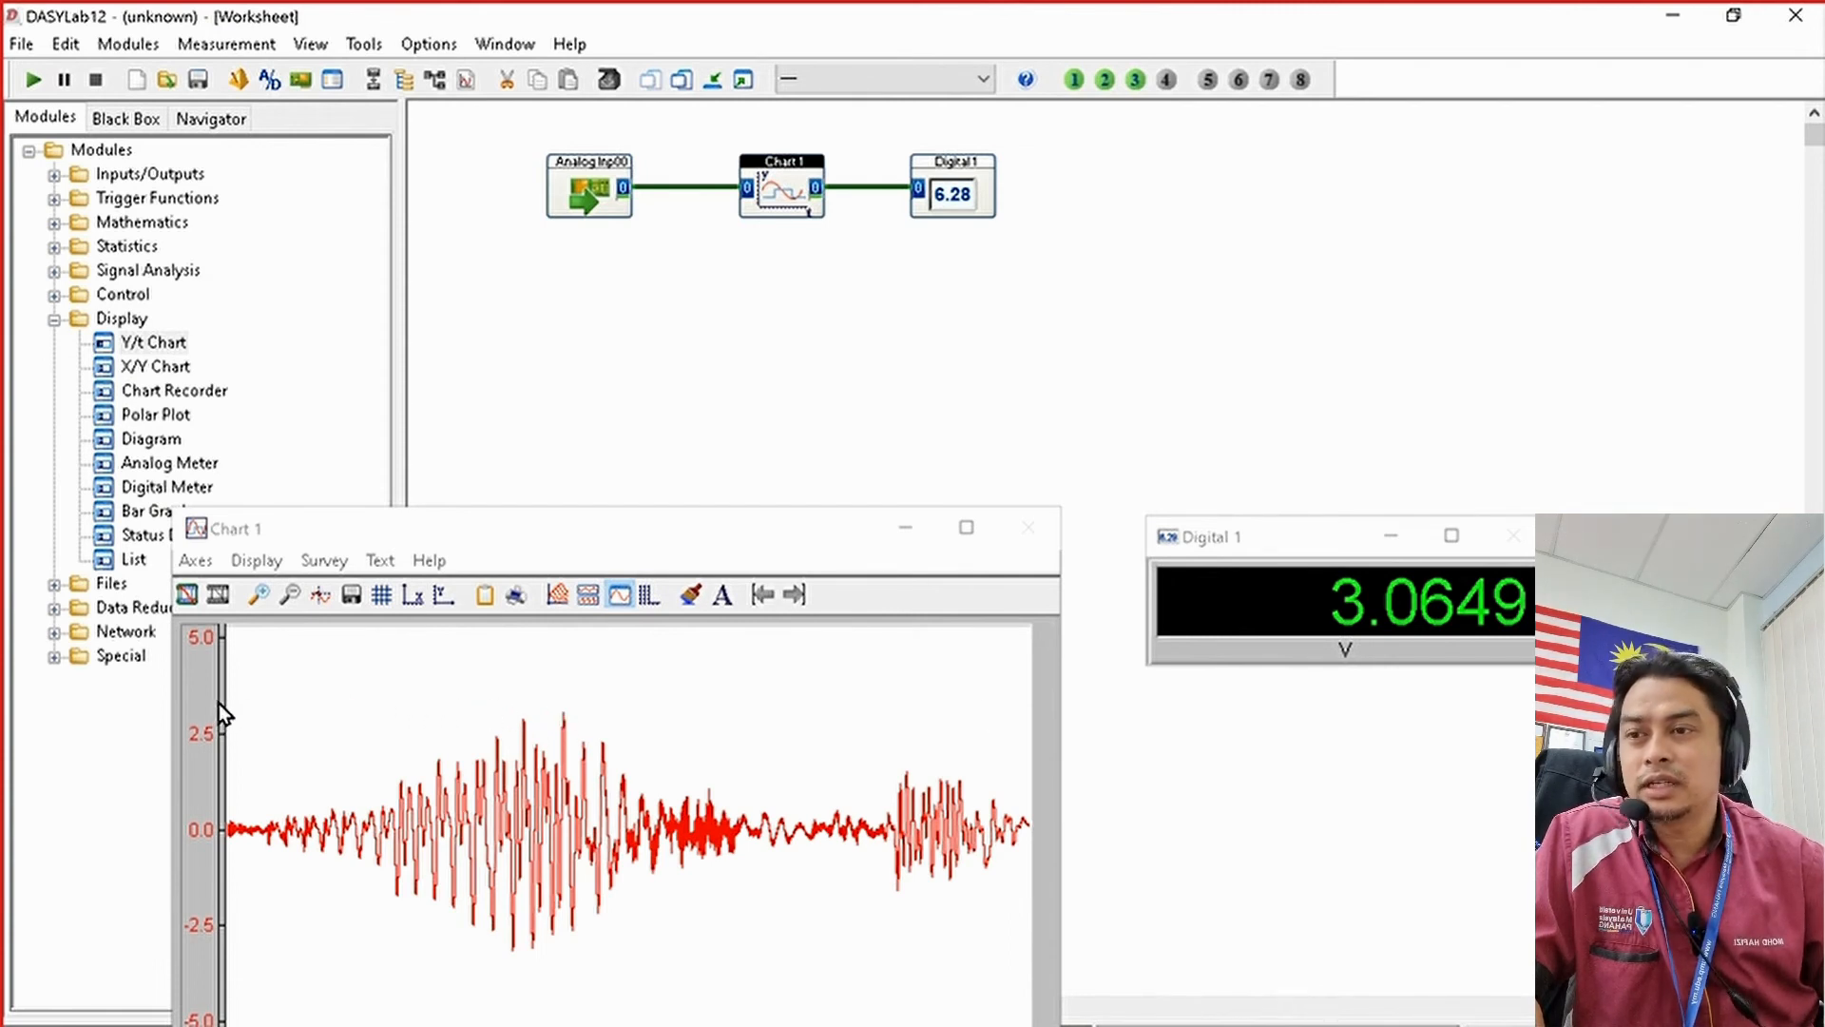
# Step: Move the Digital 1 display onto the upper-right area of the Chart 1 plot and narrow its window
pyautogui.moveTo(1333, 544); pyautogui.dragTo(813, 657)
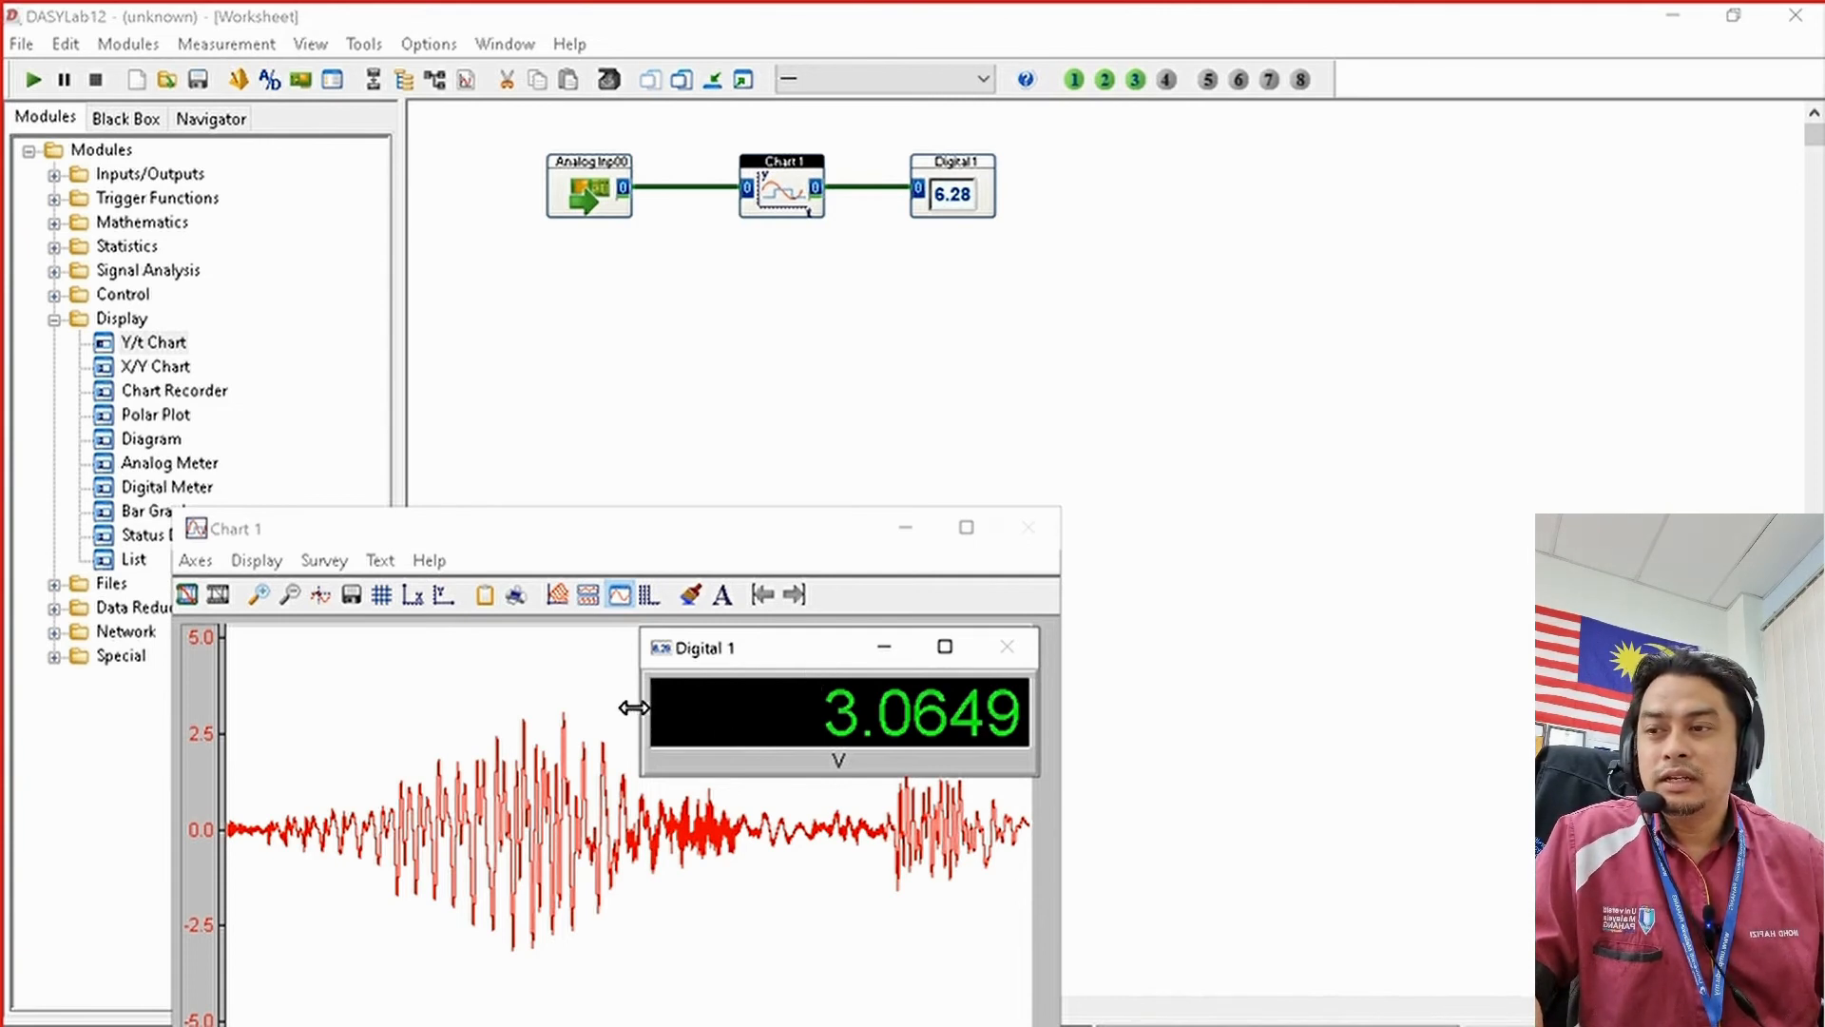
pyautogui.moveTo(643, 713); pyautogui.dragTo(801, 722)
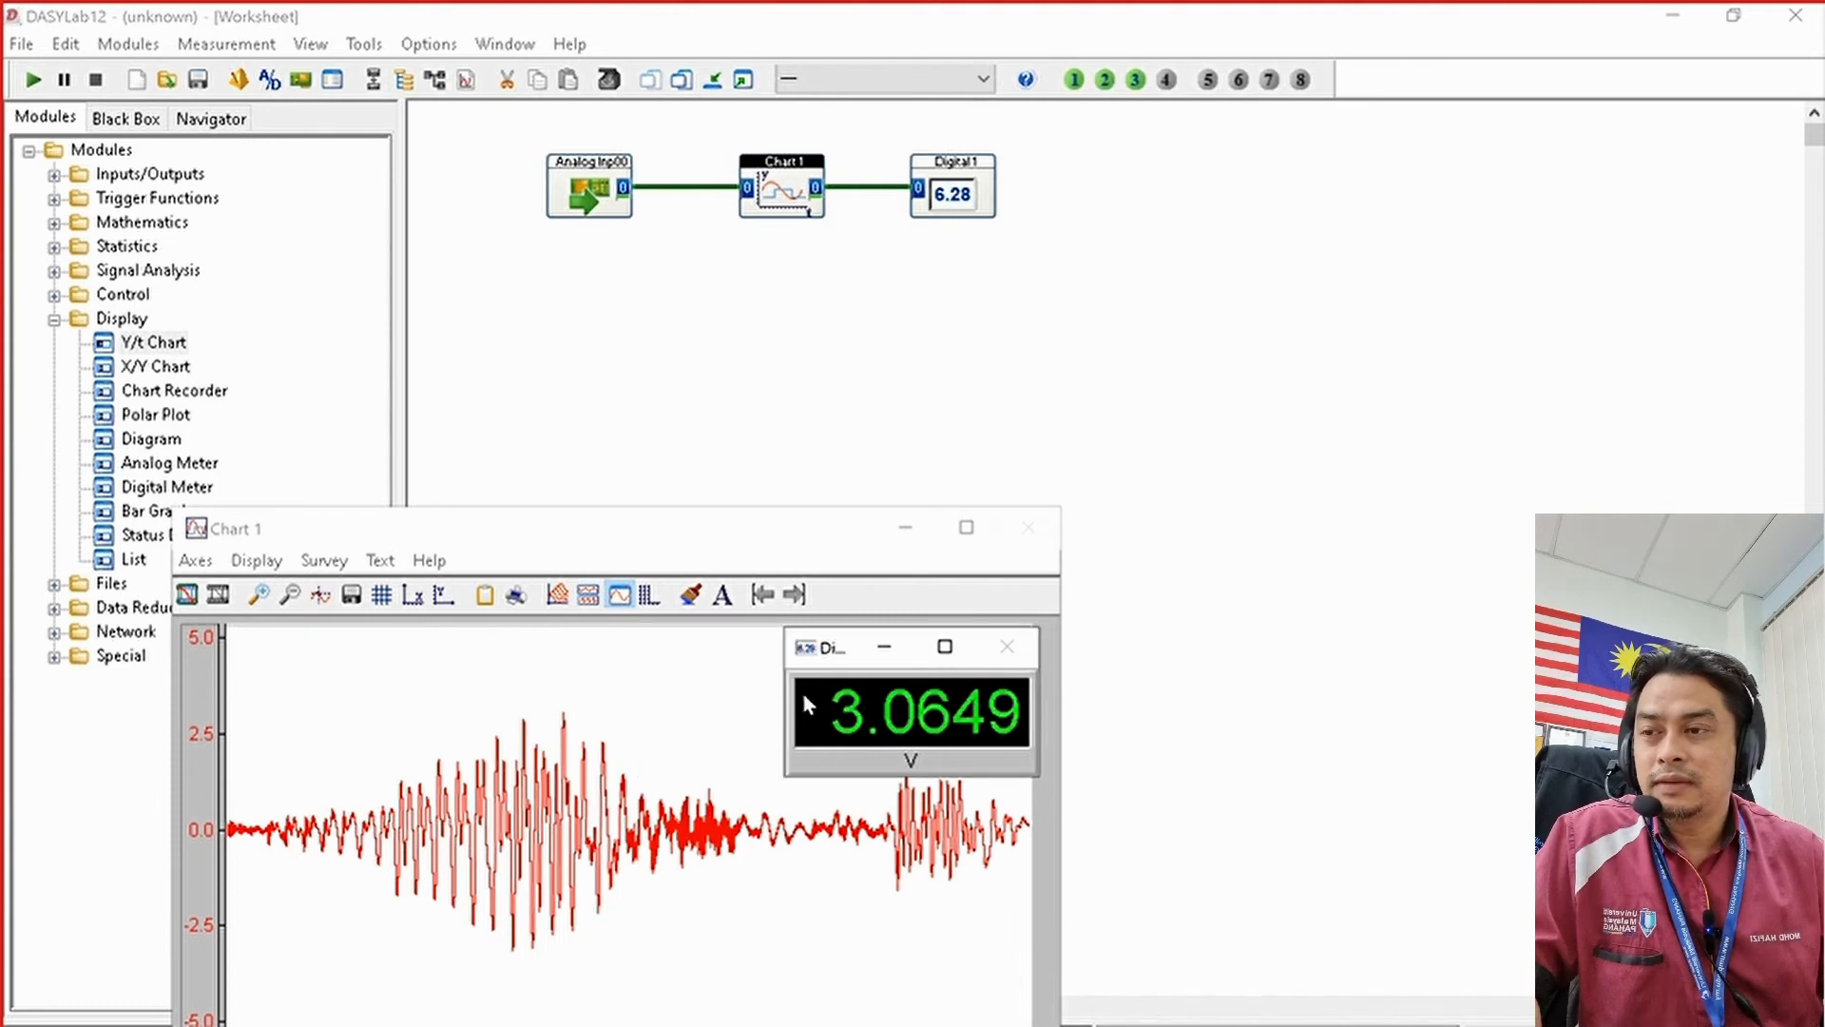